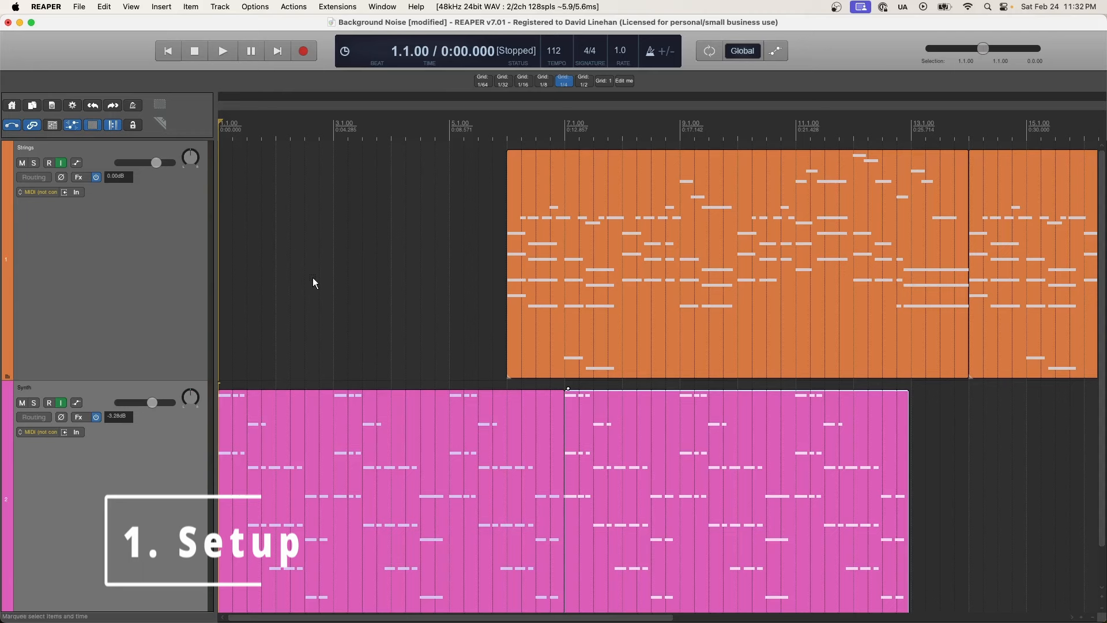
Step: Insert a new empty track below the Synth track
{"action": "scroll", "coordinate": [316, 281], "scroll_direction": "down", "scroll_amount": 1}
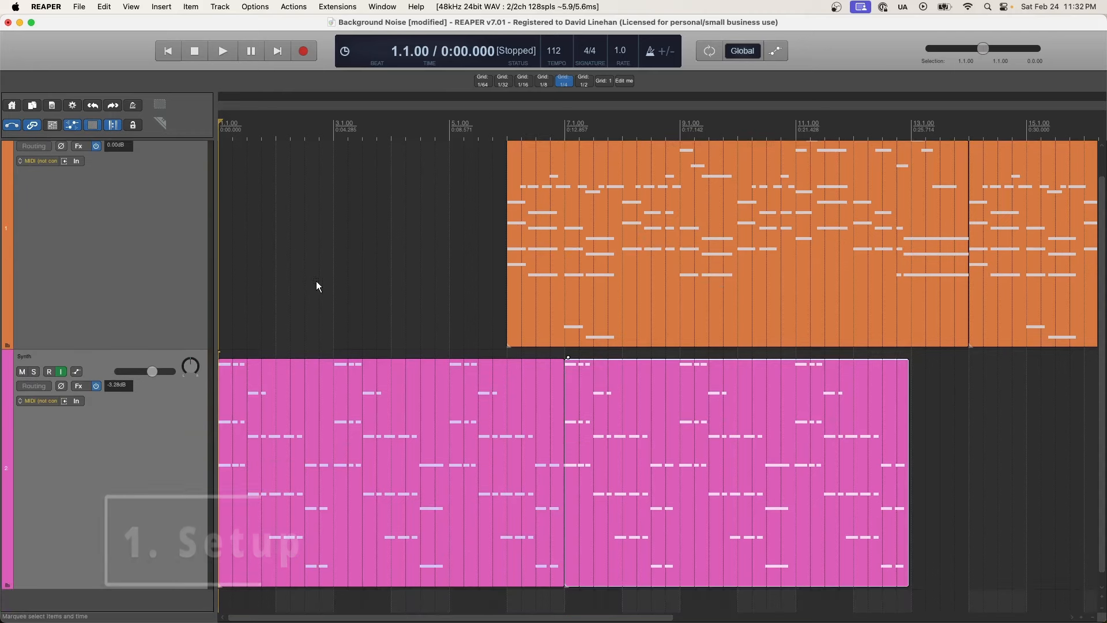
{"action": "scroll", "coordinate": [331, 299], "scroll_direction": "down", "scroll_amount": 1}
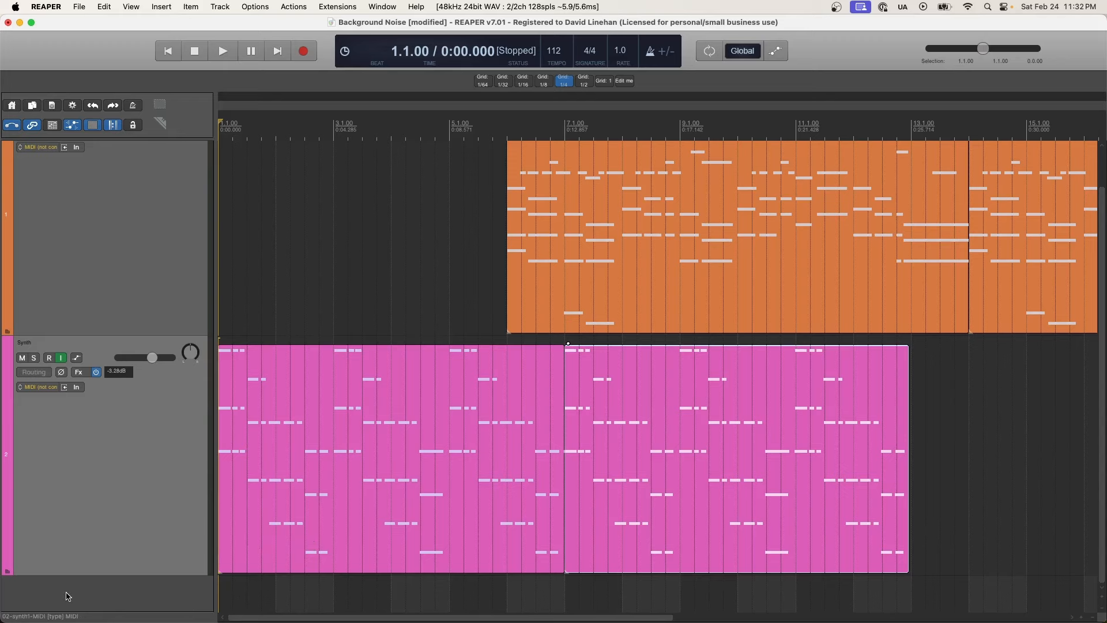
{"action": "scroll", "coordinate": [138, 562], "scroll_direction": "down", "scroll_amount": 5}
{"action": "scroll", "coordinate": [202, 550], "scroll_direction": "up", "scroll_amount": 7}
{"action": "scroll", "coordinate": [202, 550], "scroll_direction": "left", "scroll_amount": 1}
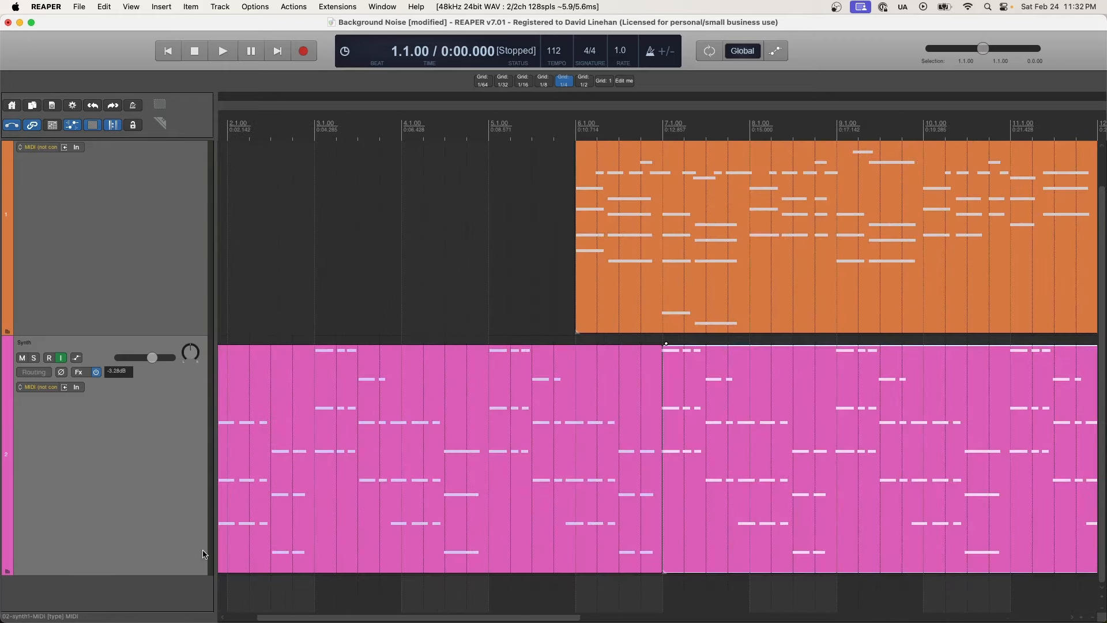
{"action": "scroll", "coordinate": [203, 554], "scroll_direction": "down", "scroll_amount": 3}
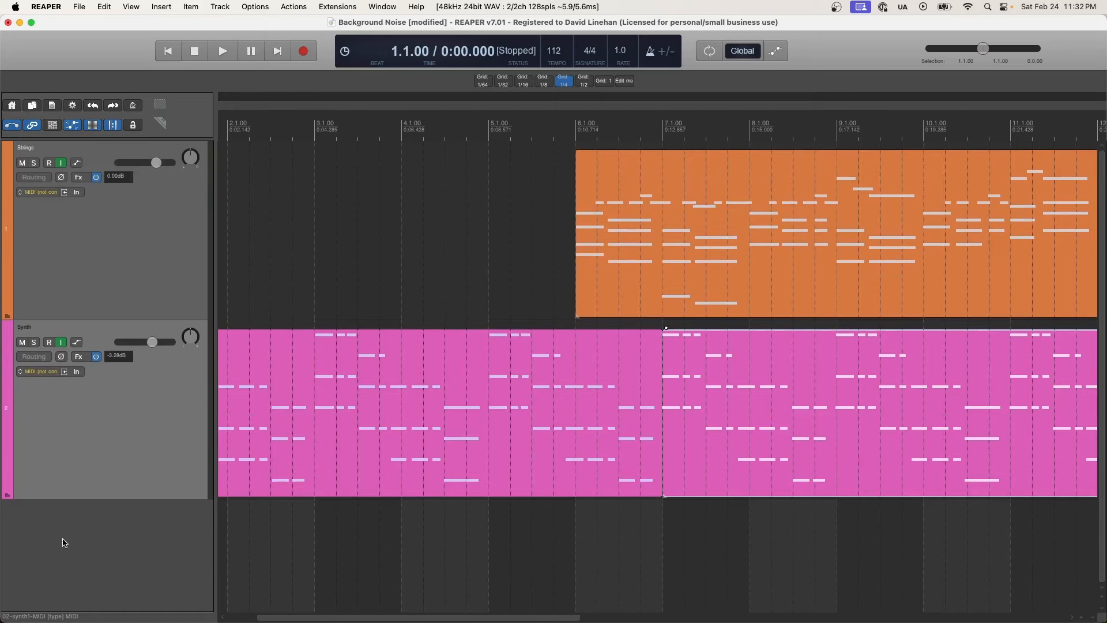
{"action": "left_click", "coordinate": [163, 7]}
{"action": "mouse_move", "coordinate": [219, 7]}
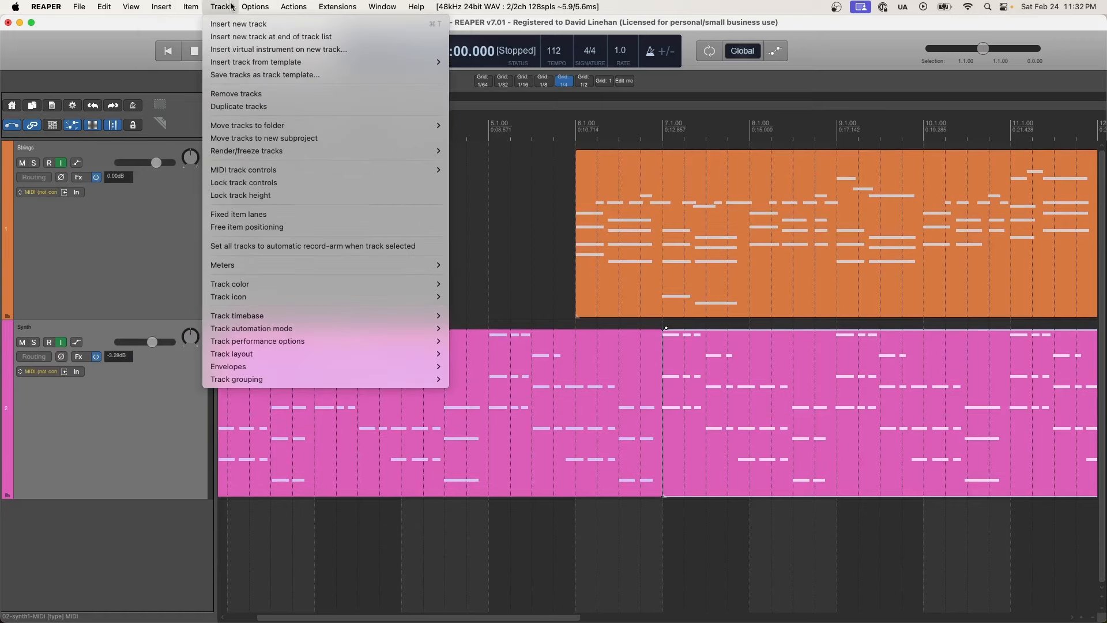
{"action": "left_click", "coordinate": [85, 527]}
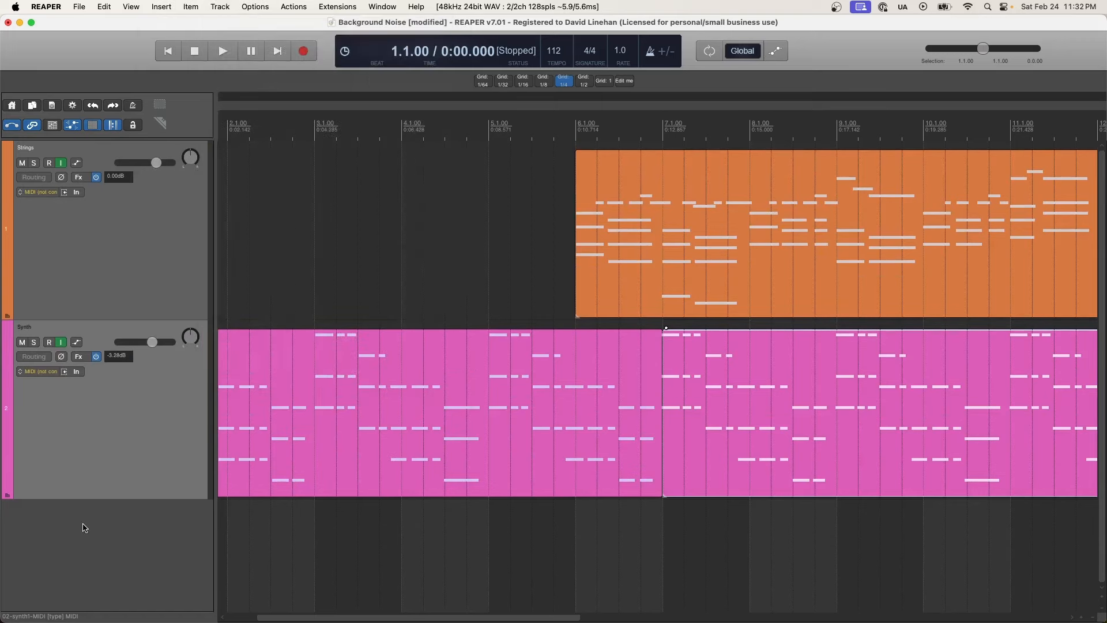
{"action": "double_click", "coordinate": [84, 528]}
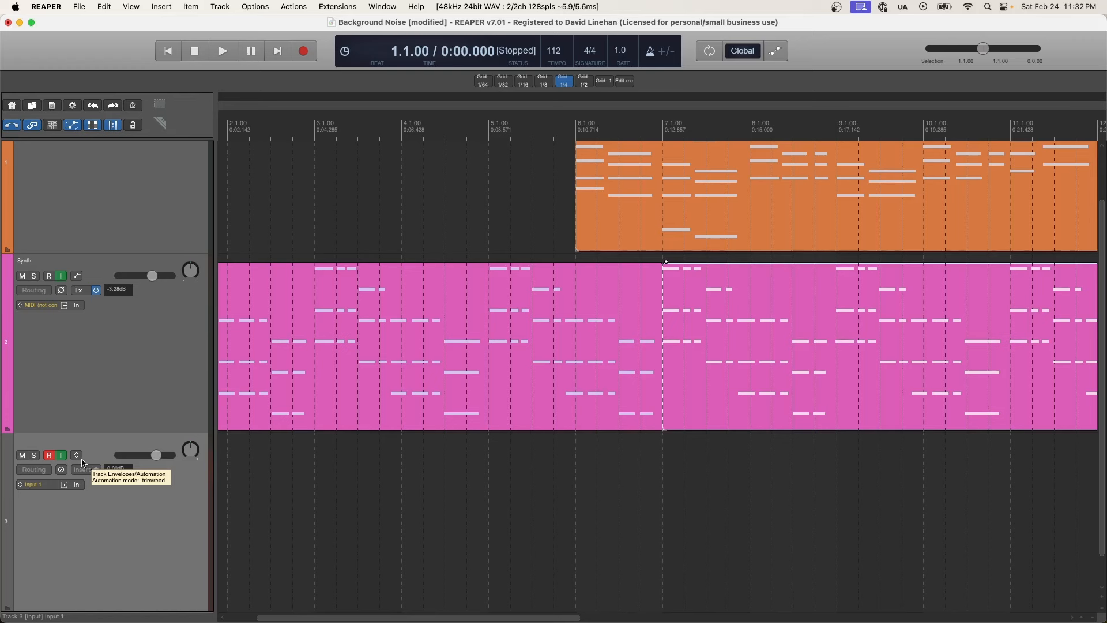
Step: Name the new track Piano and leave it armed for recording
{"action": "double_click", "coordinate": [52, 444]}
{"action": "type", "text": "Piano"}
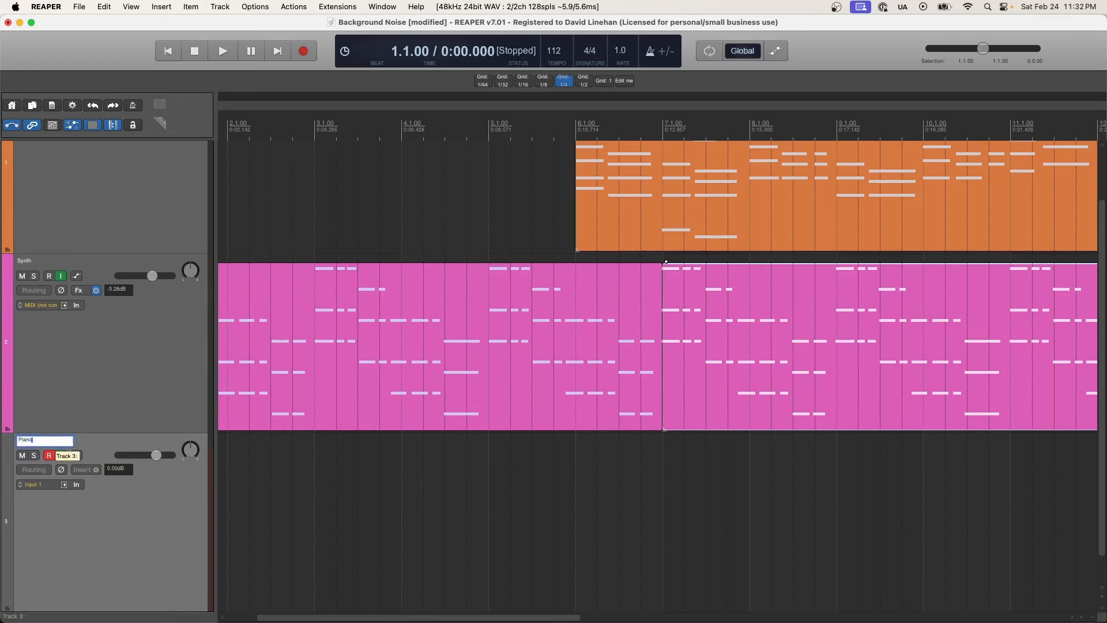
{"action": "key", "text": "Return"}
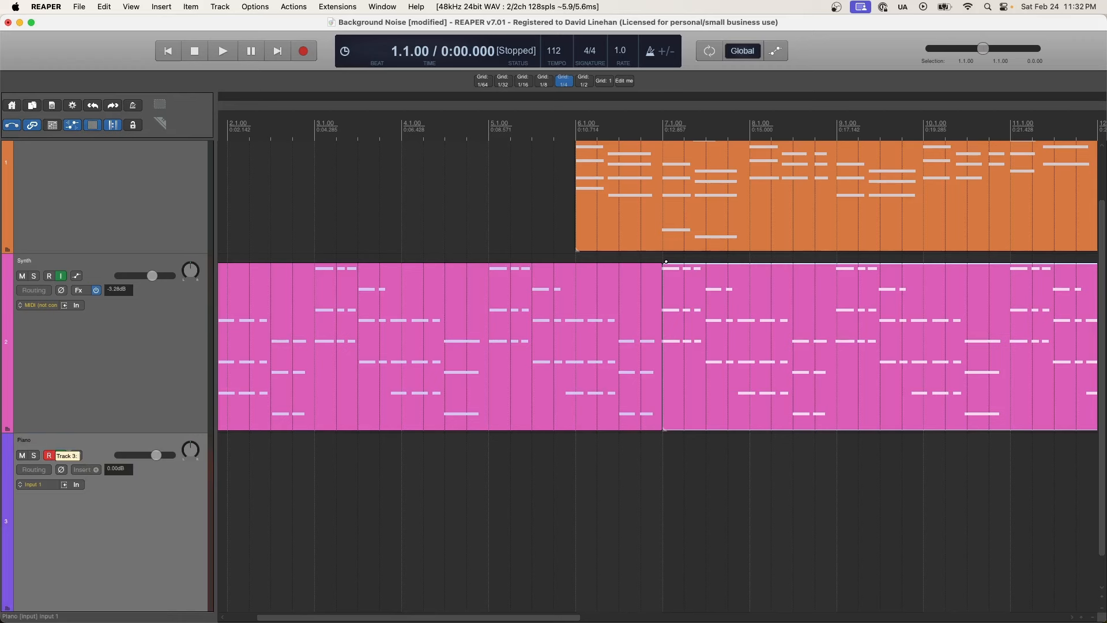
{"action": "left_click", "coordinate": [49, 456]}
{"action": "left_click", "coordinate": [50, 455]}
Step: Add the VST3i Grand Piano (audiolatry) instrument to the Piano track and close its plugin window
{"action": "left_click", "coordinate": [84, 470]}
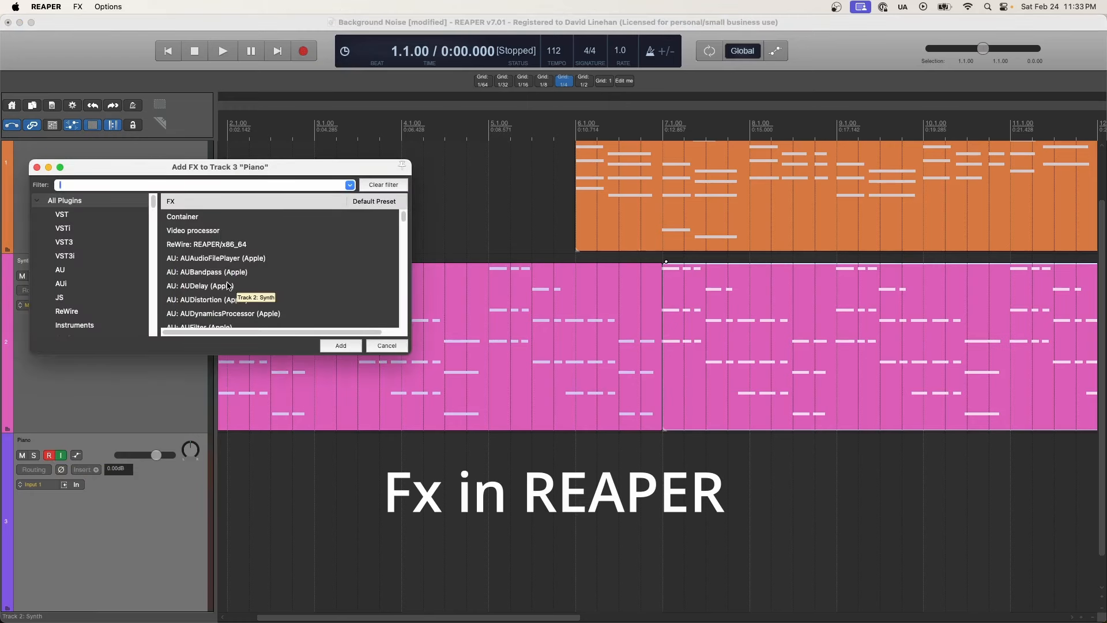
{"action": "type", "text": "piano"}
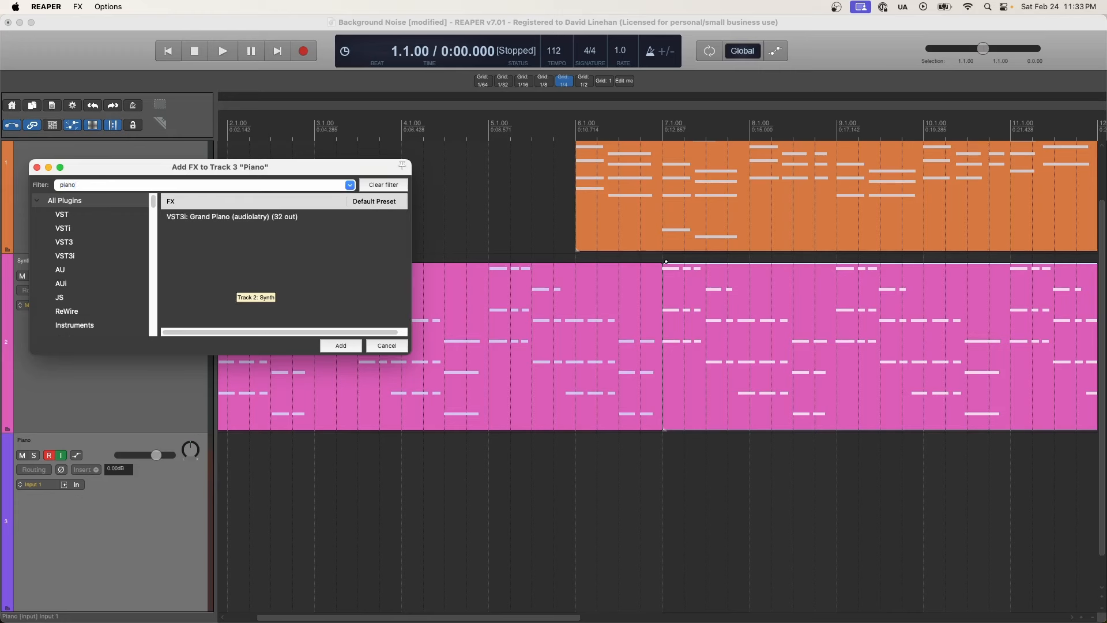
{"action": "left_click", "coordinate": [275, 218]}
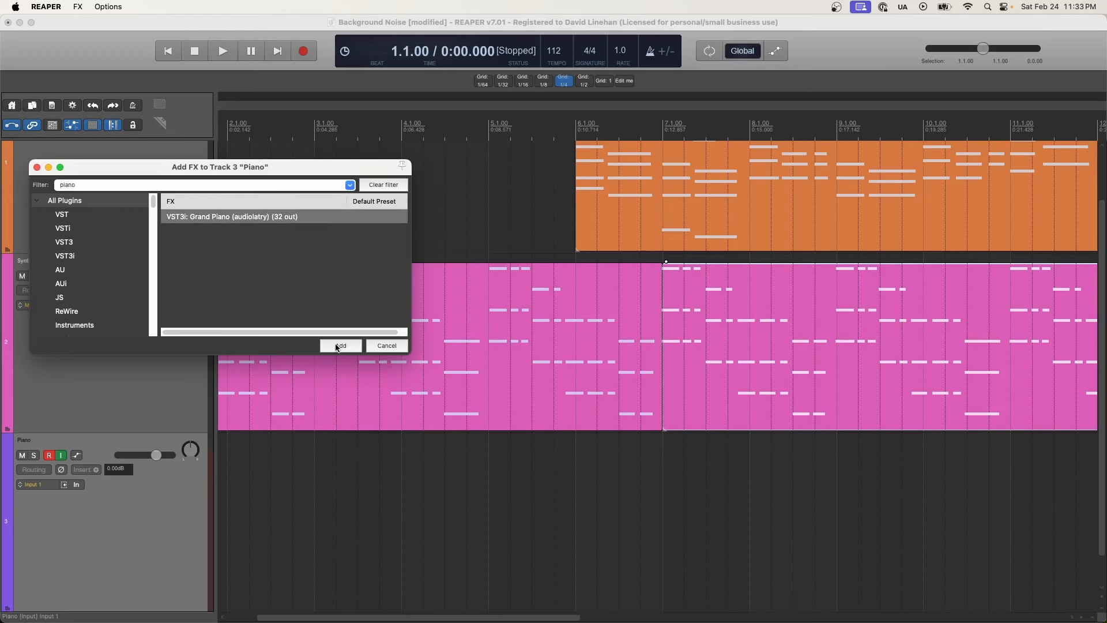
{"action": "left_click", "coordinate": [341, 346]}
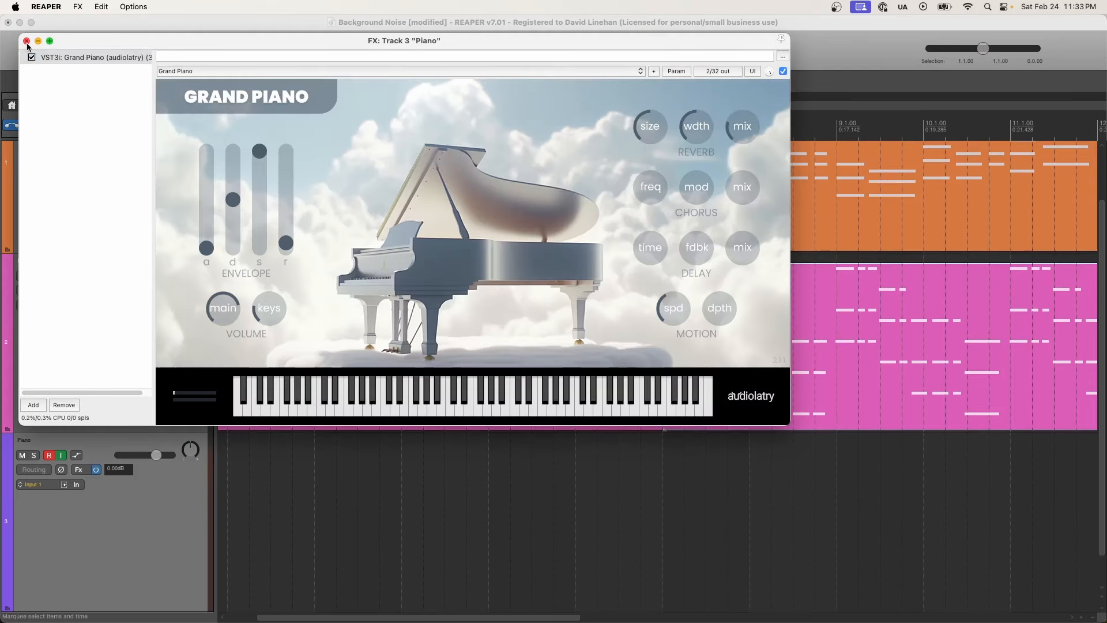
{"action": "left_click", "coordinate": [26, 41]}
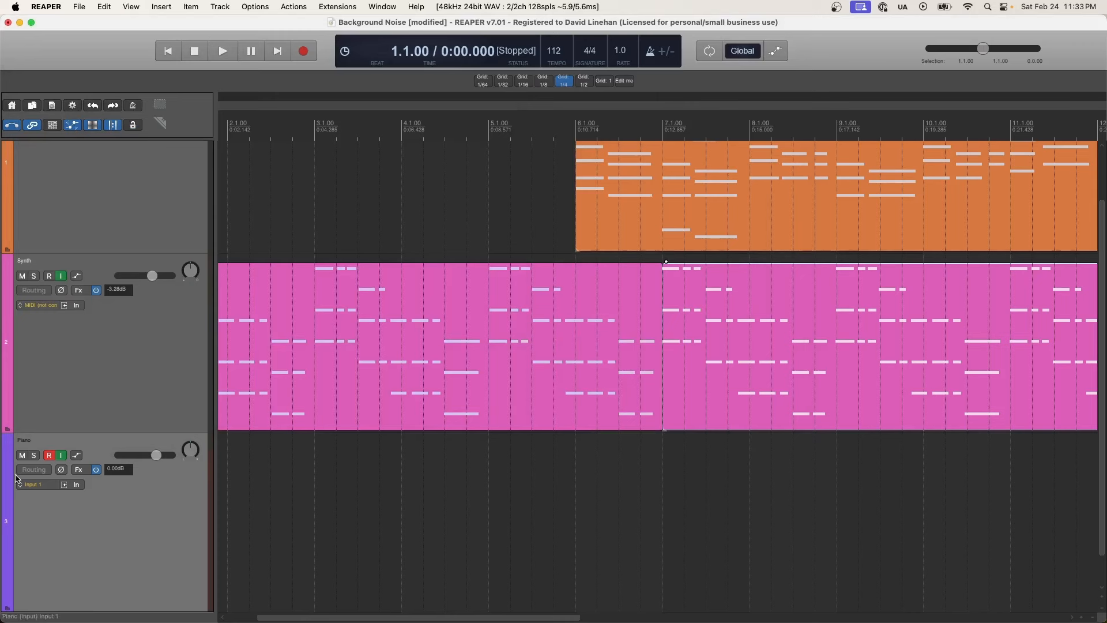
Step: Set the Piano track's input to MIDI from the KORG INC. - R3 device on all channels
{"action": "left_click", "coordinate": [39, 485]}
{"action": "mouse_move", "coordinate": [80, 521]}
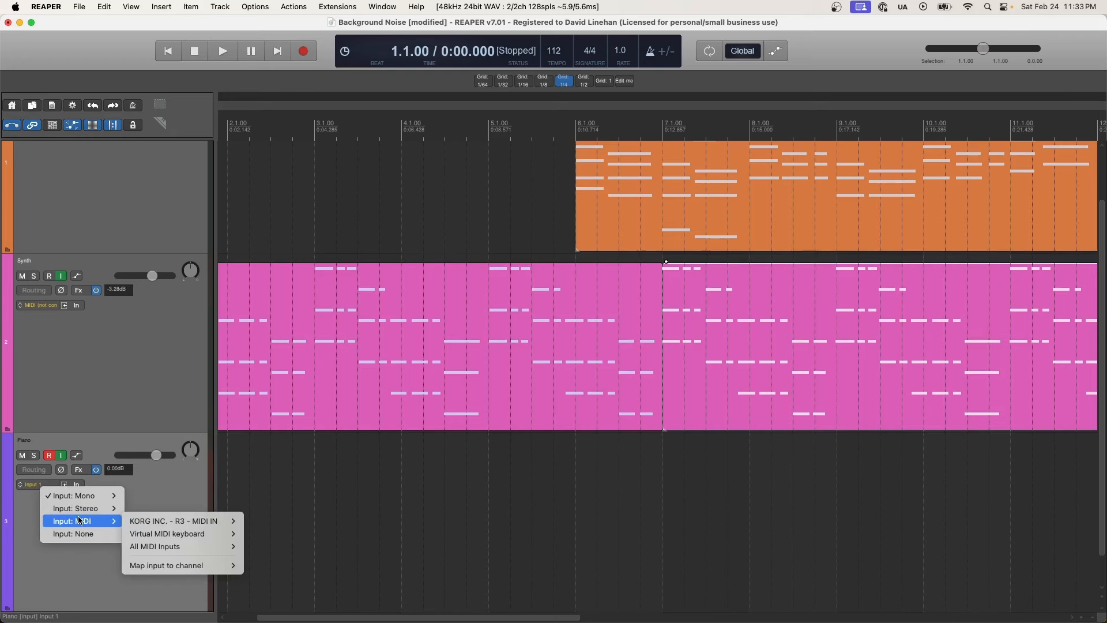
{"action": "mouse_move", "coordinate": [213, 520]}
{"action": "left_click", "coordinate": [271, 407]}
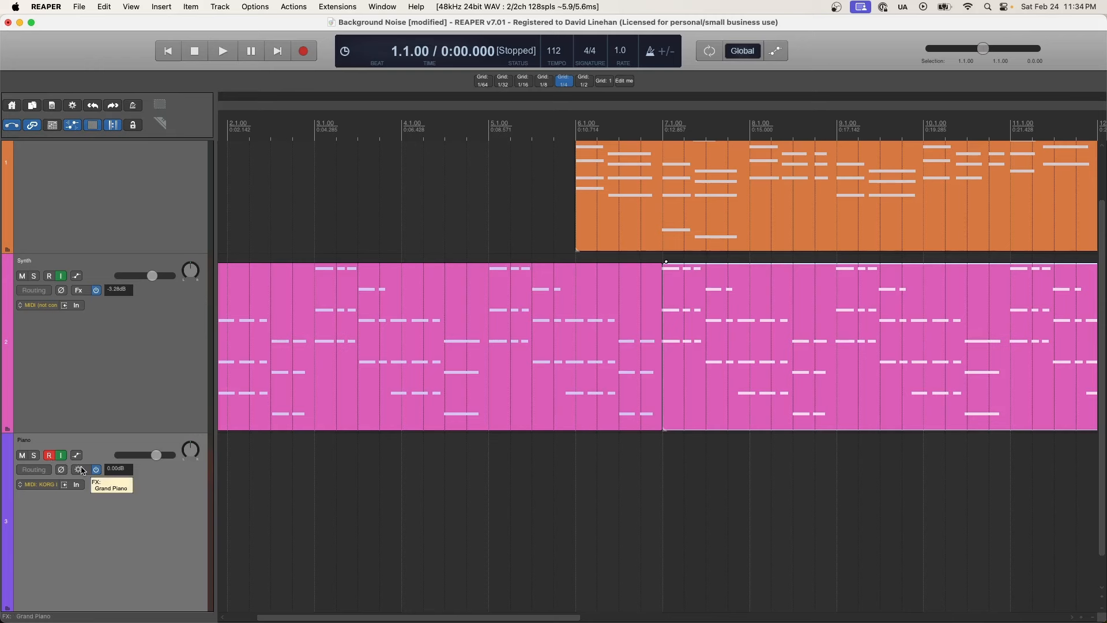
Step: Review the Piano track's MIDI input device and channel options without changing them
{"action": "left_click", "coordinate": [37, 484]}
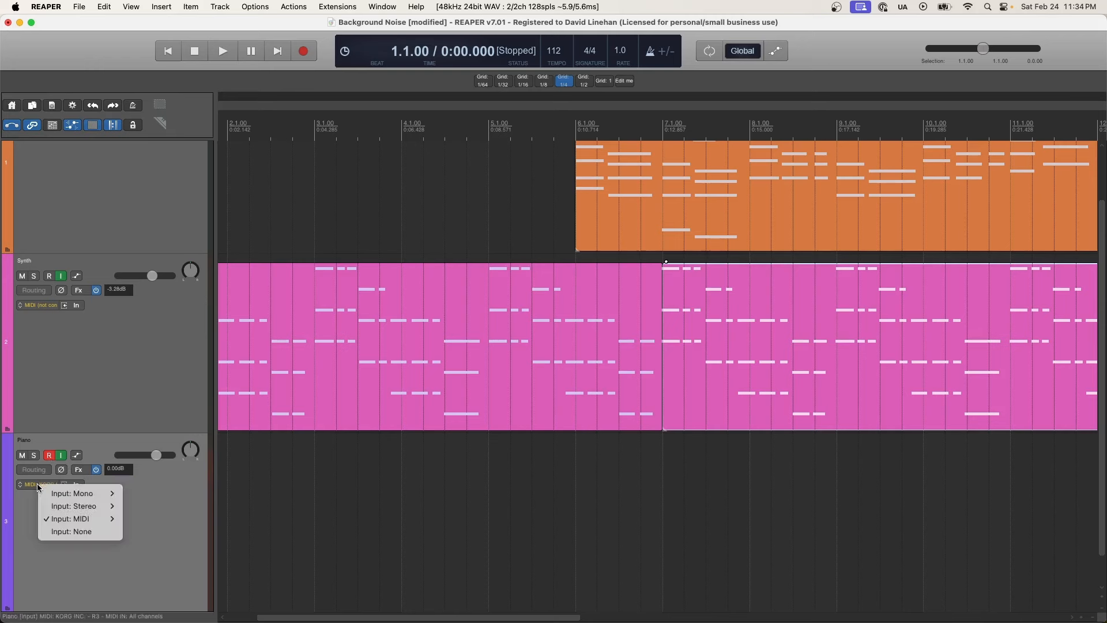
{"action": "mouse_move", "coordinate": [87, 518]}
{"action": "mouse_move", "coordinate": [170, 519]}
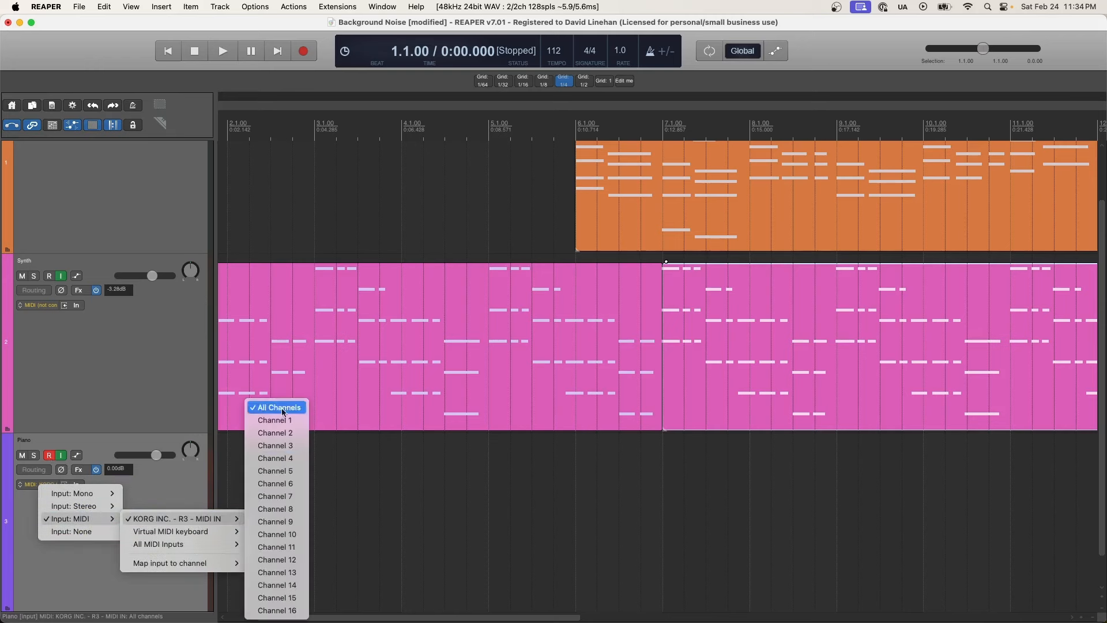
{"action": "left_click", "coordinate": [181, 483]}
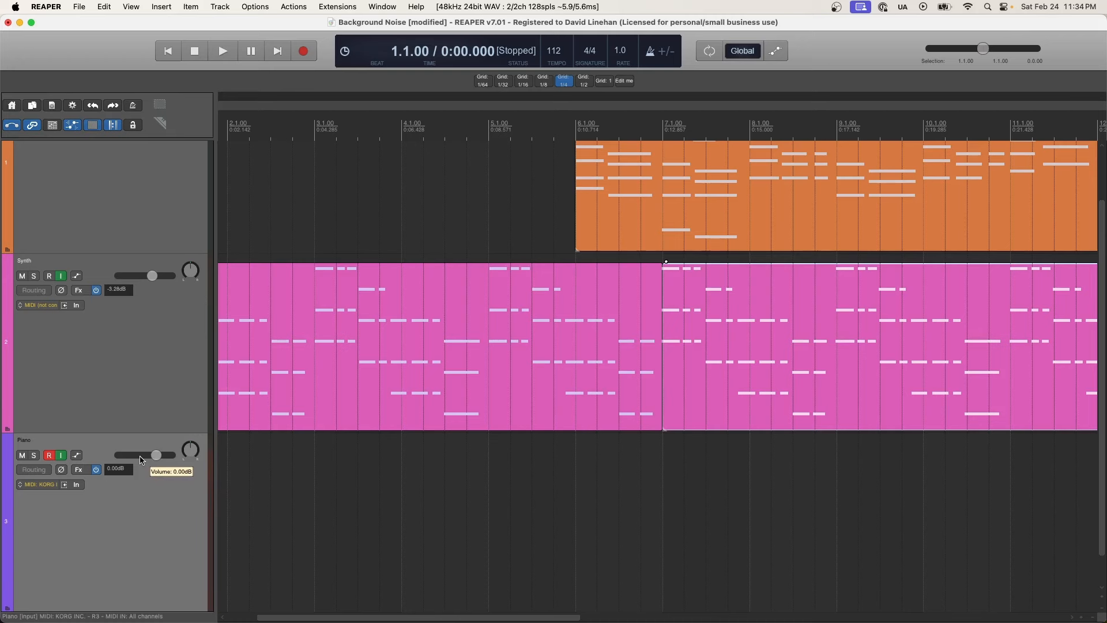
Step: Make a time selection over the first measure (1.1.00 to 2.1.00) and insert a new MIDI item on the Piano track
{"action": "left_click_drag", "start_coordinate": [350, 618], "coordinate": [267, 609]}
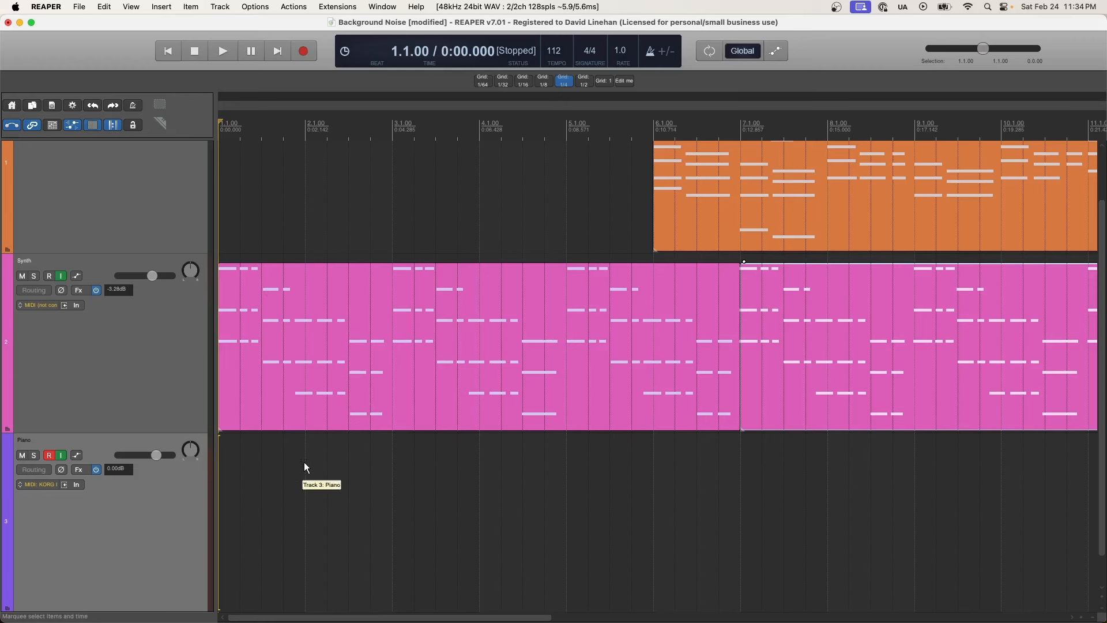
{"action": "left_click_drag", "start_coordinate": [307, 462], "coordinate": [202, 462]}
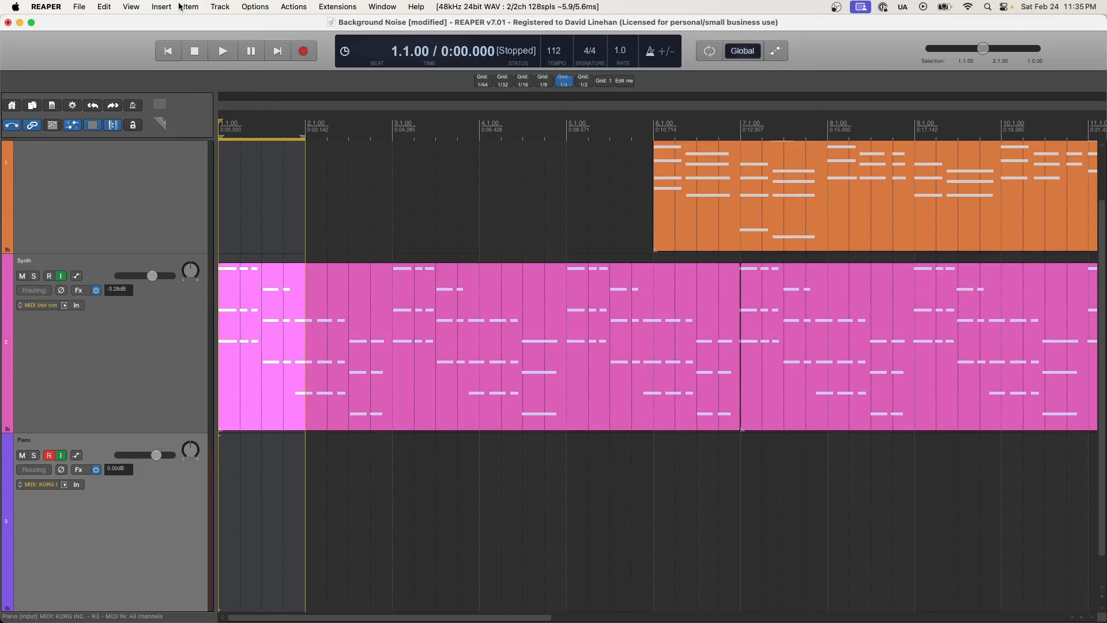
{"action": "left_click", "coordinate": [161, 7]}
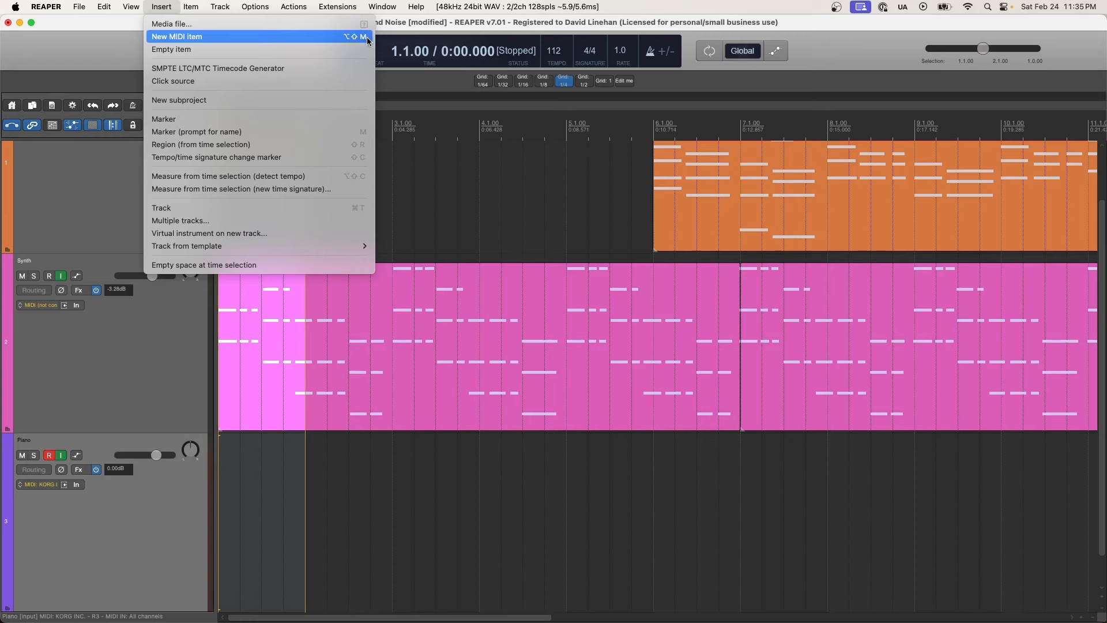
{"action": "left_click", "coordinate": [315, 36]}
{"action": "scroll", "coordinate": [267, 524], "scroll_direction": "down", "scroll_amount": 2}
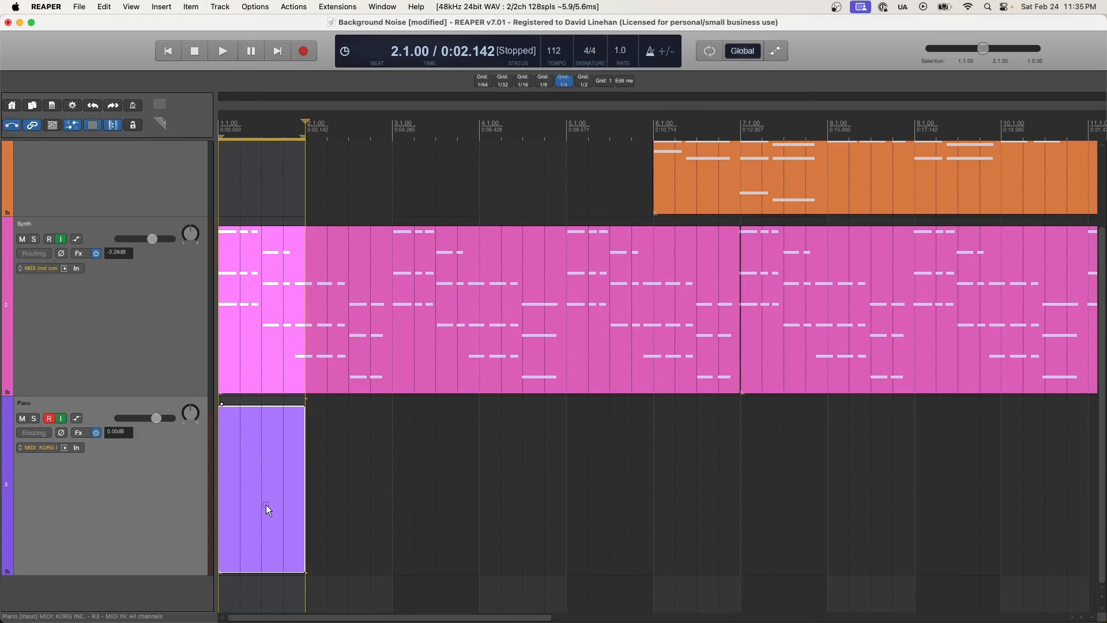
Step: Open the new one-measure Piano item in the MIDI editor
{"action": "left_click", "coordinate": [383, 306]}
{"action": "left_click", "coordinate": [267, 420]}
{"action": "double_click", "coordinate": [268, 460]}
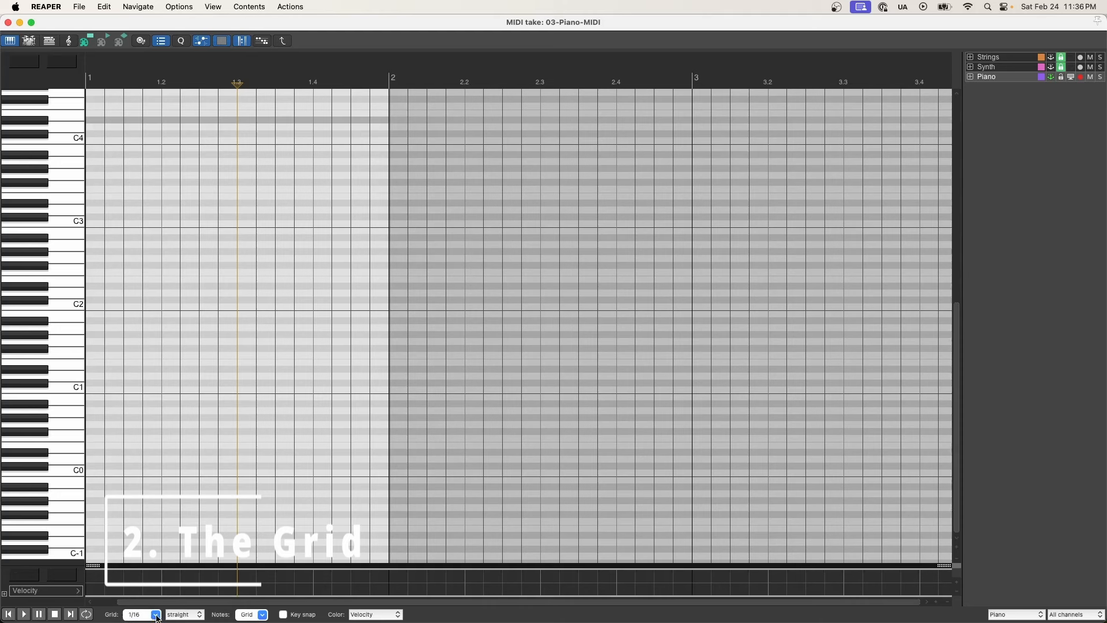
Step: Review the MIDI editor's grid division options and its grid types such as straight, triplet, dotted and swing
{"action": "left_click", "coordinate": [156, 615]}
{"action": "left_click", "coordinate": [195, 614]}
{"action": "left_click", "coordinate": [195, 615]}
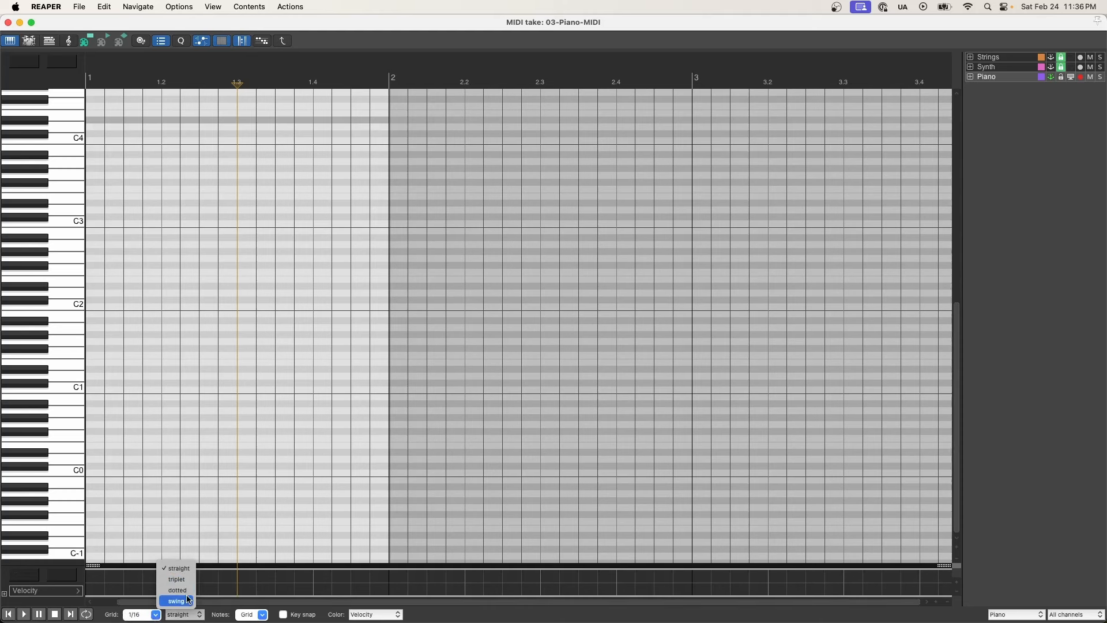
{"action": "left_click", "coordinate": [228, 615]}
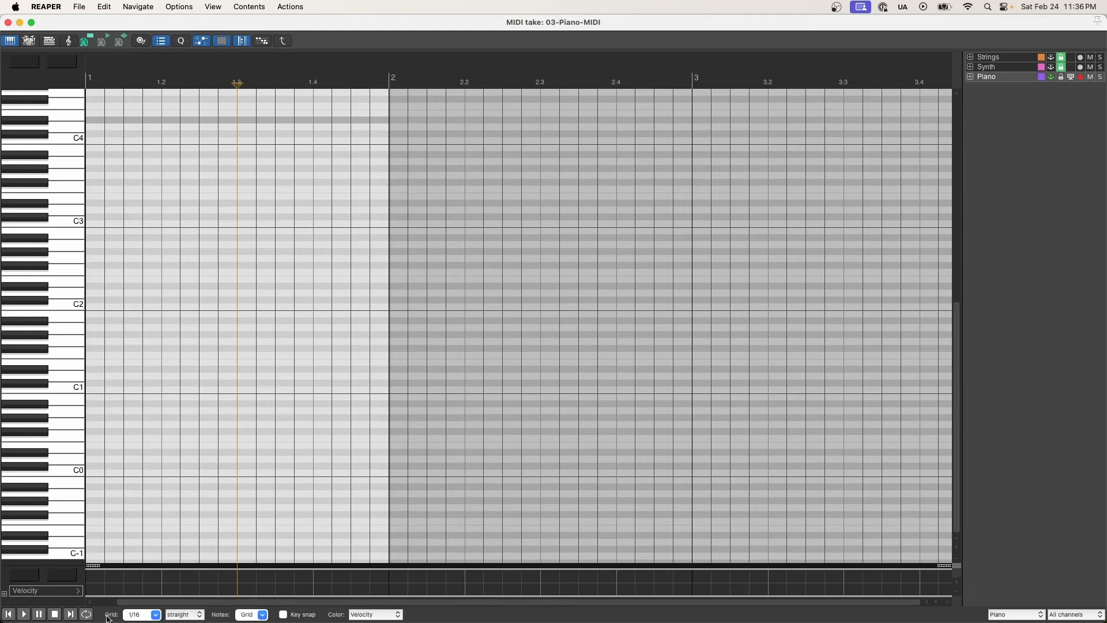
{"action": "left_click", "coordinate": [154, 614]}
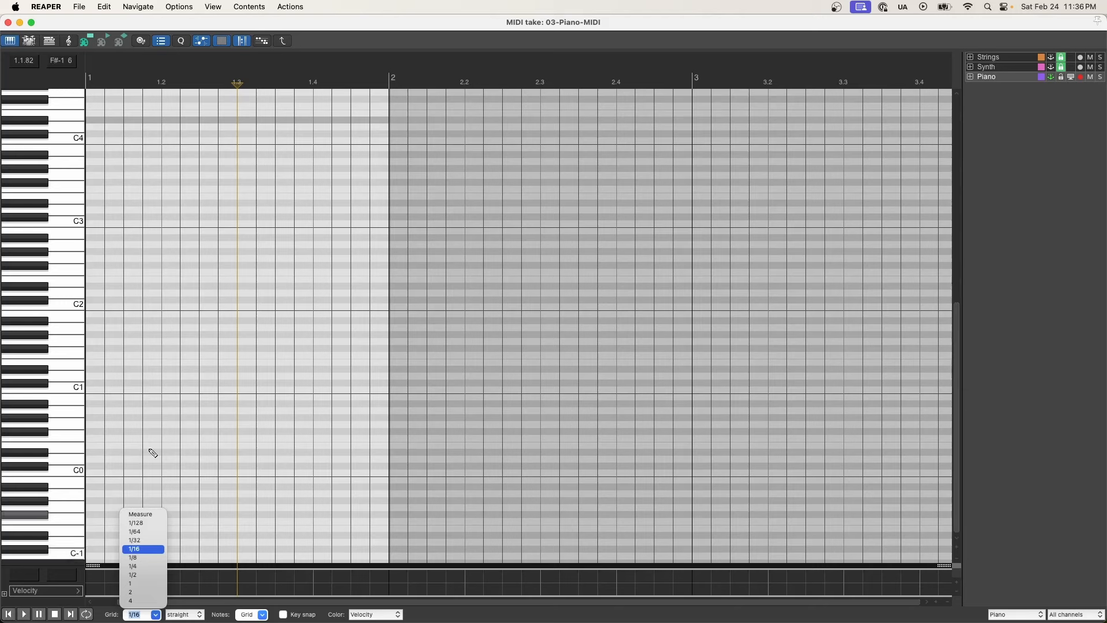
{"action": "left_click", "coordinate": [155, 130]}
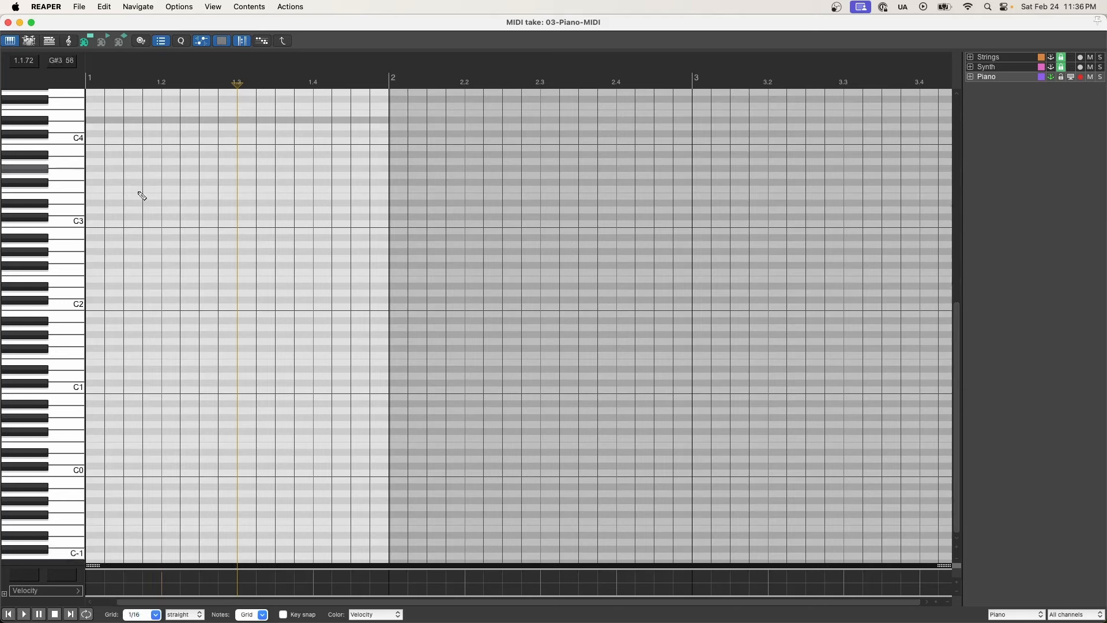
Step: Set the MIDI editor grid to 1 and place the edit cursor at the start of measure 2
{"action": "left_click", "coordinate": [145, 615]}
{"action": "left_click", "coordinate": [150, 527]}
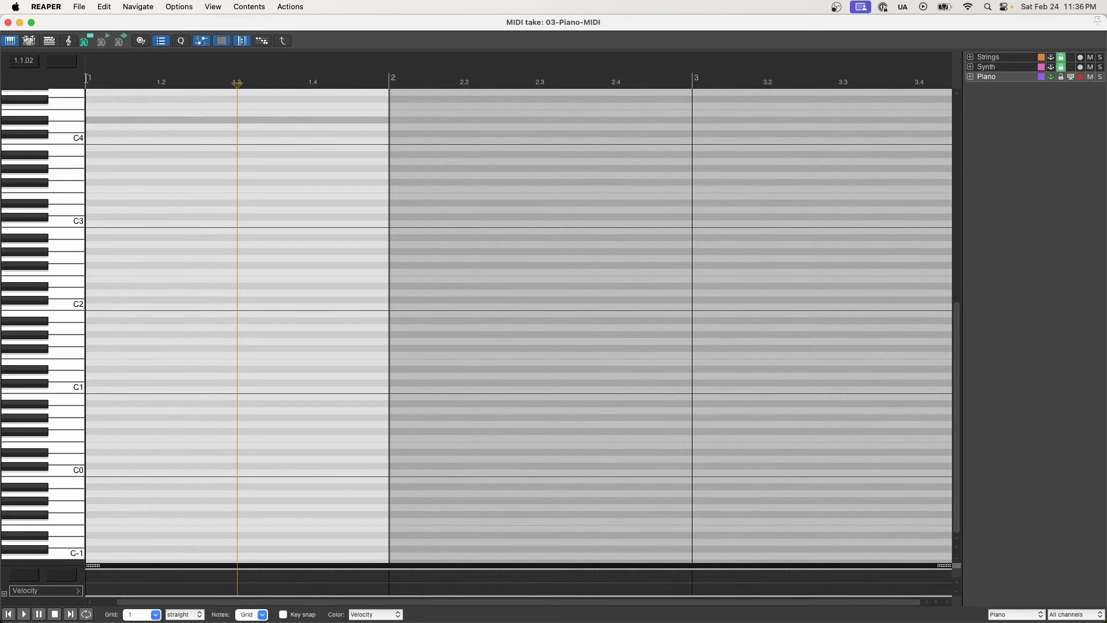
{"action": "left_click", "coordinate": [298, 114]}
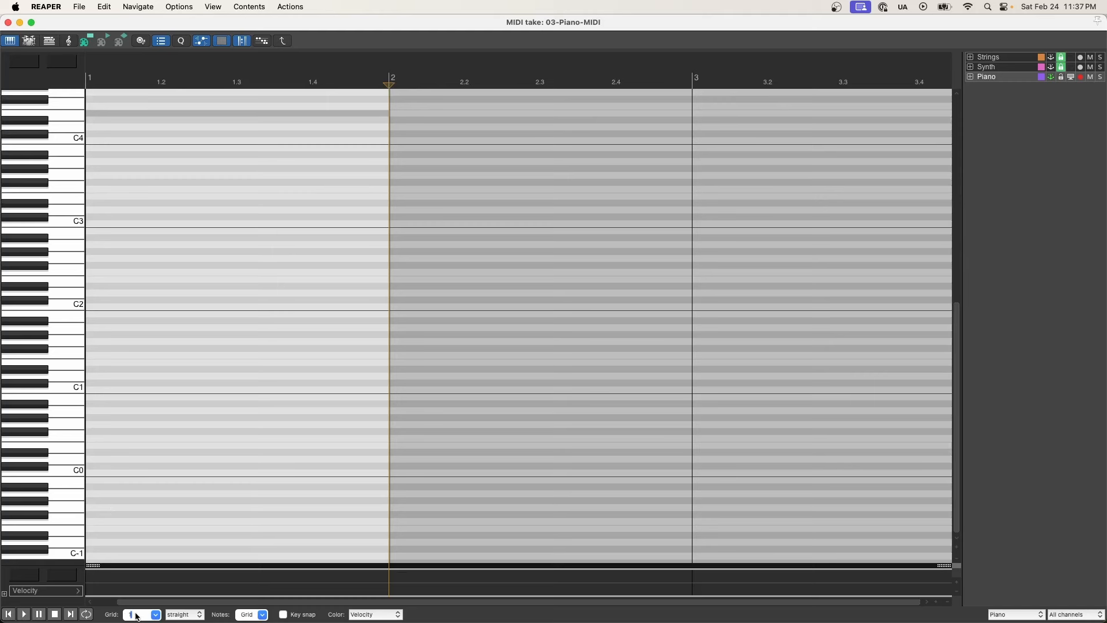
Step: Try a 1/4 grid division in the MIDI editor and settle on 1/8
{"action": "left_click", "coordinate": [153, 616]}
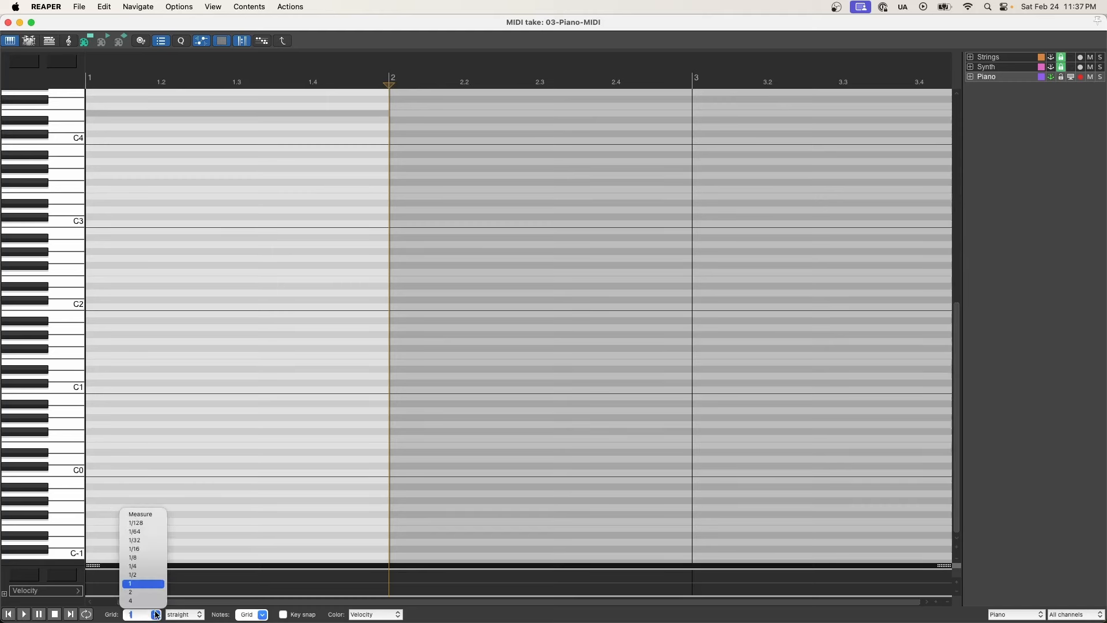
{"action": "left_click", "coordinate": [149, 572]}
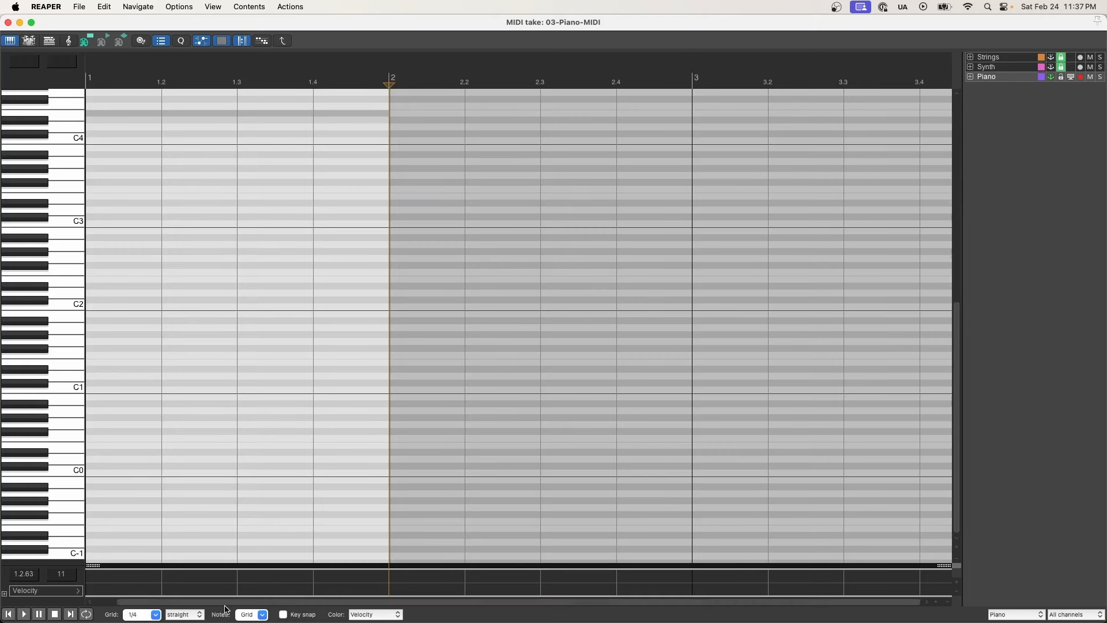
{"action": "left_click", "coordinate": [156, 615]}
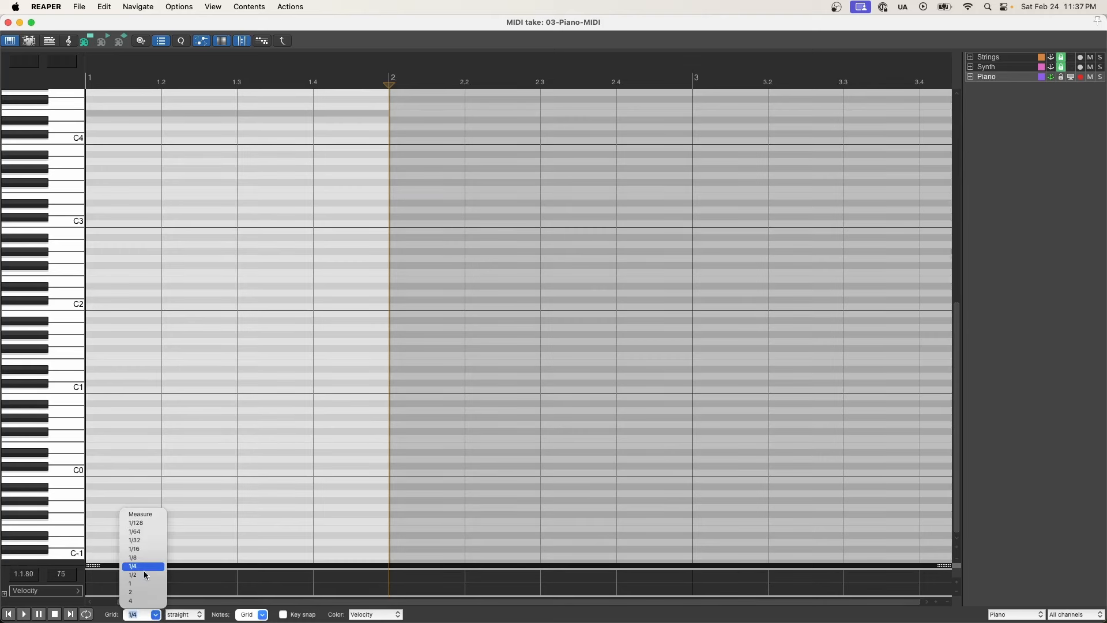
{"action": "left_click", "coordinate": [144, 567]}
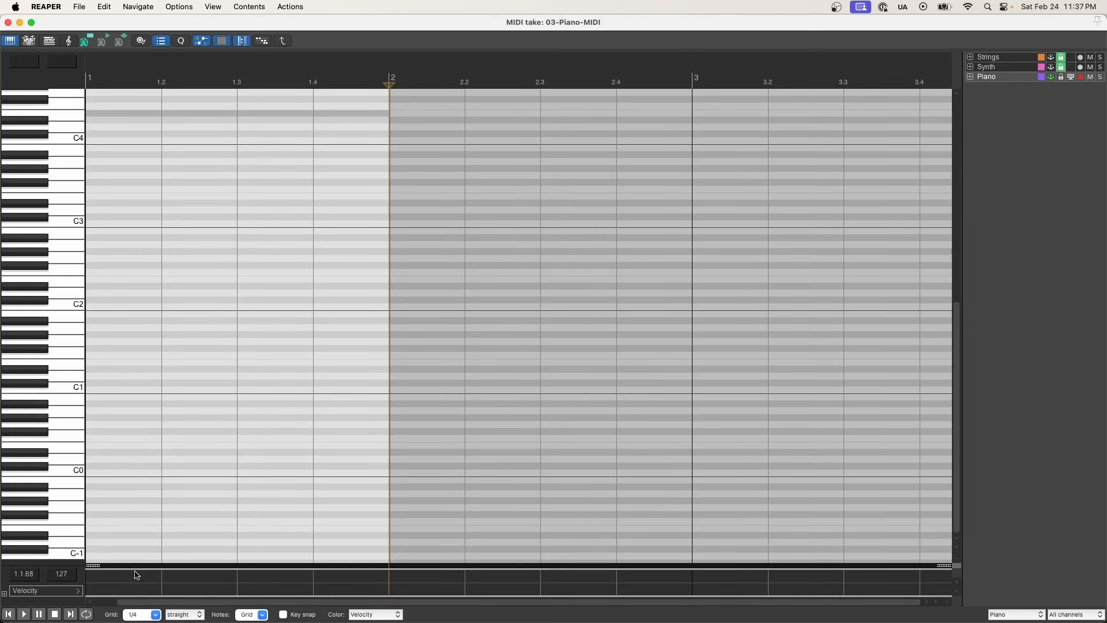
{"action": "left_click", "coordinate": [154, 614]}
{"action": "left_click", "coordinate": [146, 558]}
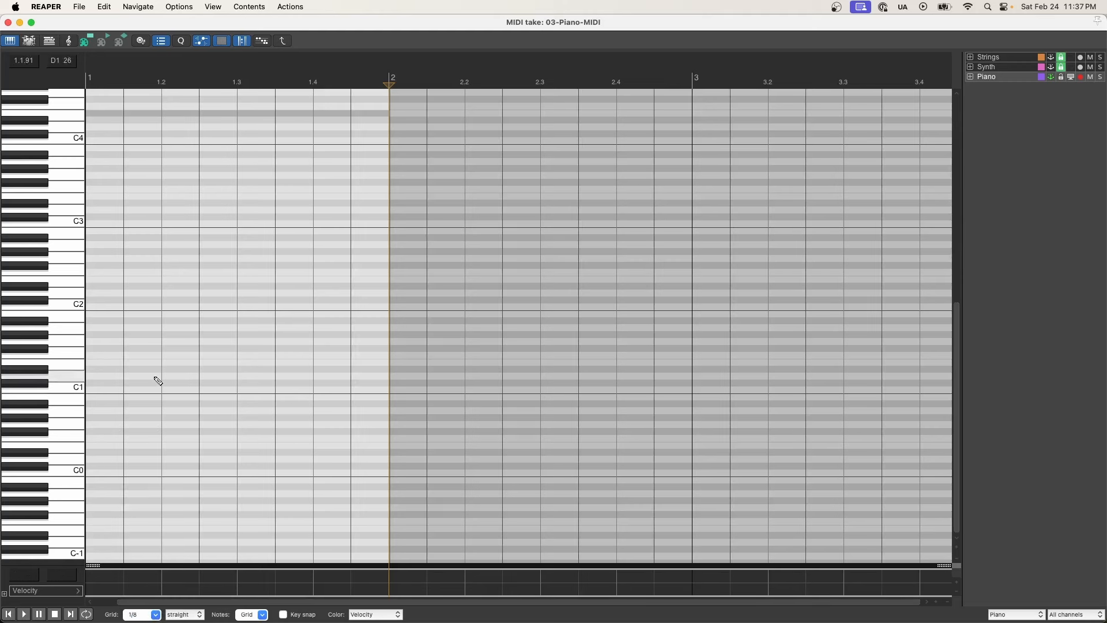
Step: Try the MIDI editor's grid line and snap-to-grid toggles, leaving both the grid lines and snapping enabled
{"action": "left_click", "coordinate": [224, 44]}
{"action": "left_click", "coordinate": [224, 44]}
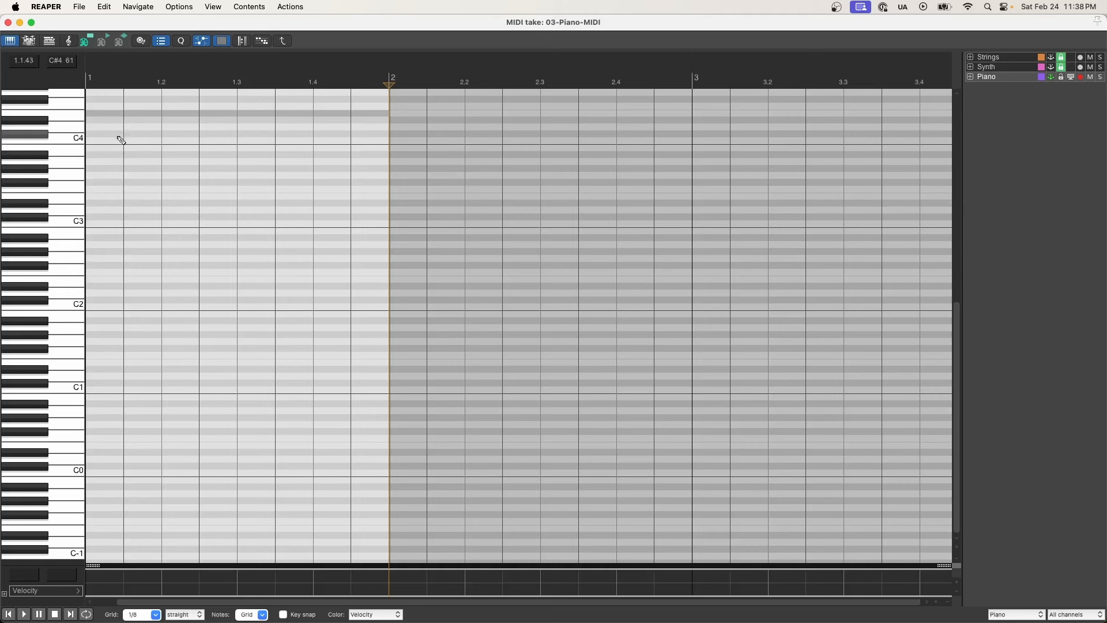
{"action": "left_click", "coordinate": [242, 41]}
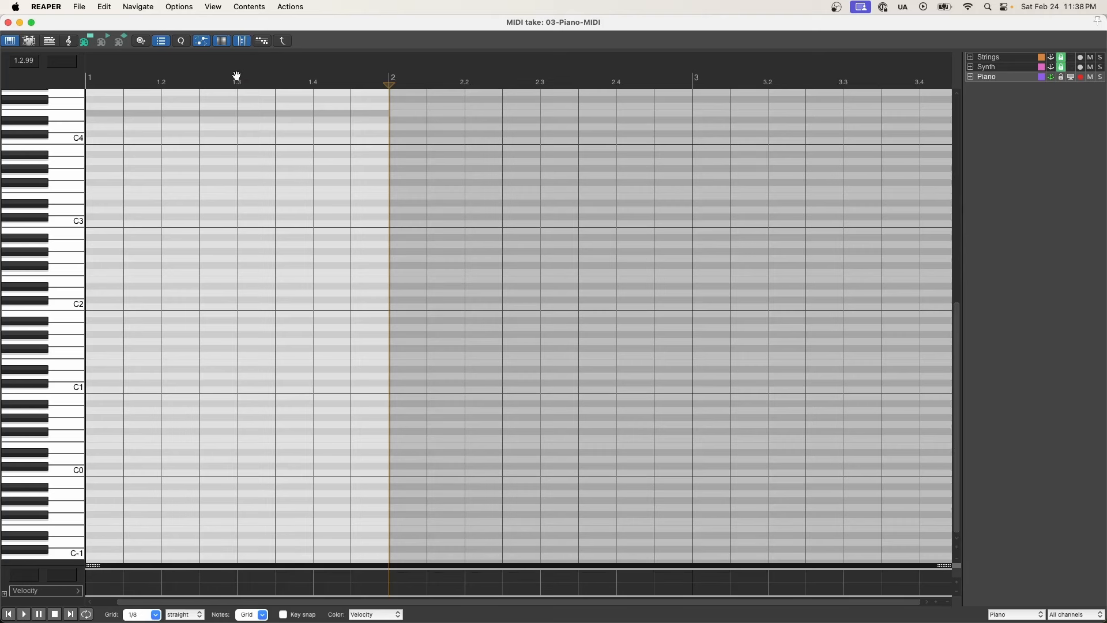
Step: Open the Mouse Modifiers page of the preferences and move the window clear to view the MIDI piano roll left drag behaviors
{"action": "key", "text": "super+comma"}
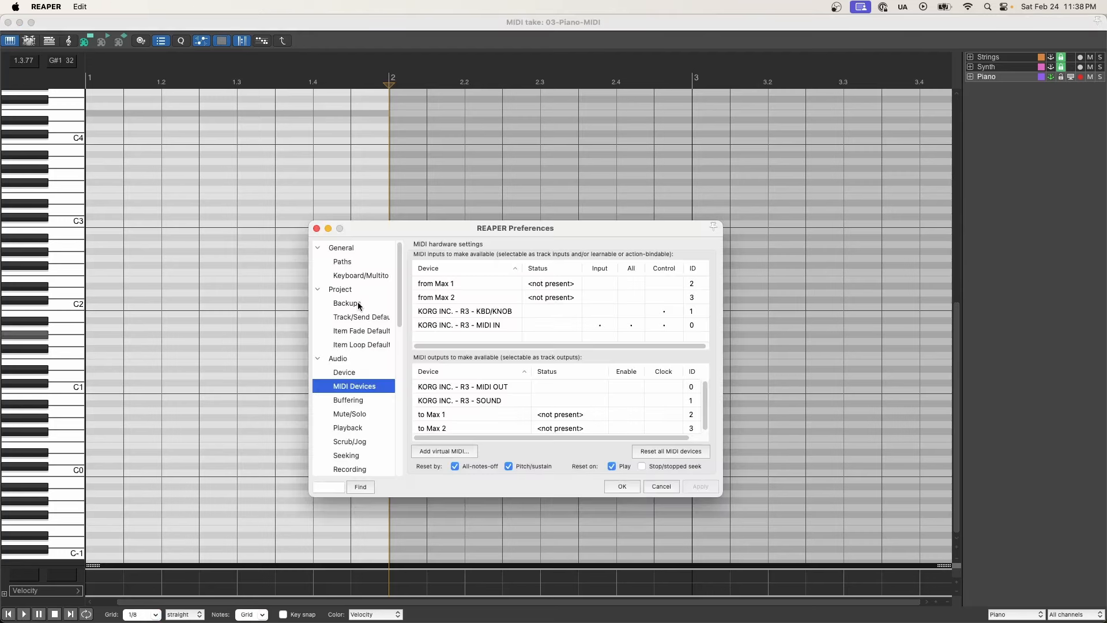
{"action": "scroll", "coordinate": [341, 315], "scroll_direction": "down", "scroll_amount": 3}
{"action": "scroll", "coordinate": [340, 317], "scroll_direction": "down", "scroll_amount": 4}
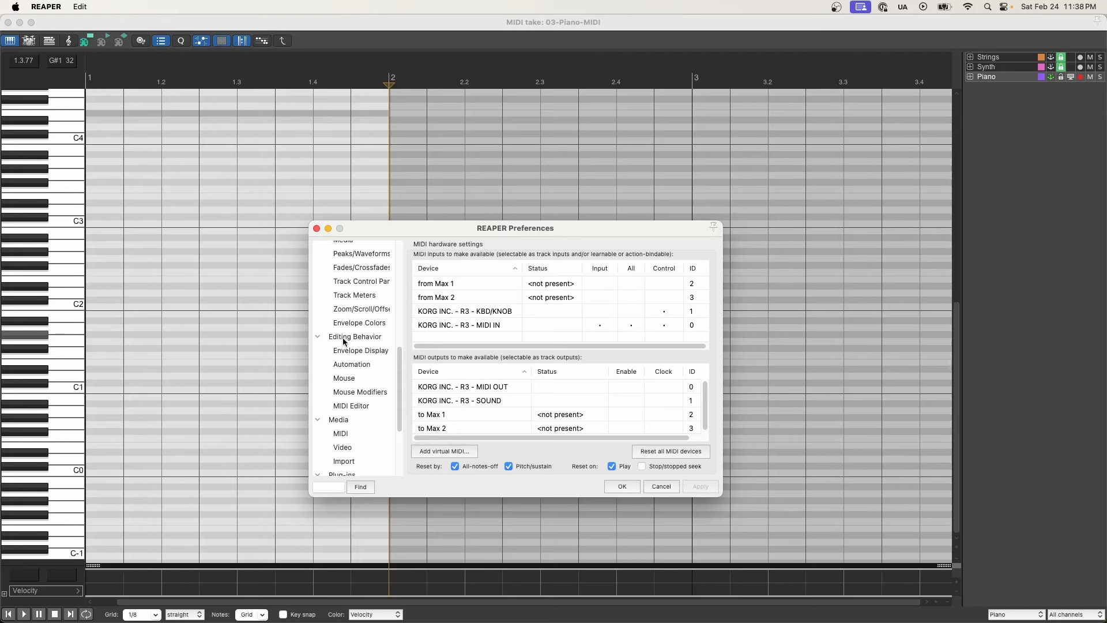
{"action": "left_click", "coordinate": [369, 392]}
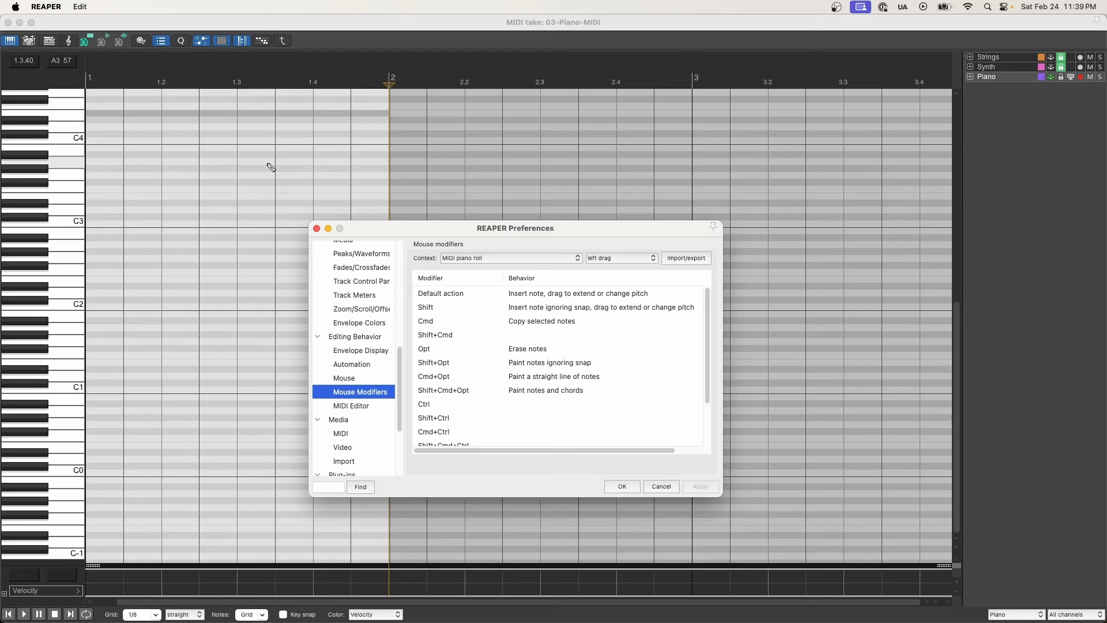
{"action": "left_click_drag", "start_coordinate": [555, 228], "coordinate": [489, 206]}
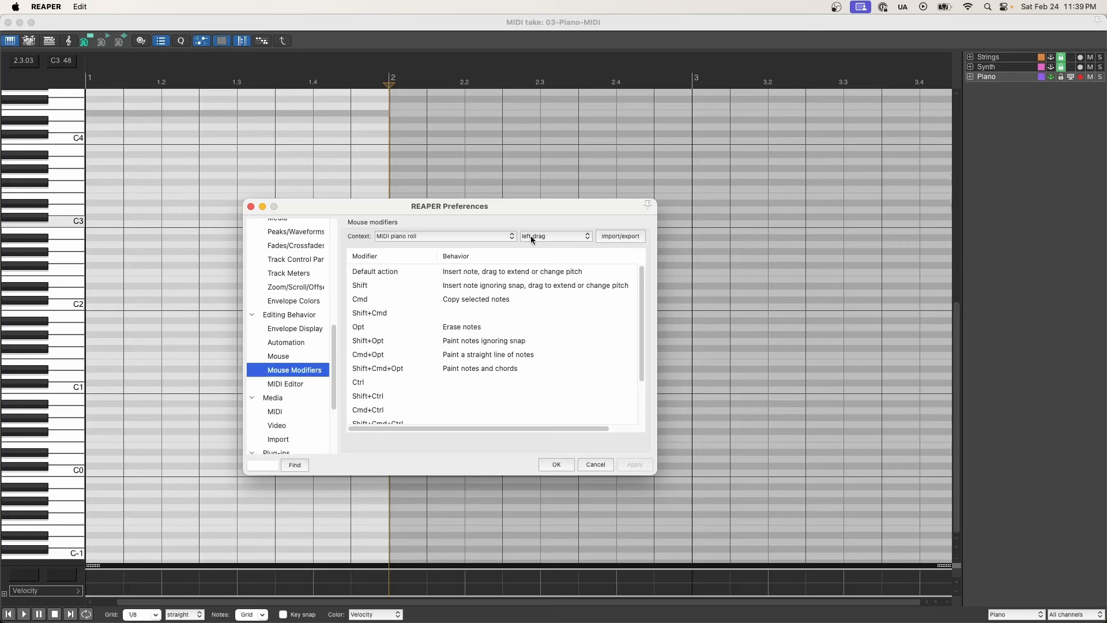
Step: Review the alternative behaviors for the default action and Cmd modifier of the MIDI piano roll left drag, then close the preferences
{"action": "double_click", "coordinate": [497, 269]}
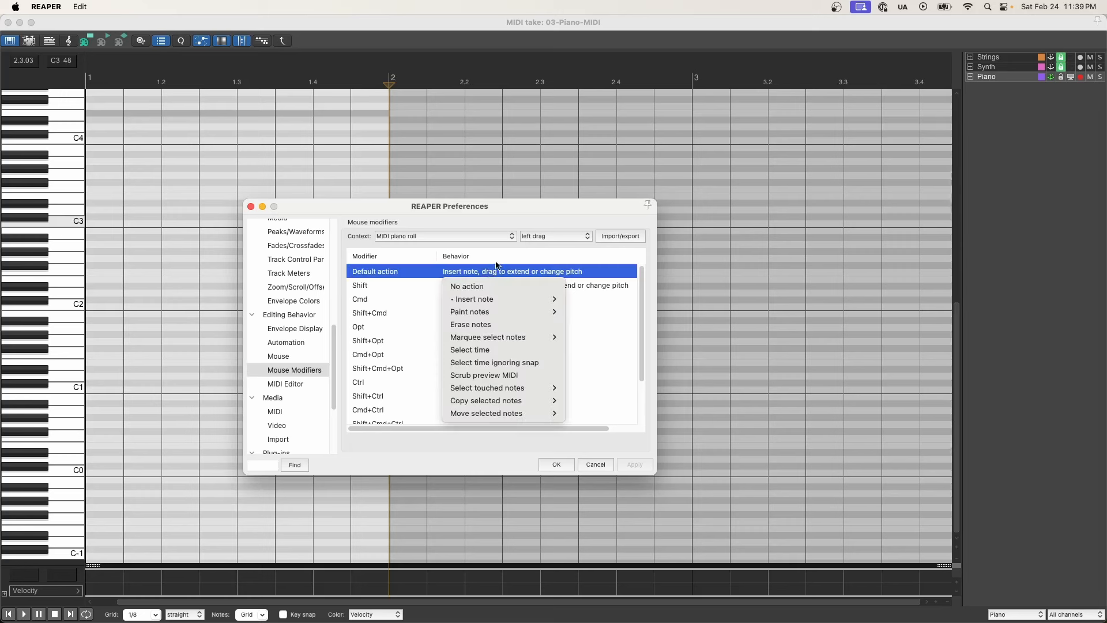
{"action": "mouse_move", "coordinate": [526, 299]}
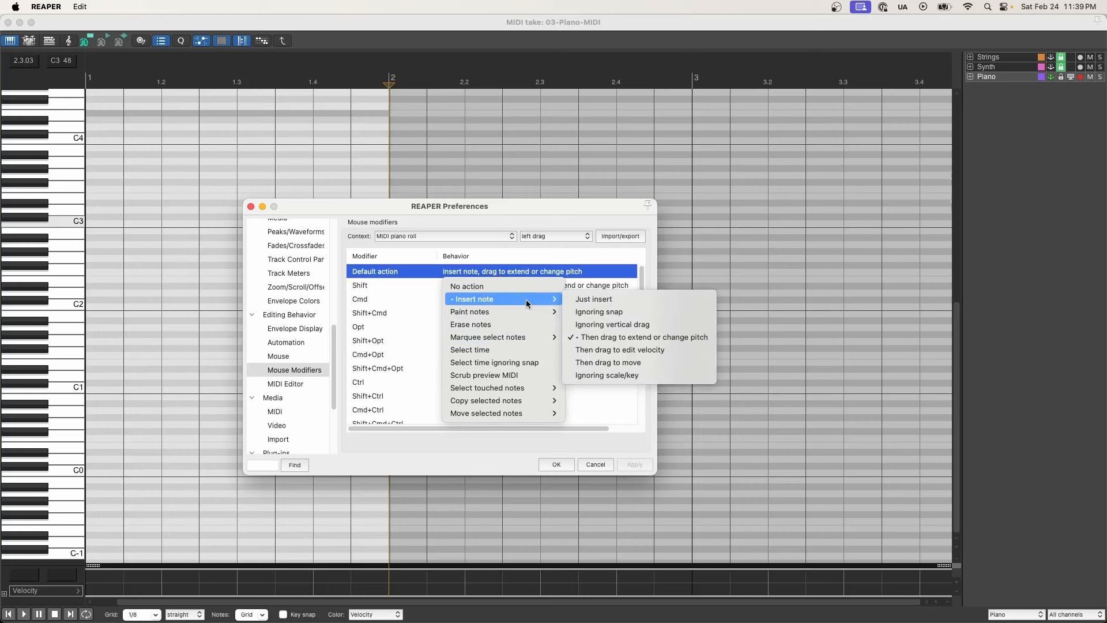
{"action": "key", "text": "Escape"}
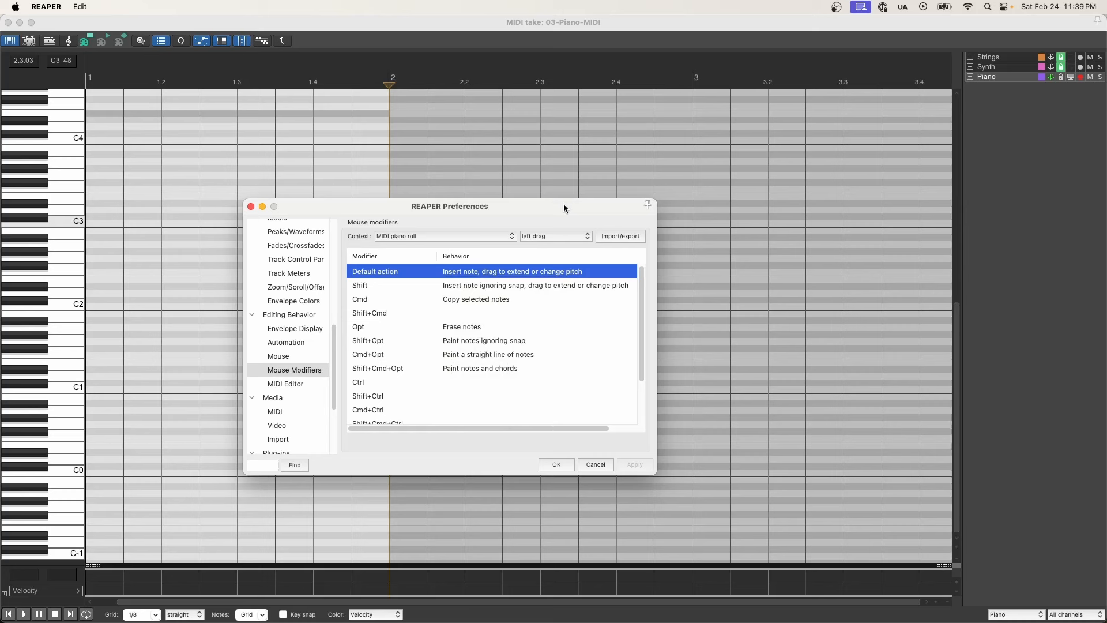
{"action": "left_click", "coordinate": [471, 298]}
{"action": "mouse_move", "coordinate": [515, 431]}
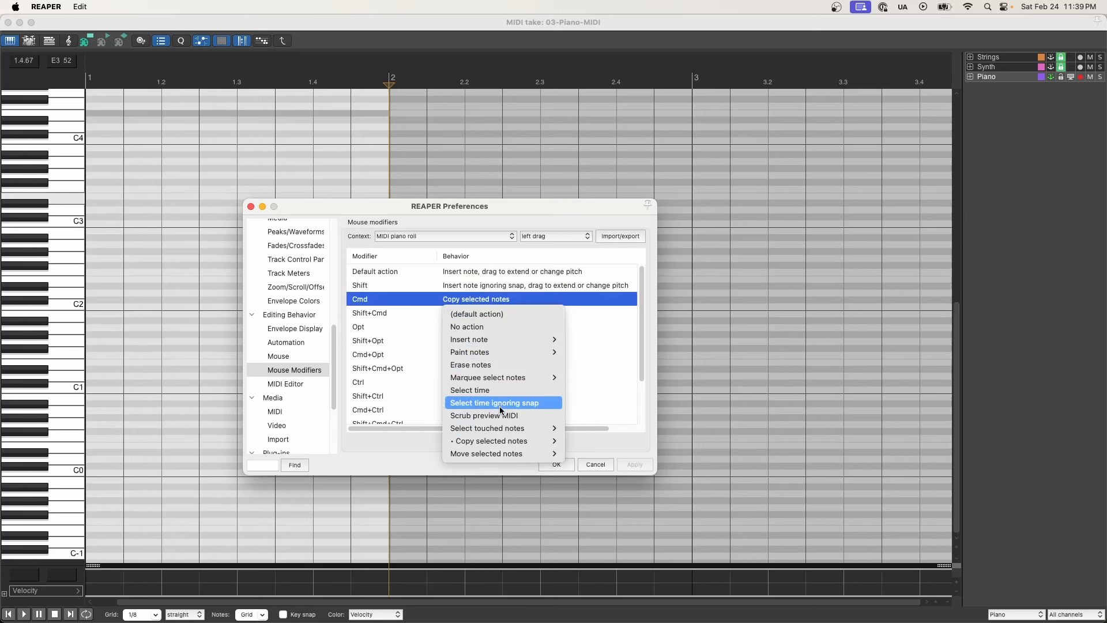
{"action": "left_click", "coordinate": [402, 301]}
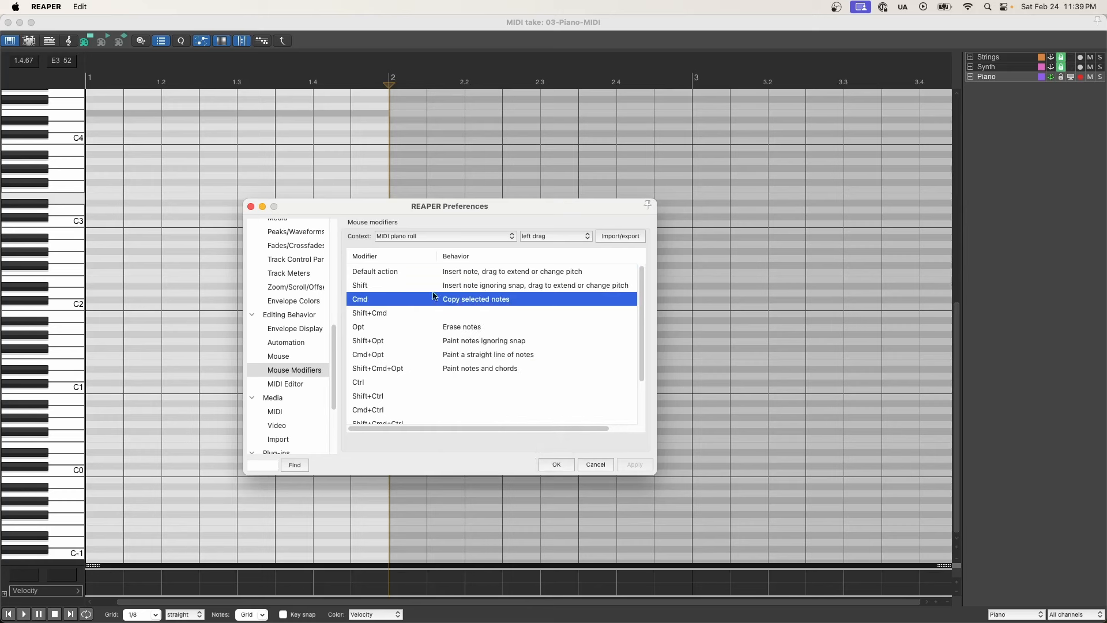
{"action": "left_click", "coordinate": [528, 220]}
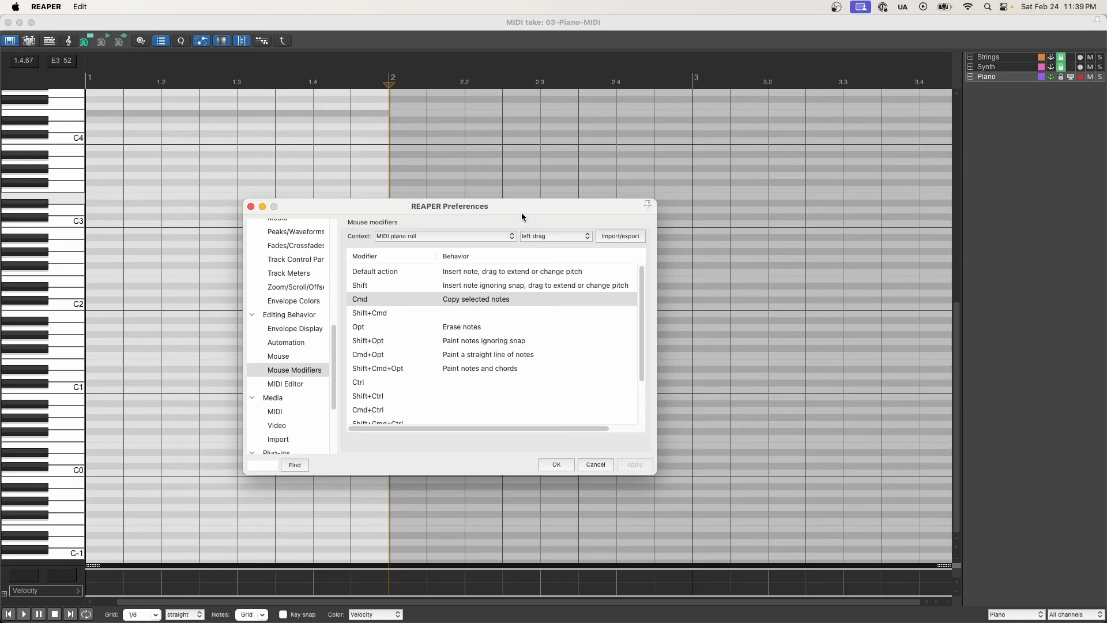
{"action": "key", "text": "Escape"}
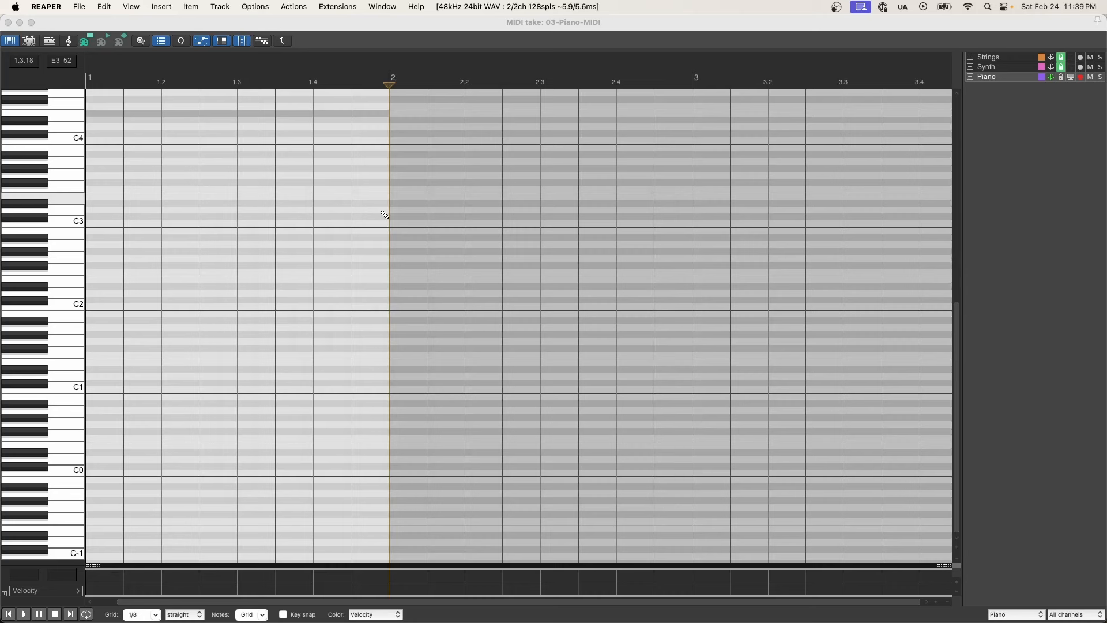
Step: Open the Actions list and find the action assigned to the S shortcut
{"action": "key", "text": "shift+slash"}
{"action": "left_click_drag", "start_coordinate": [470, 209], "coordinate": [391, 205]}
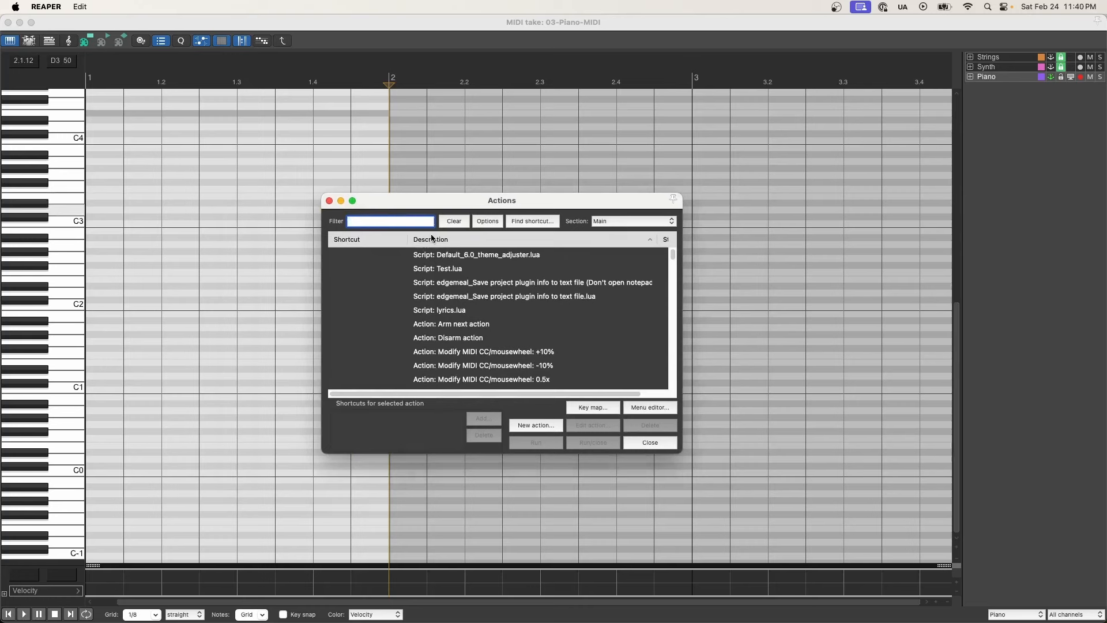
{"action": "left_click", "coordinate": [523, 222]}
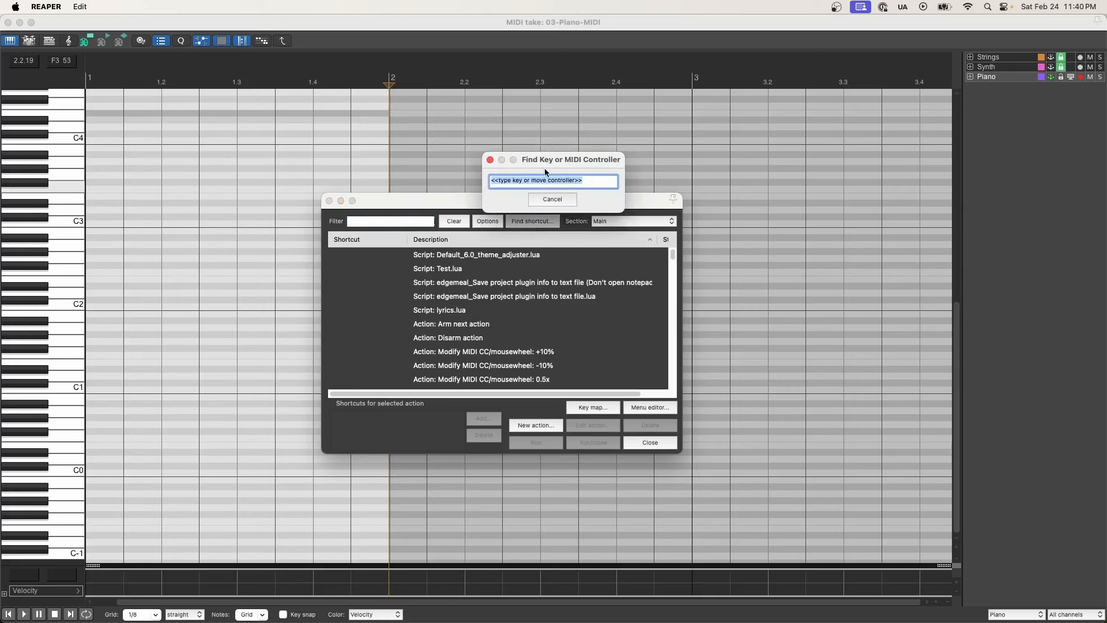
{"action": "key", "text": "s"}
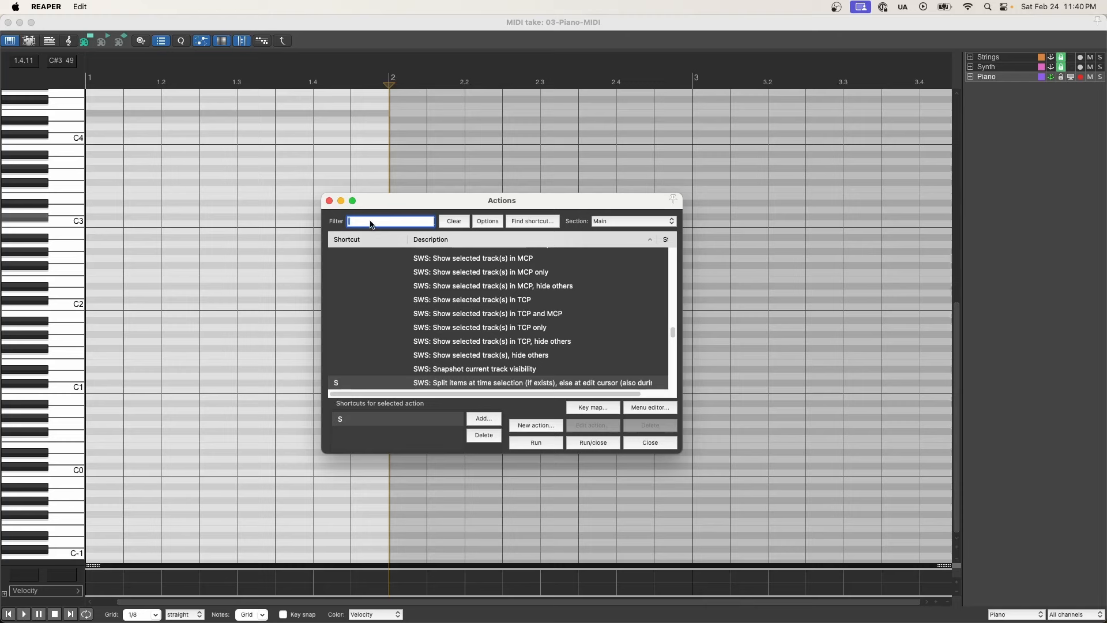
Step: Filter the actions by "add", try a new shortcut for Insert new MIDI item without saving it, and close the Actions list
{"action": "type", "text": "add"}
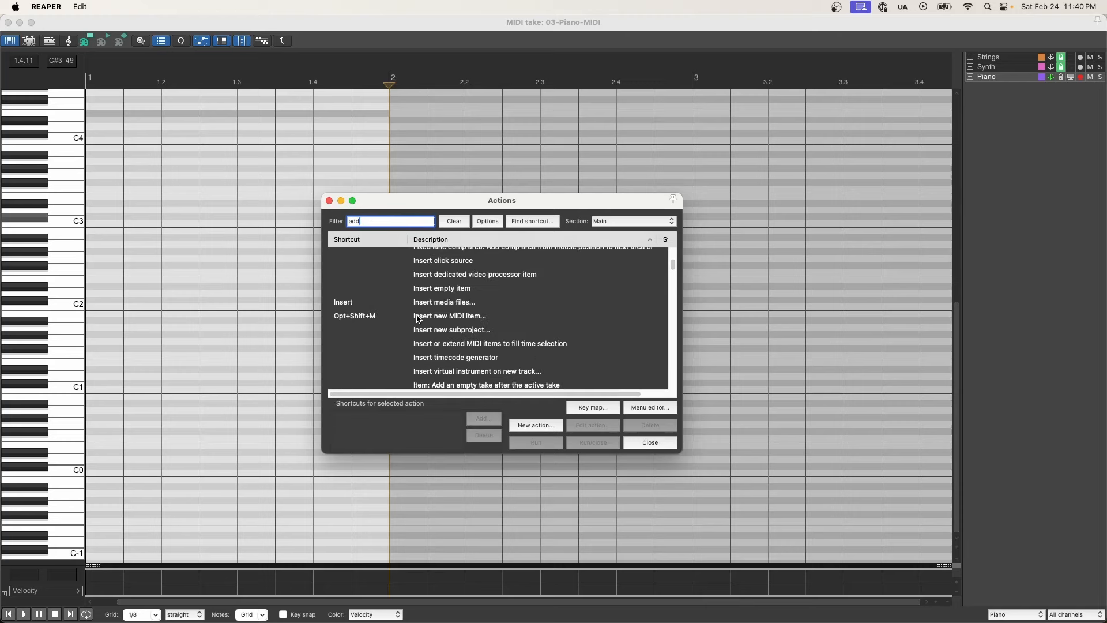
{"action": "left_click", "coordinate": [432, 318]}
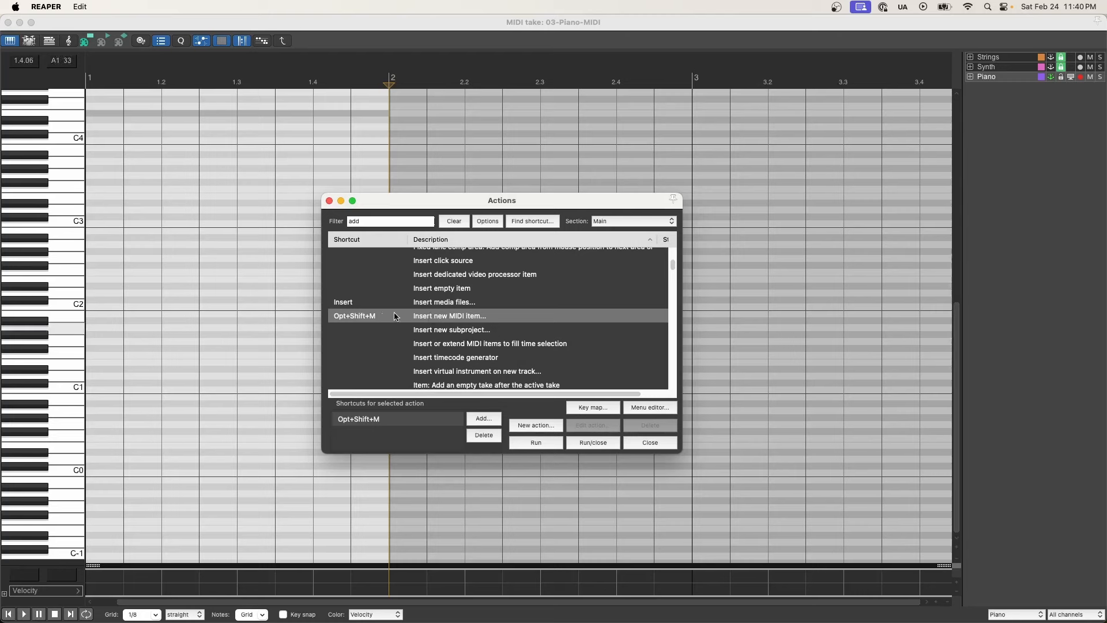
{"action": "left_click", "coordinate": [484, 418]}
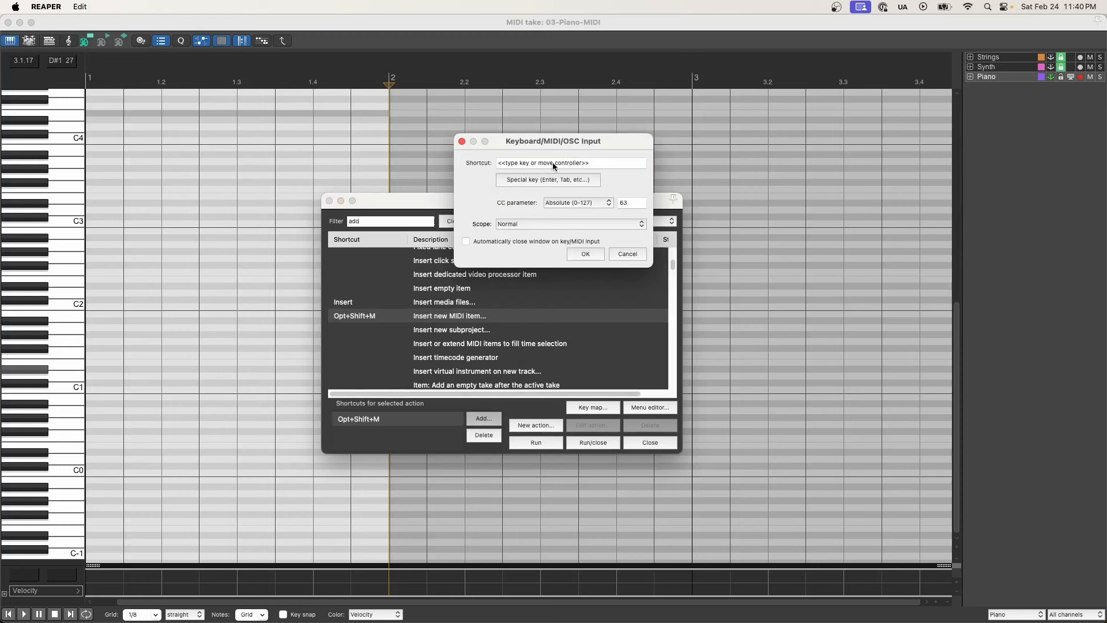
{"action": "key", "text": "a"}
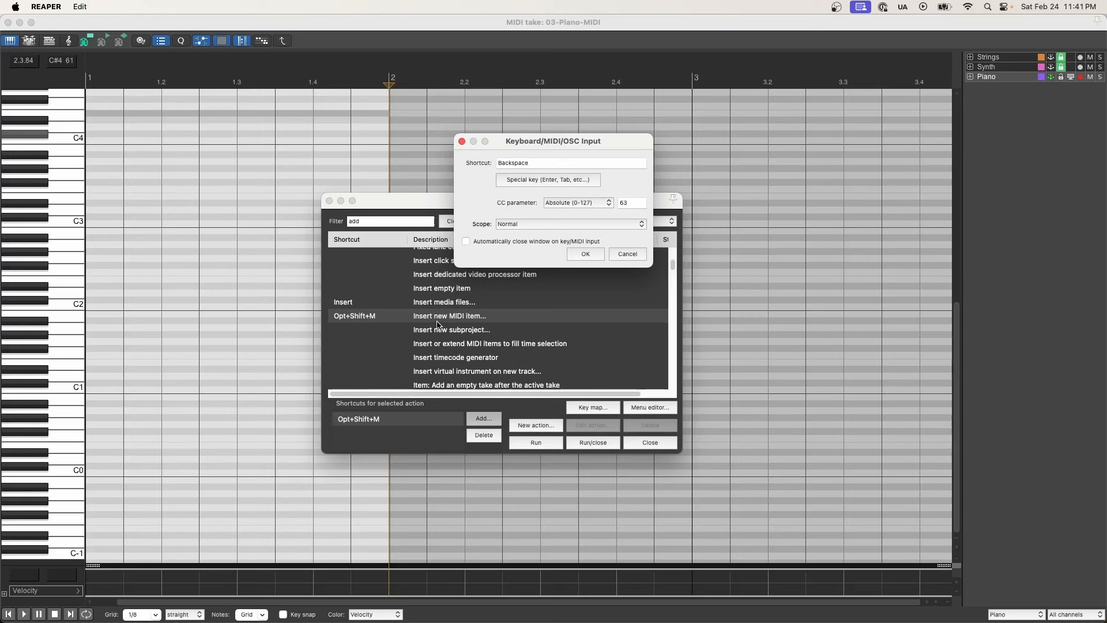
{"action": "left_click", "coordinate": [461, 142]}
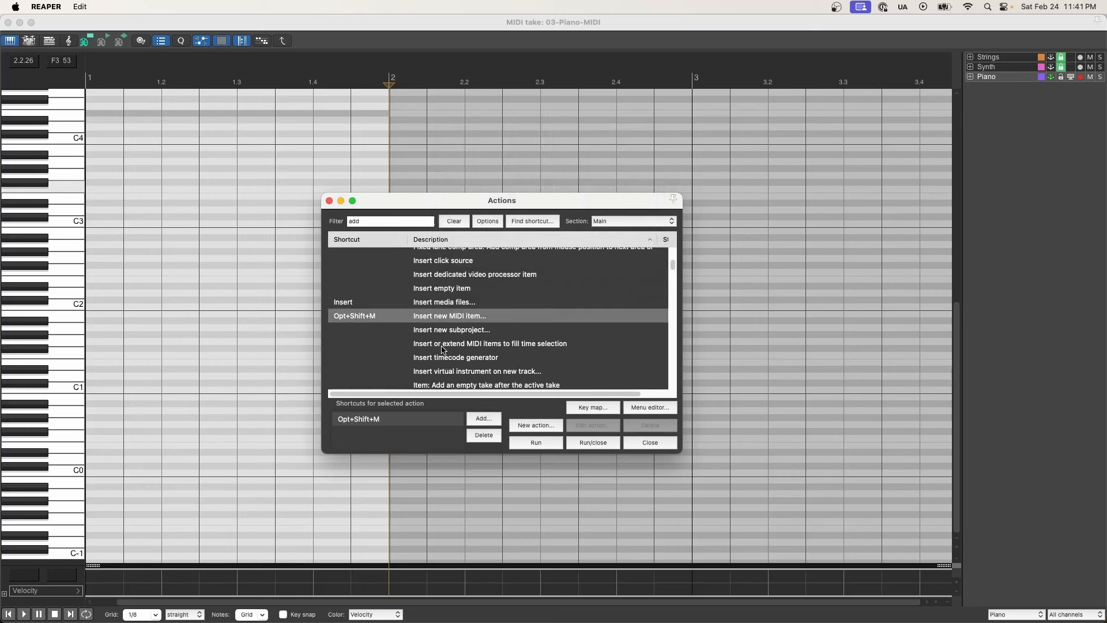
{"action": "scroll", "coordinate": [443, 350], "scroll_direction": "down", "scroll_amount": 8}
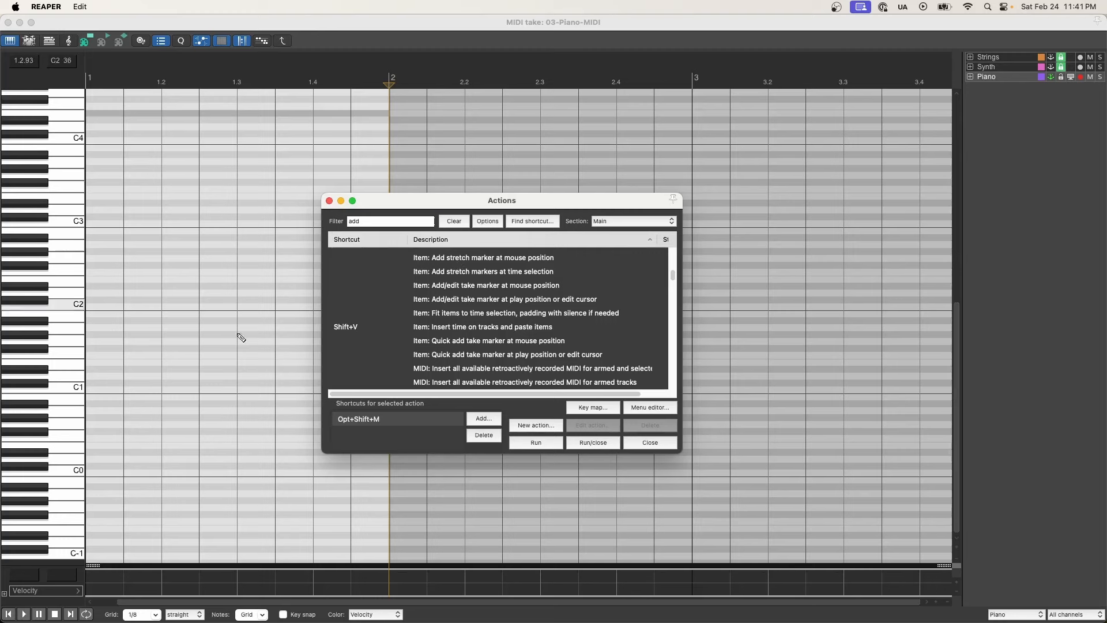
{"action": "key", "text": "Escape"}
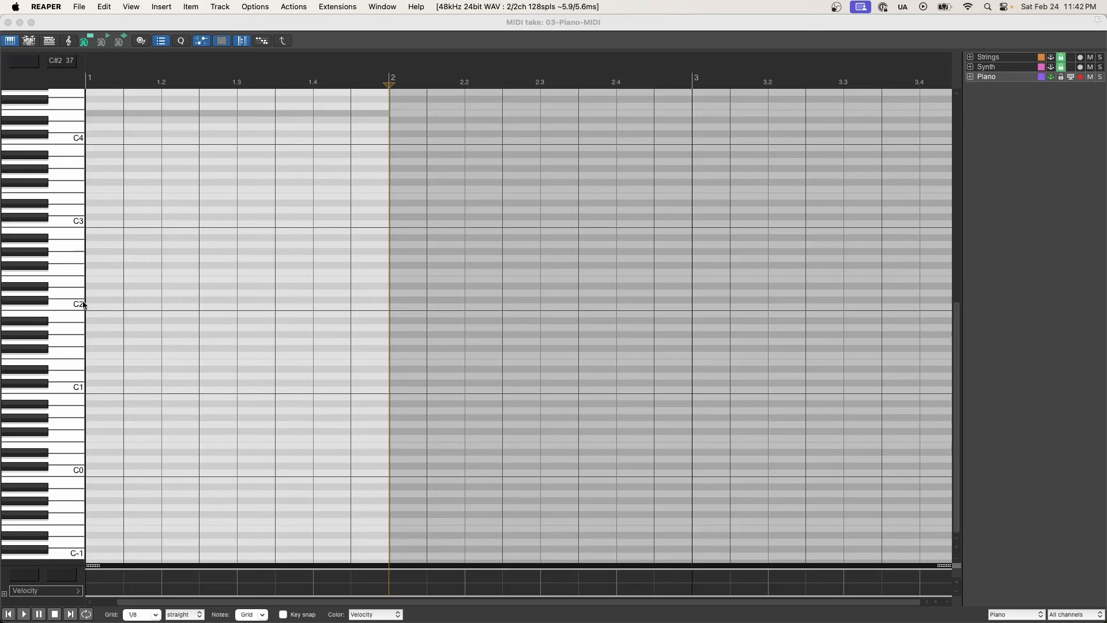
Step: Build a 1/8-note chord of C2, D#2 and G2 at the start of measure 1, and raise its middle note to E2
{"action": "left_click", "coordinate": [99, 310]}
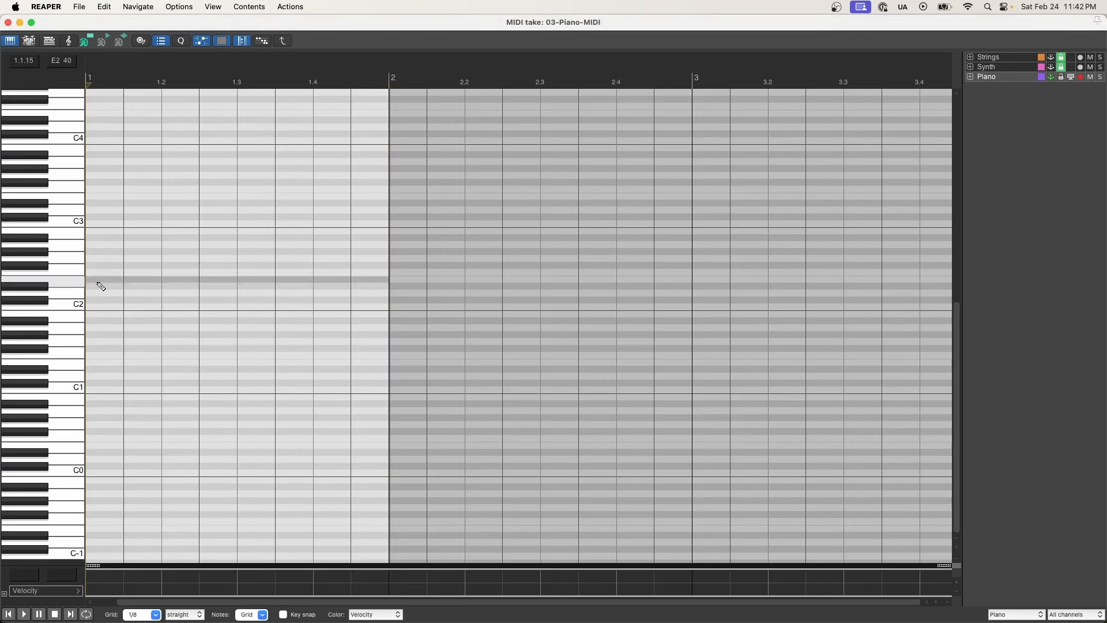
{"action": "left_click", "coordinate": [108, 261]}
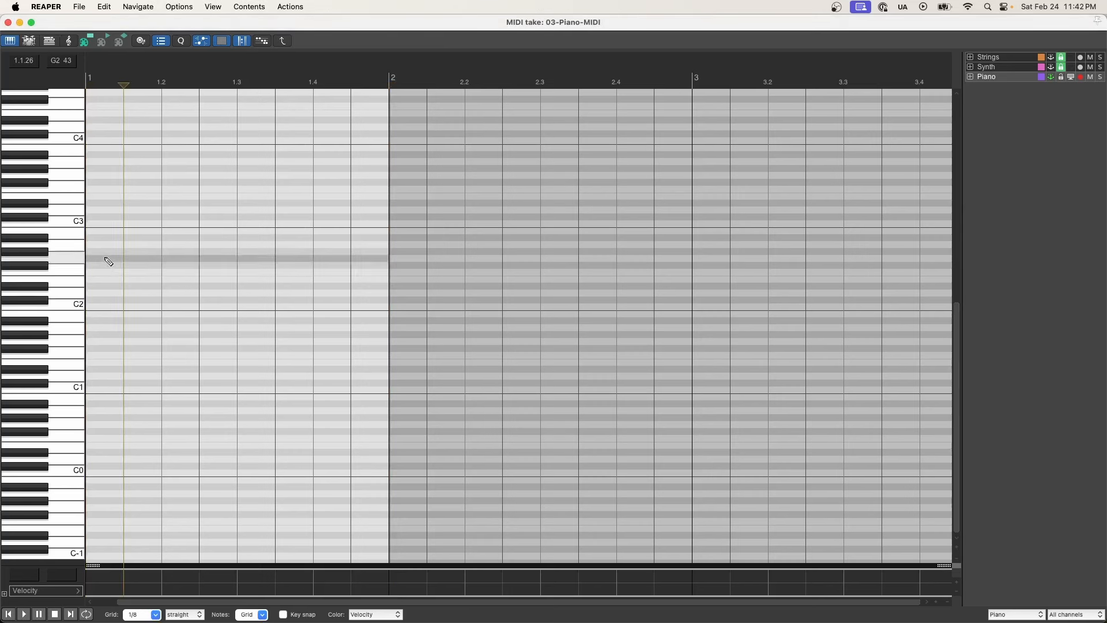
{"action": "left_click", "coordinate": [107, 308]}
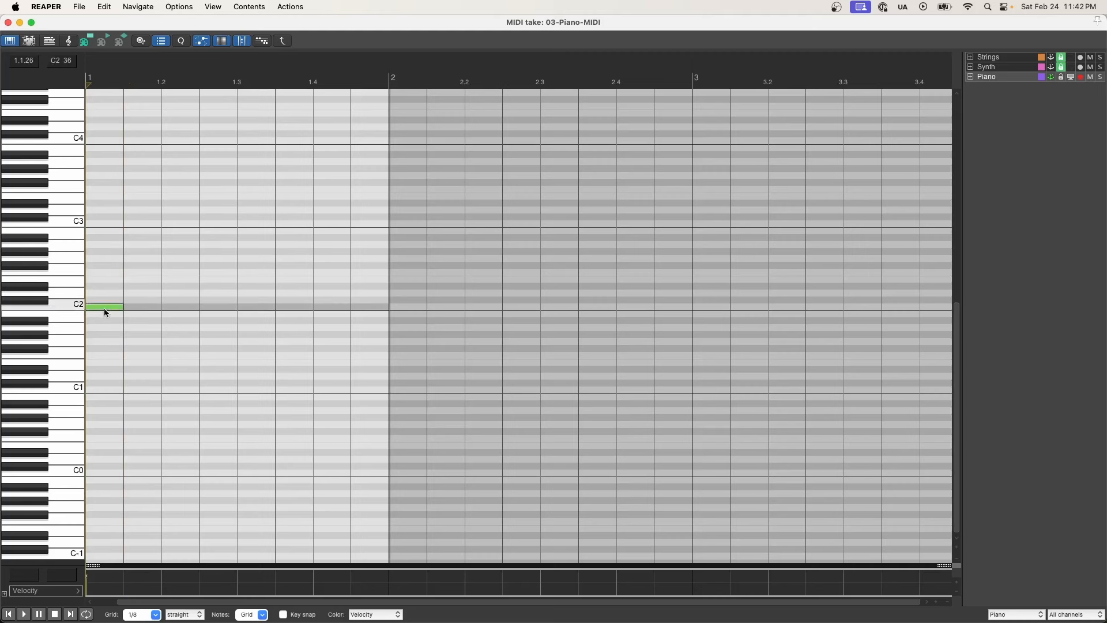
{"action": "left_click", "coordinate": [102, 293]}
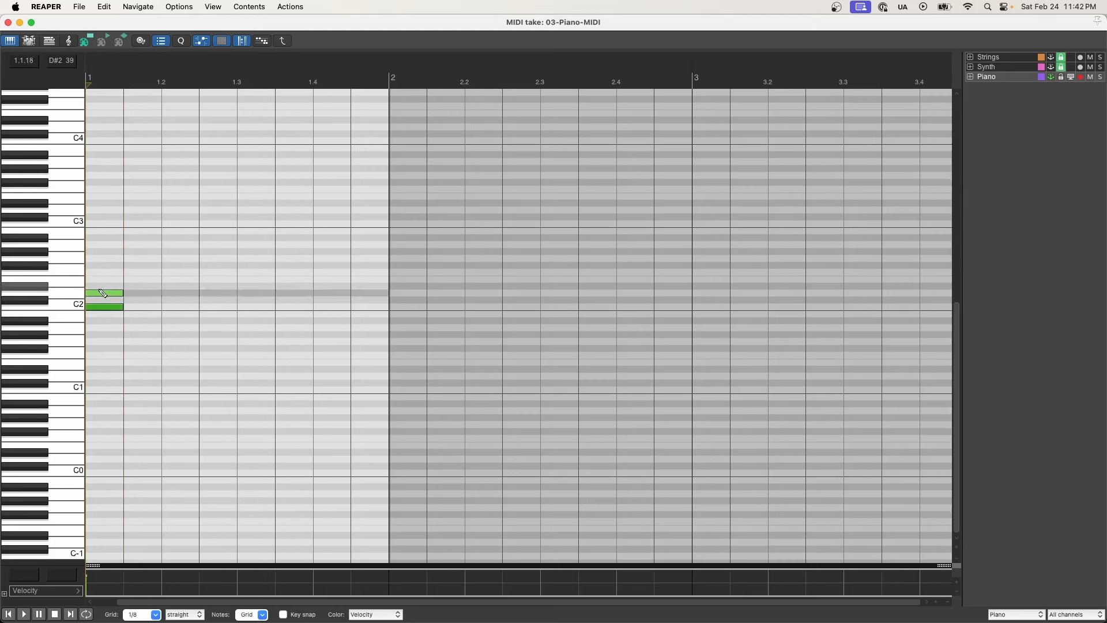
{"action": "left_click_drag", "start_coordinate": [102, 293], "coordinate": [106, 288]}
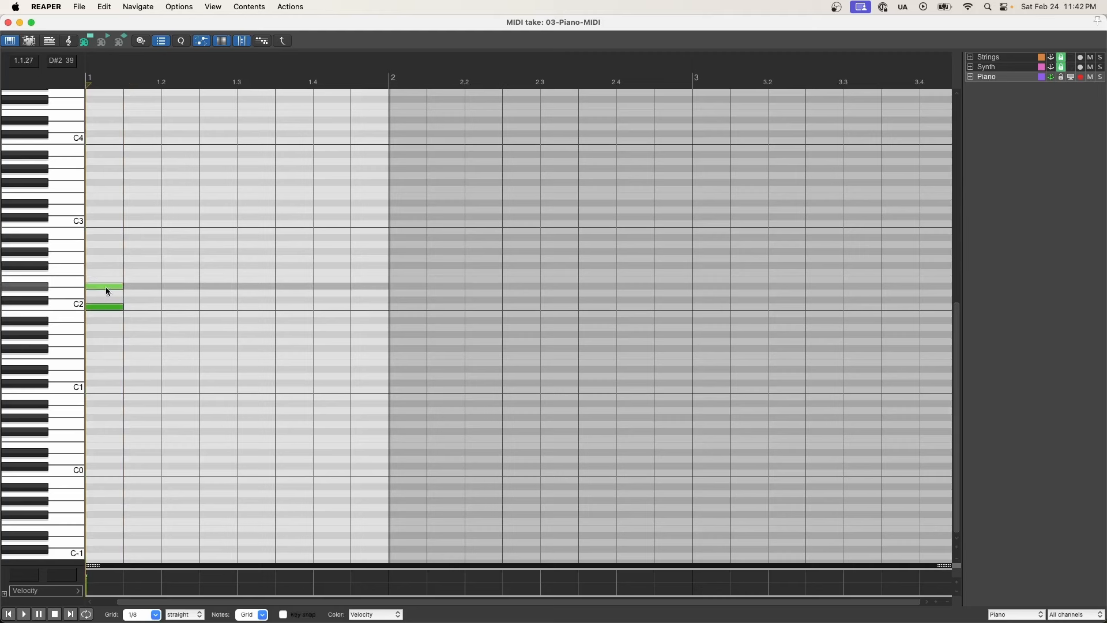
{"action": "left_click", "coordinate": [107, 258]}
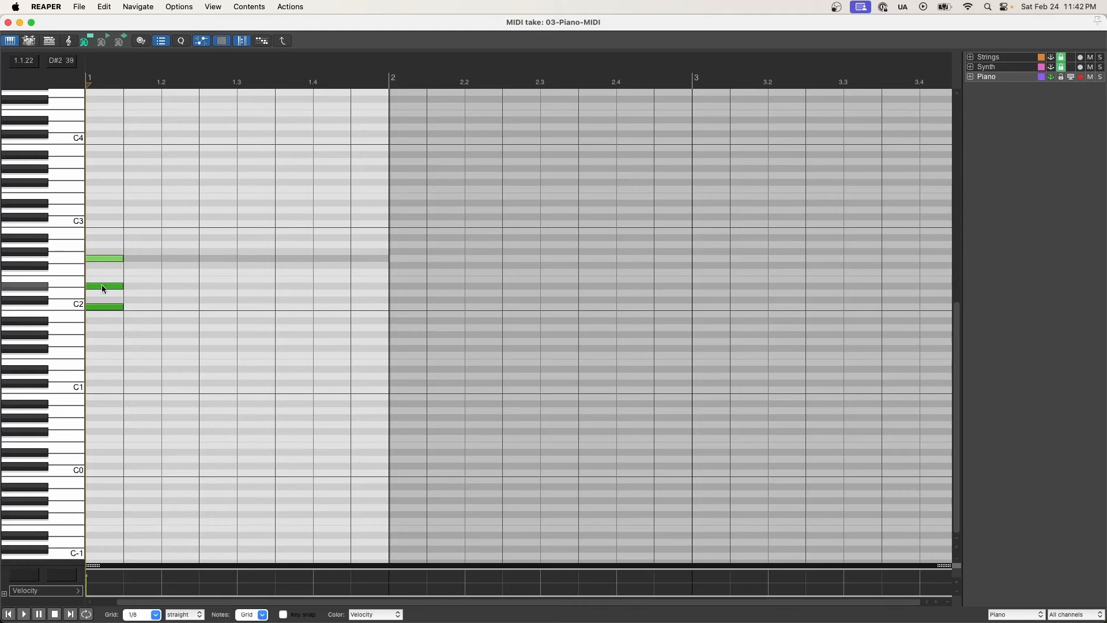
{"action": "left_click_drag", "start_coordinate": [102, 286], "coordinate": [100, 280]}
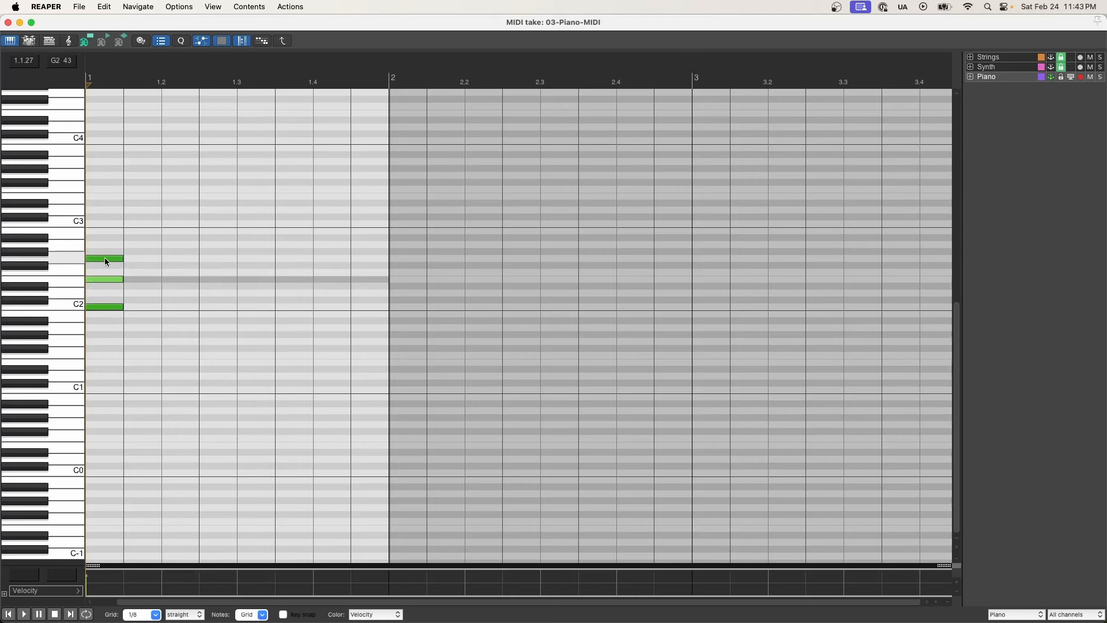
{"action": "left_click", "coordinate": [105, 258]}
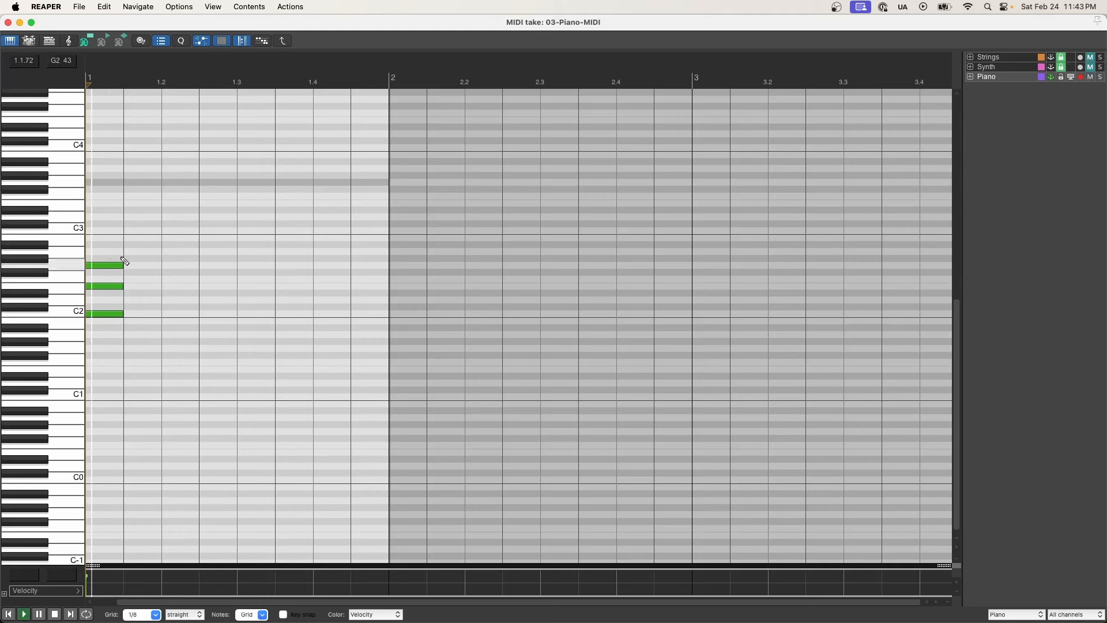
Step: Select all three chord notes, move them up one octave to C3, E3 and G3, and play the chord
{"action": "right_click", "coordinate": [102, 226]}
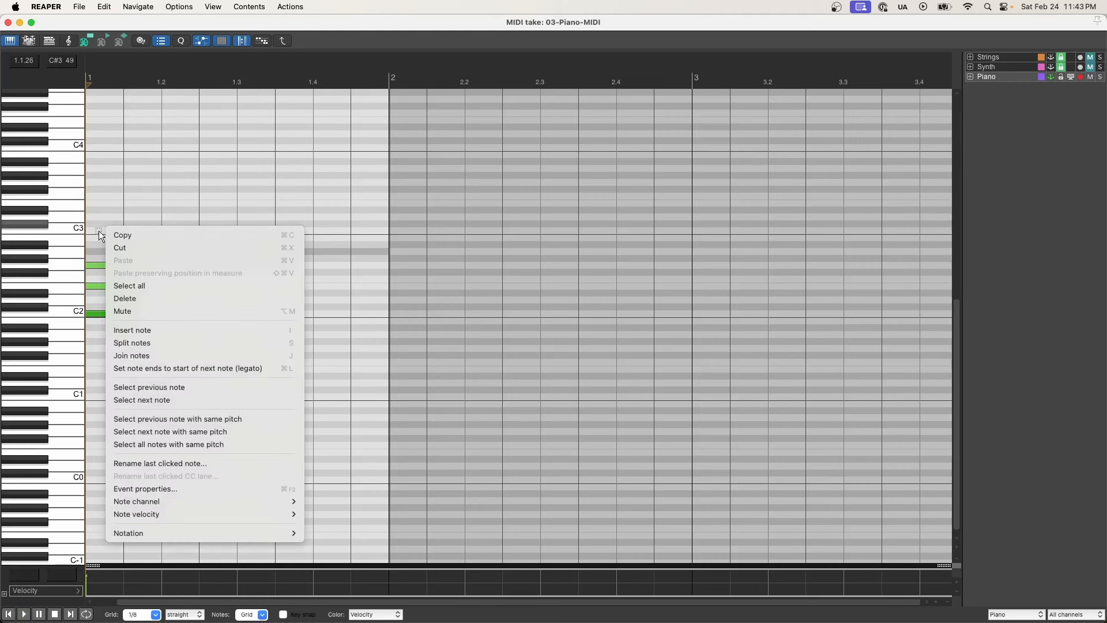
{"action": "left_click", "coordinate": [99, 230]}
{"action": "left_click", "coordinate": [98, 231]}
{"action": "left_click_drag", "start_coordinate": [99, 241], "coordinate": [108, 326]}
{"action": "left_click_drag", "start_coordinate": [109, 262], "coordinate": [105, 179]}
{"action": "key", "text": "space"}
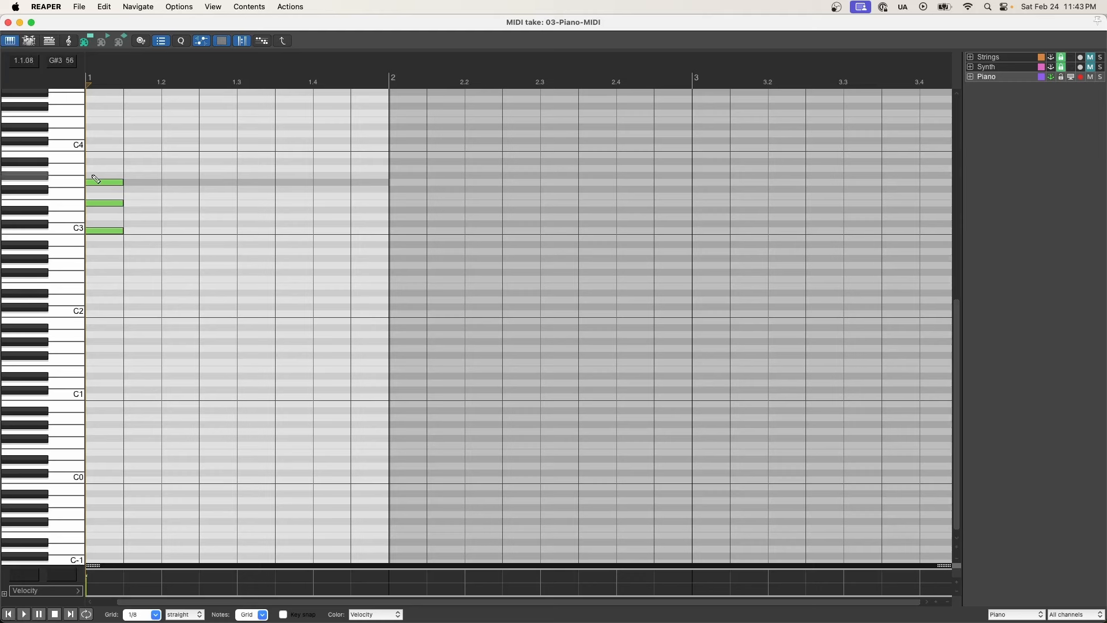
Step: Insert a 1/8 note at G#2 on the second eighth of measure 1, directly after the chord
{"action": "left_click_drag", "start_coordinate": [101, 162], "coordinate": [339, 286]}
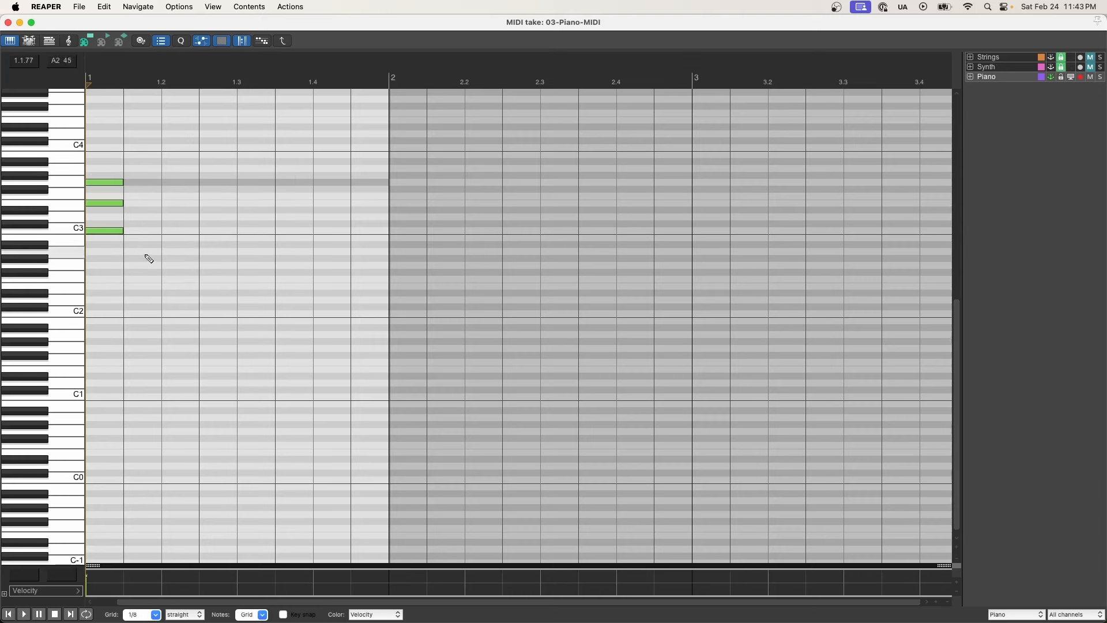
{"action": "left_click", "coordinate": [150, 259]}
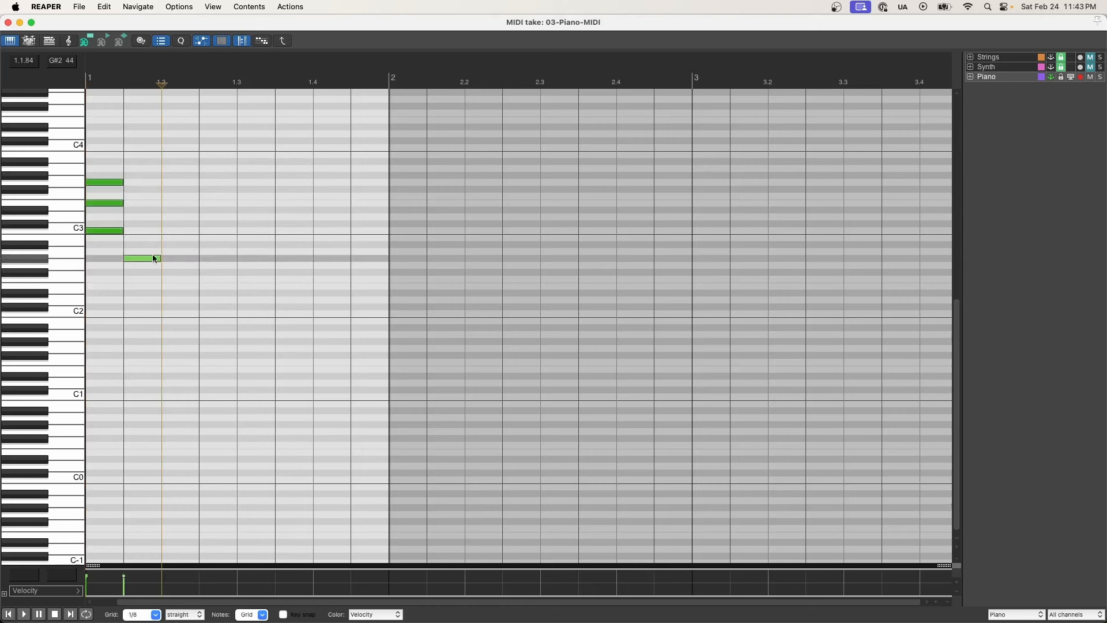
Step: Insert 1/8 notes at E2 on 1.2.50 and B1 on 1.3.50, and marquee select all notes in measure 1
{"action": "left_click", "coordinate": [227, 286]}
{"action": "left_click", "coordinate": [308, 321]}
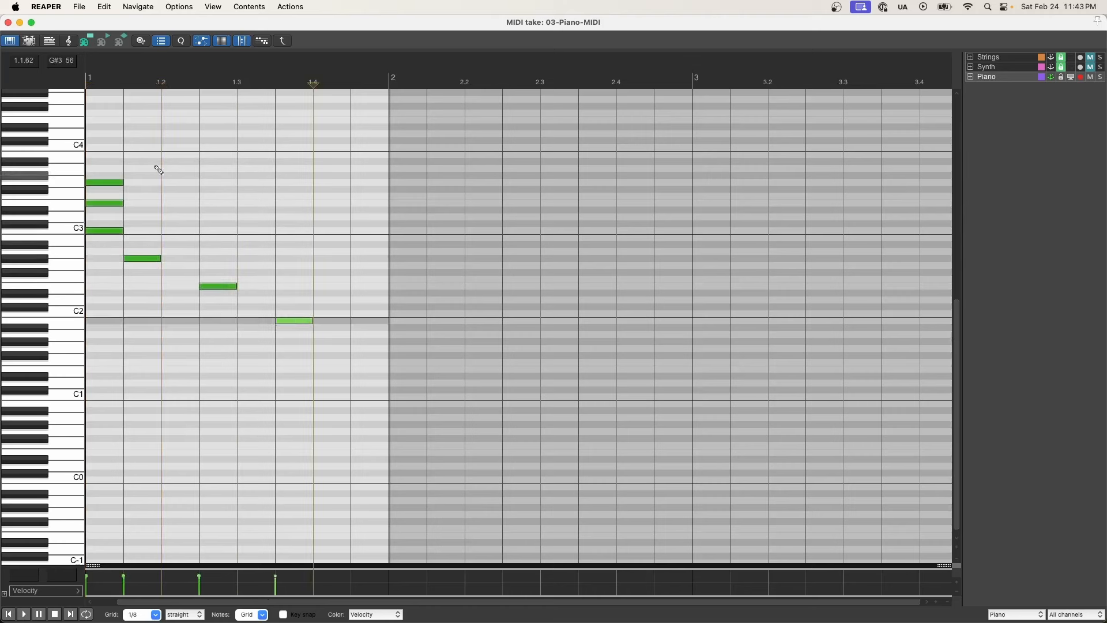
{"action": "left_click_drag", "start_coordinate": [86, 144], "coordinate": [388, 351]}
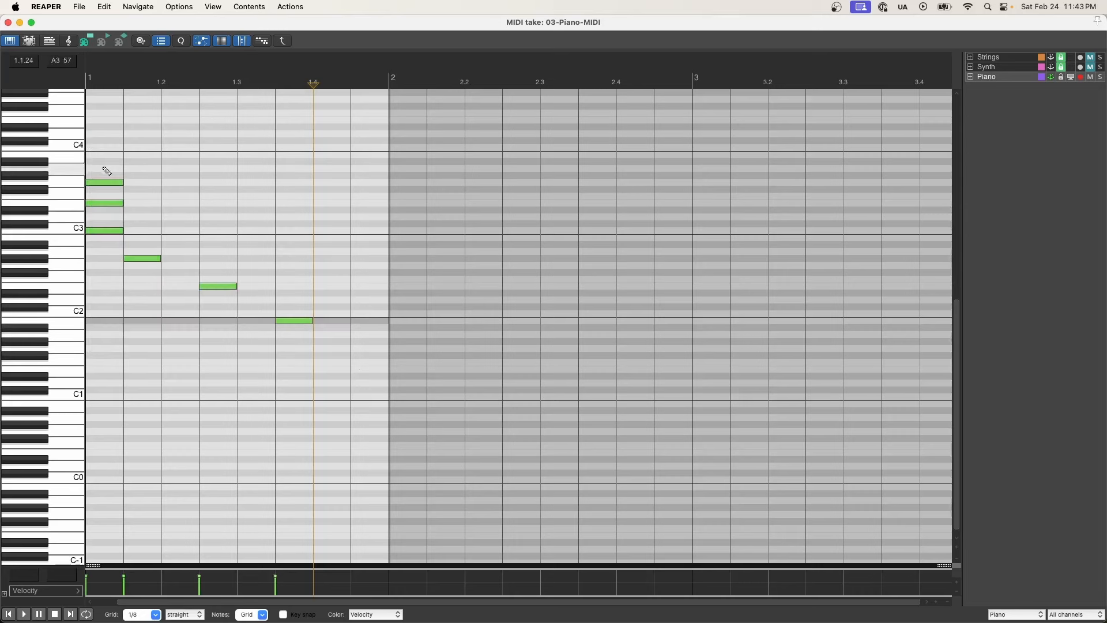
Step: Set the MIDI piano roll's default left-drag mouse modifier to Marquee select notes and time ignoring snap, and save the preferences
{"action": "key", "text": "super+comma"}
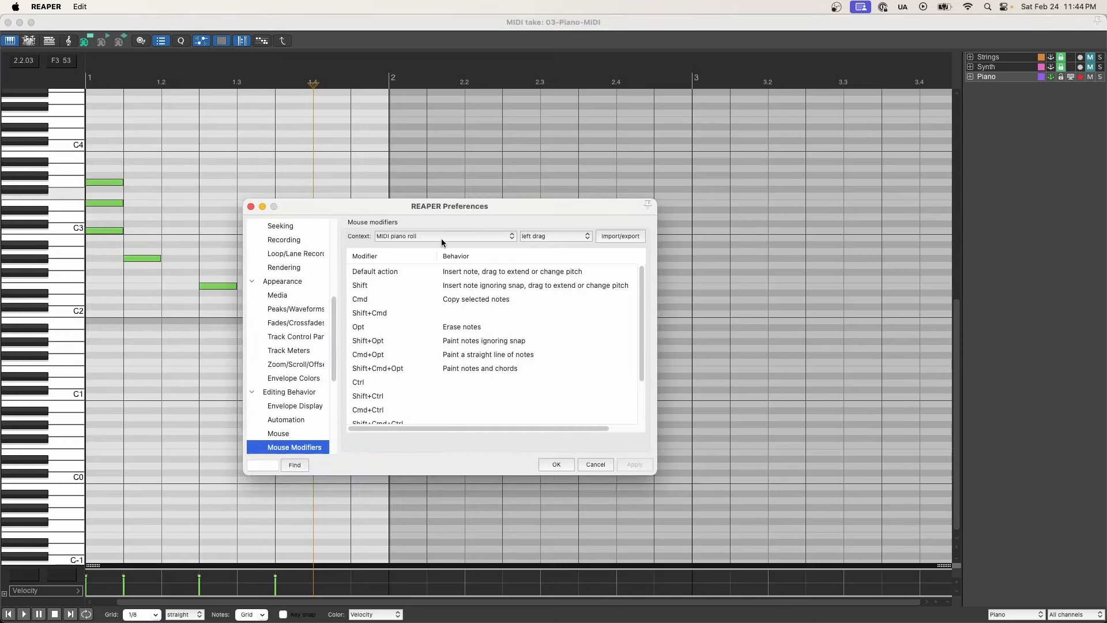
{"action": "left_click", "coordinate": [558, 237]}
{"action": "left_click", "coordinate": [558, 237]}
{"action": "double_click", "coordinate": [503, 272]}
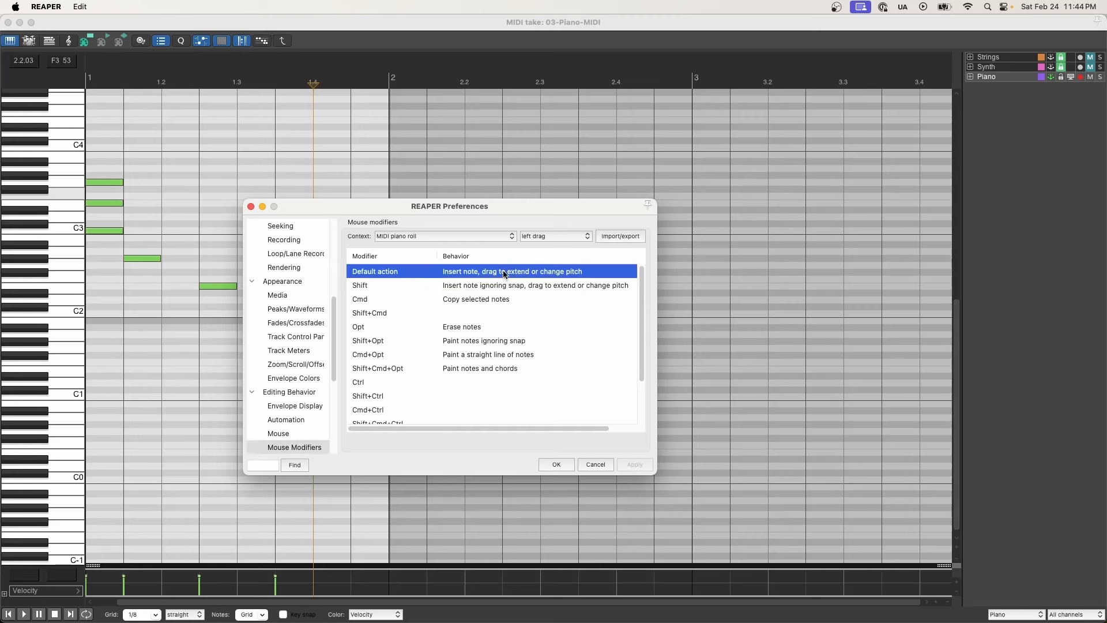
{"action": "mouse_move", "coordinate": [526, 315]}
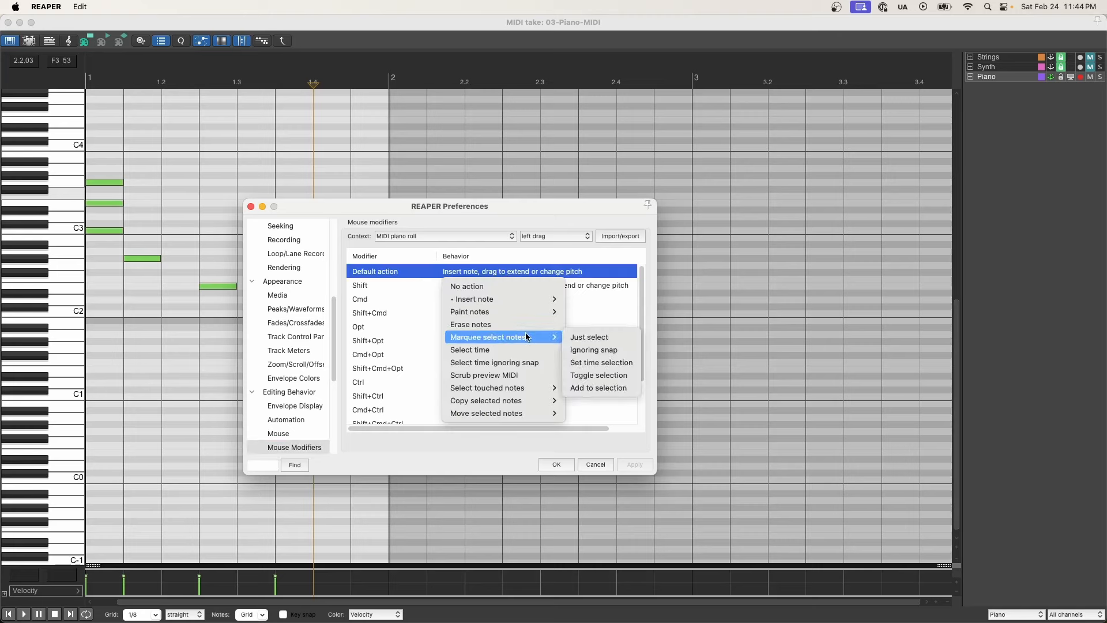
{"action": "left_click", "coordinate": [624, 352]}
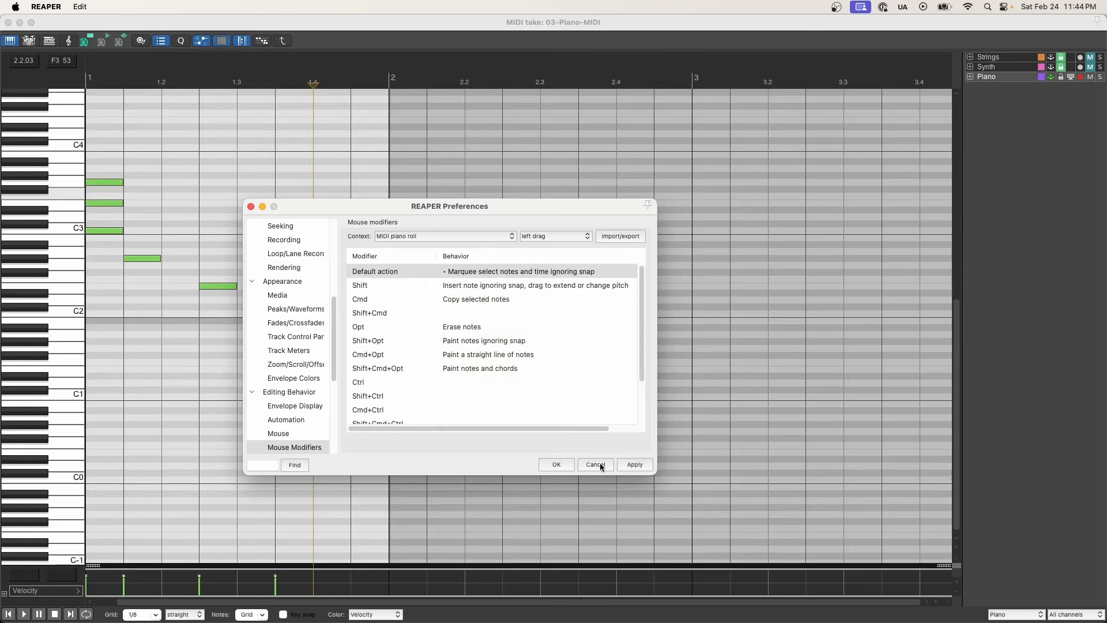
{"action": "left_click", "coordinate": [555, 464]}
Step: Try the new marquee selection with several differently sized boxes over the notes and time range of measure 1, and deselect the notes
{"action": "left_click_drag", "start_coordinate": [105, 144], "coordinate": [360, 341]}
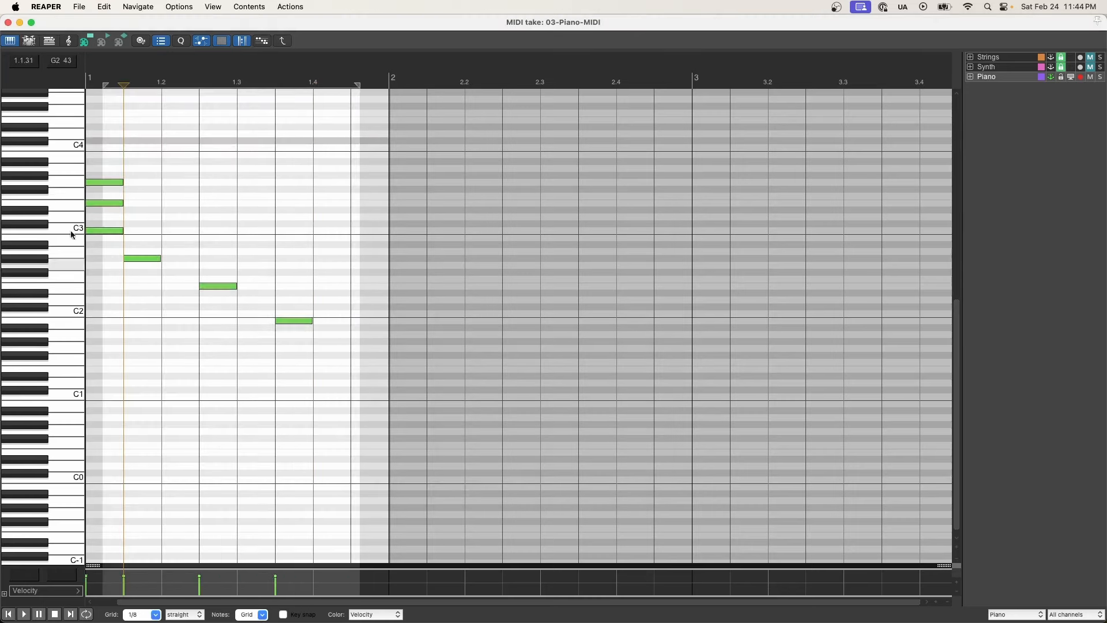
{"action": "left_click_drag", "start_coordinate": [94, 155], "coordinate": [350, 327]}
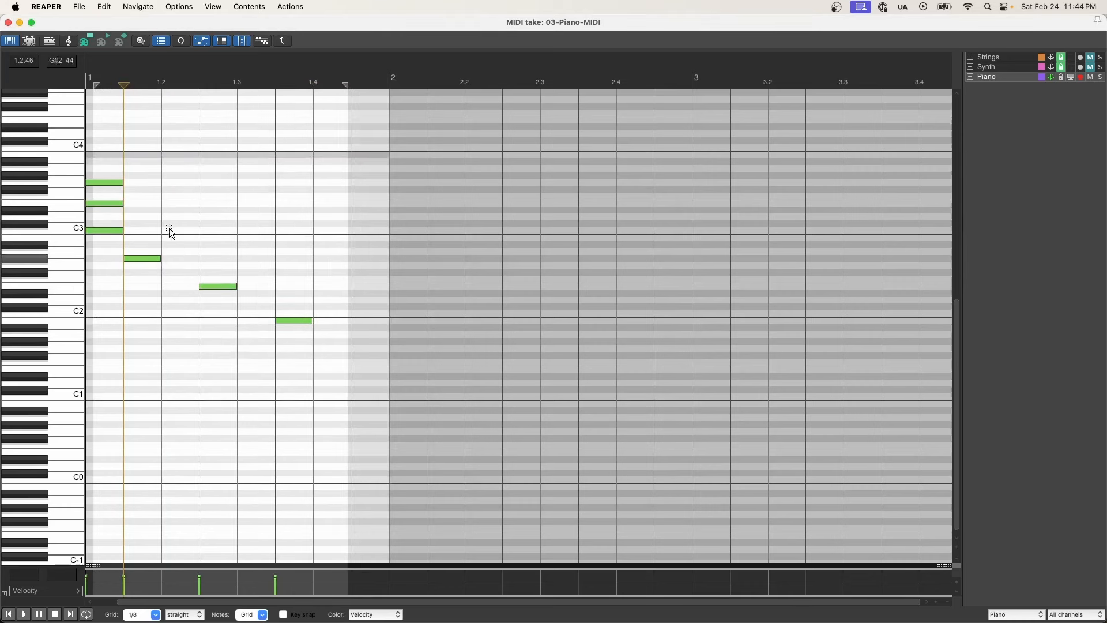
{"action": "left_click_drag", "start_coordinate": [104, 169], "coordinate": [338, 313]}
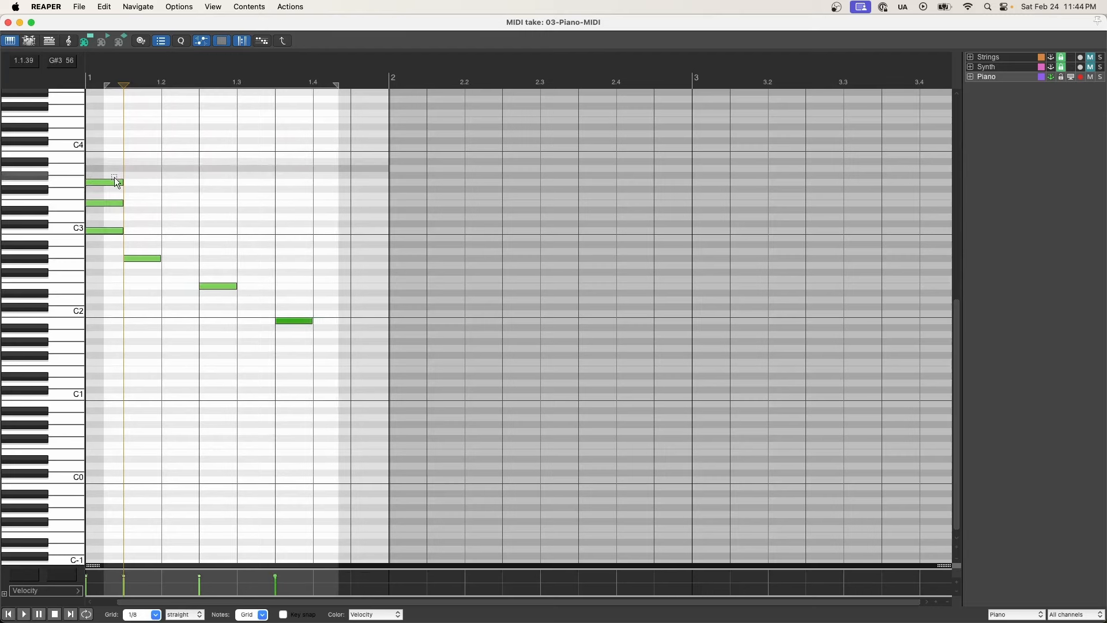
{"action": "left_click_drag", "start_coordinate": [116, 168], "coordinate": [296, 323]}
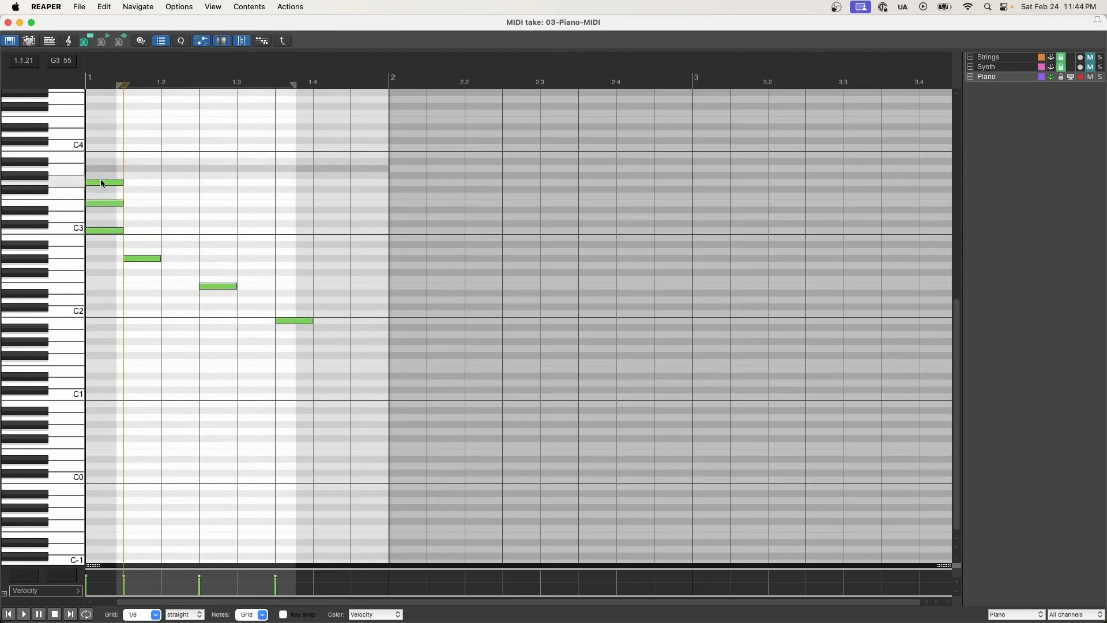
{"action": "mouse_move", "coordinate": [102, 184]}
{"action": "left_mouse_down"}
{"action": "mouse_move", "coordinate": [128, 181]}
{"action": "mouse_move", "coordinate": [108, 182]}
{"action": "left_mouse_up"}
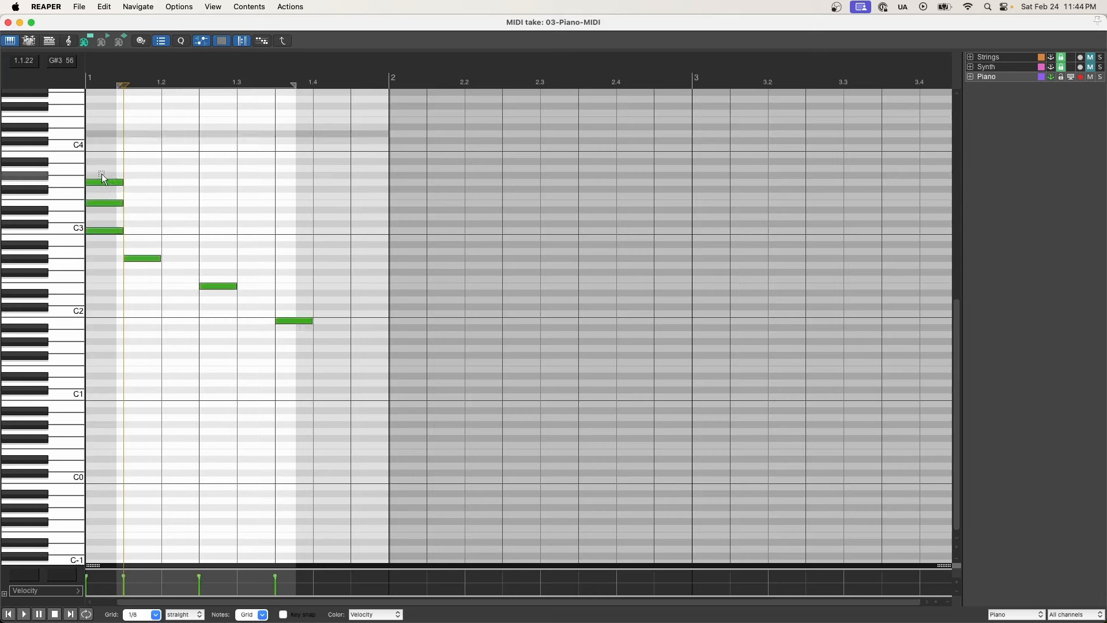
Step: Insert a 1/8 note at C4 at the start of measure 1, above the chord
{"action": "left_click", "coordinate": [111, 146]}
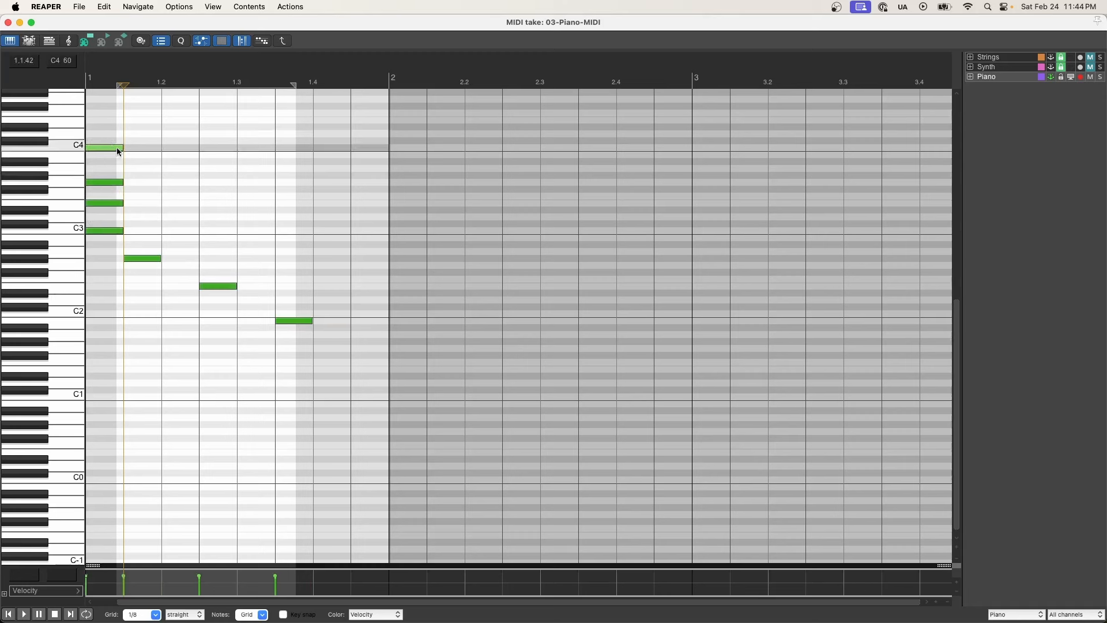
{"action": "mouse_move", "coordinate": [117, 147]}
{"action": "left_mouse_down"}
{"action": "mouse_move", "coordinate": [362, 149]}
{"action": "mouse_move", "coordinate": [122, 148]}
{"action": "left_mouse_up"}
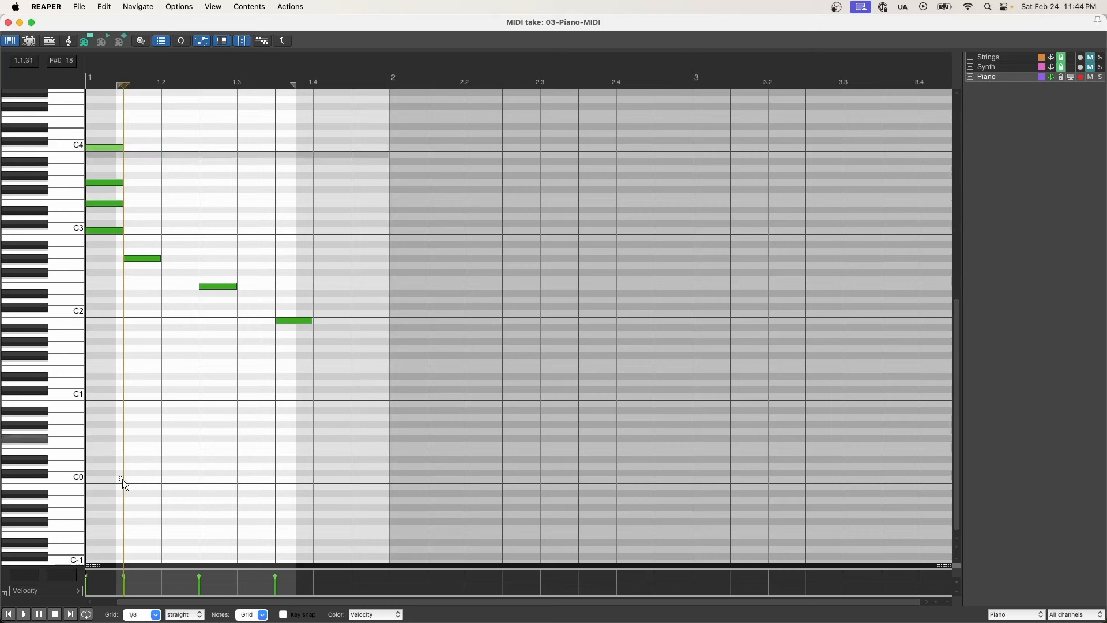
{"action": "mouse_move", "coordinate": [119, 148]}
{"action": "left_mouse_down"}
{"action": "mouse_move", "coordinate": [389, 149]}
{"action": "mouse_move", "coordinate": [120, 156]}
{"action": "left_mouse_up"}
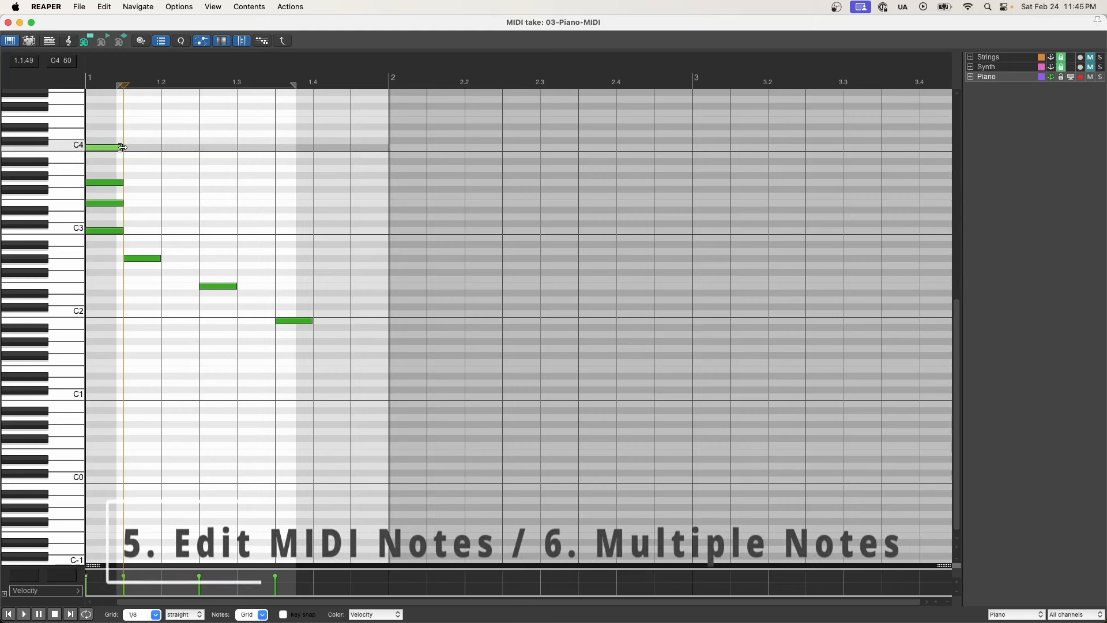
Step: Stretch the C4 note off the grid to about 1.3.85, and shorten it back to a 1/8 note
{"action": "mouse_move", "coordinate": [122, 148]}
{"action": "left_mouse_down"}
{"action": "mouse_move", "coordinate": [230, 149]}
{"action": "mouse_move", "coordinate": [98, 151]}
{"action": "mouse_move", "coordinate": [177, 154]}
{"action": "mouse_move", "coordinate": [138, 152]}
{"action": "left_mouse_up"}
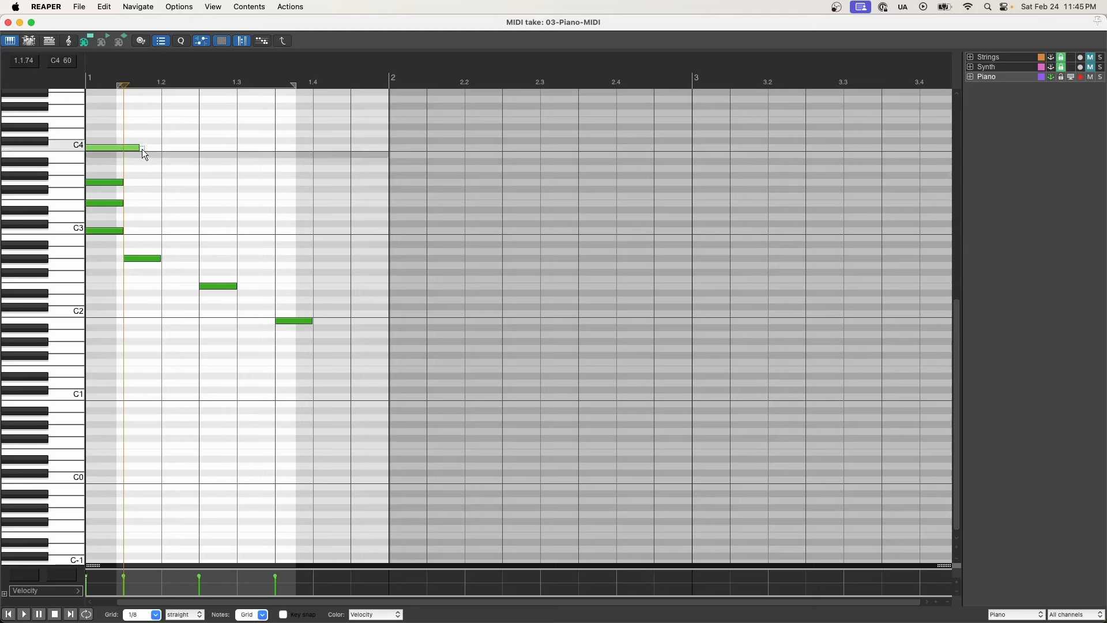
{"action": "left_click_drag", "start_coordinate": [139, 149], "coordinate": [301, 146]}
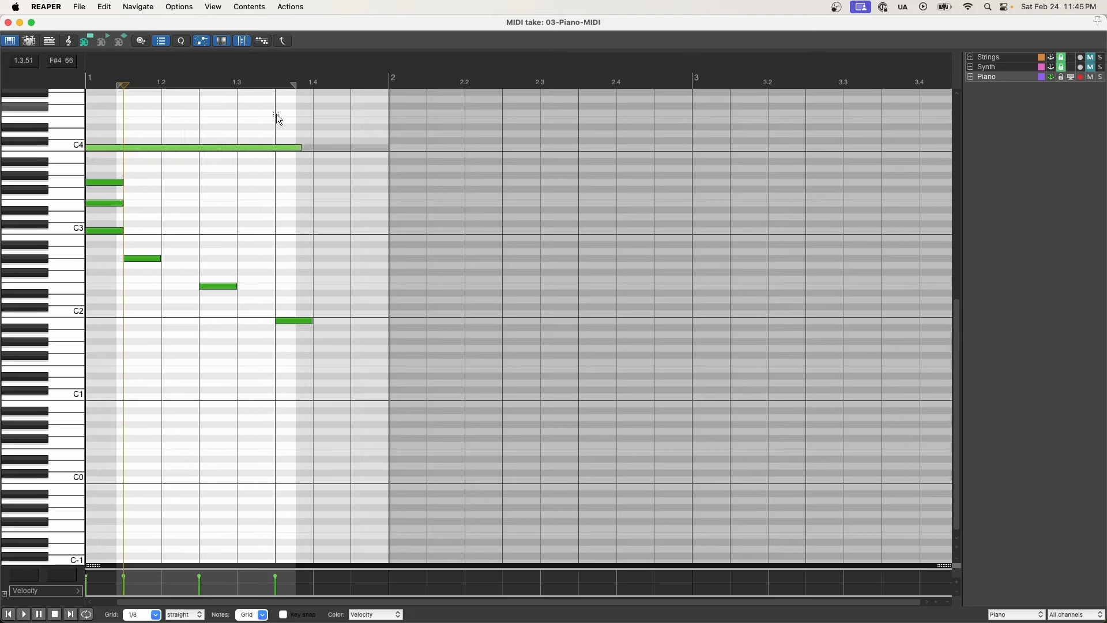
{"action": "left_click_drag", "start_coordinate": [298, 148], "coordinate": [130, 147]}
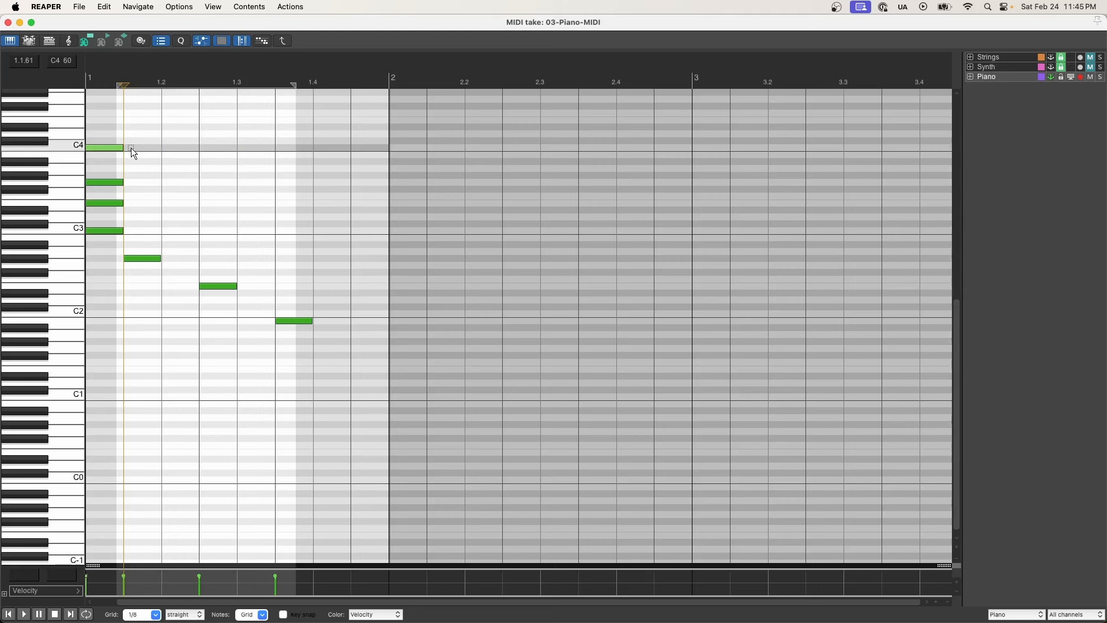
{"action": "mouse_move", "coordinate": [123, 148]}
{"action": "left_mouse_down"}
{"action": "mouse_move", "coordinate": [164, 148]}
{"action": "mouse_move", "coordinate": [105, 148]}
{"action": "mouse_move", "coordinate": [124, 148]}
{"action": "left_mouse_up"}
Step: Add a second C4 note on 1.2.50 and make both C4 notes 1/4 long
{"action": "left_click", "coordinate": [175, 149]}
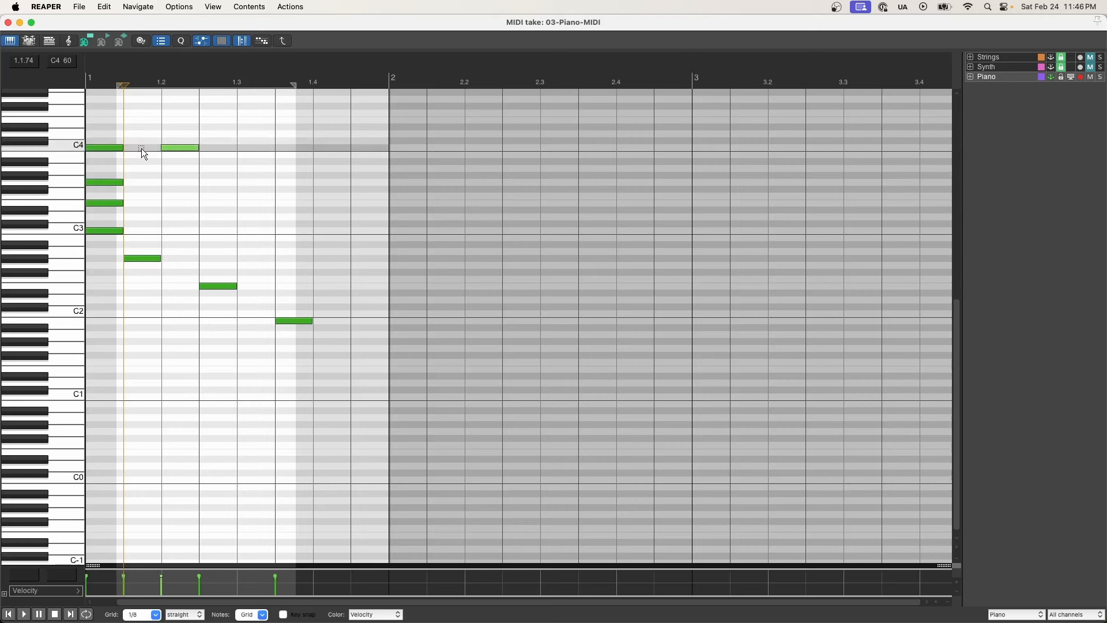
{"action": "double_click", "coordinate": [176, 147]}
{"action": "left_click_drag", "start_coordinate": [123, 148], "coordinate": [237, 154]}
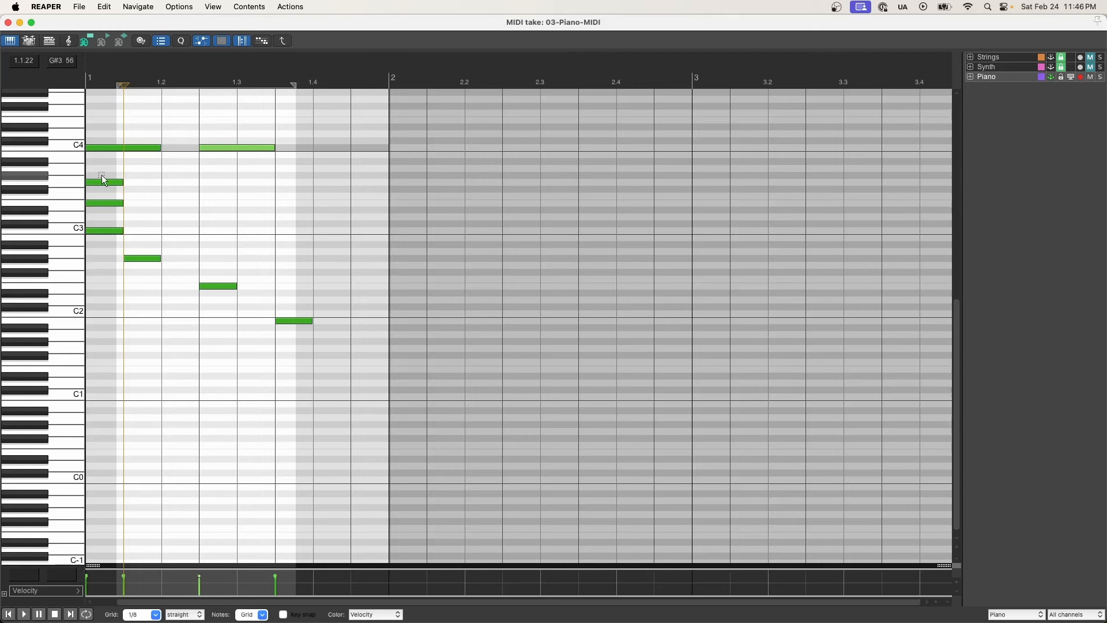
Step: Copy the C3, E3 and G3 chord to 1.3.50 one semitone lower, as B2, D#3 and F#3, and deselect it
{"action": "left_click_drag", "start_coordinate": [99, 164], "coordinate": [109, 268]}
{"action": "left_click_drag", "start_coordinate": [112, 183], "coordinate": [281, 189]}
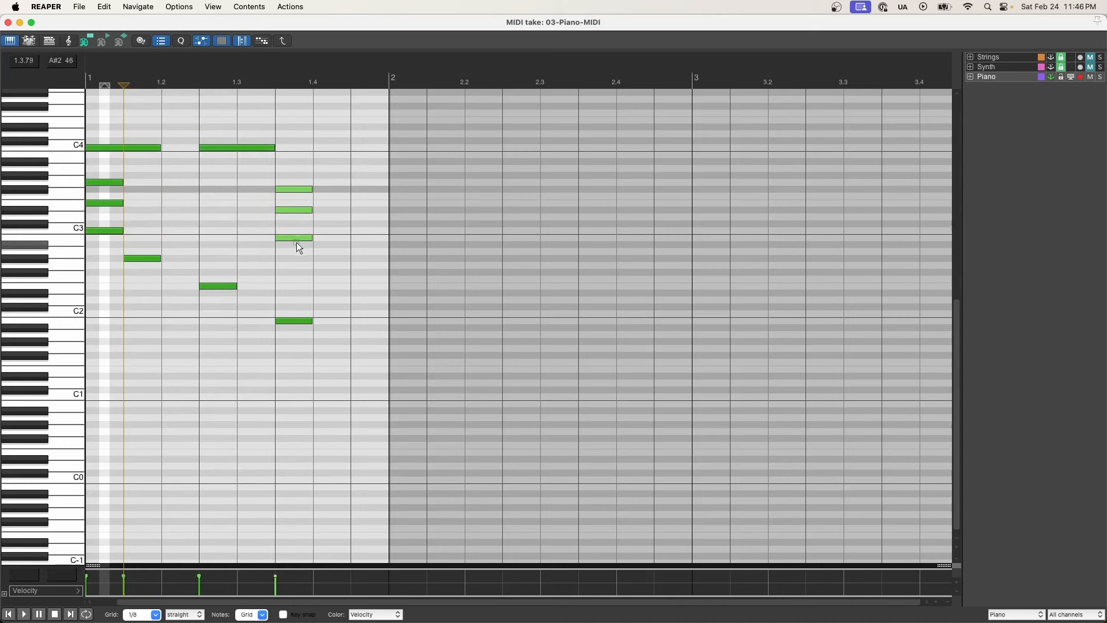
{"action": "left_click", "coordinate": [299, 259]}
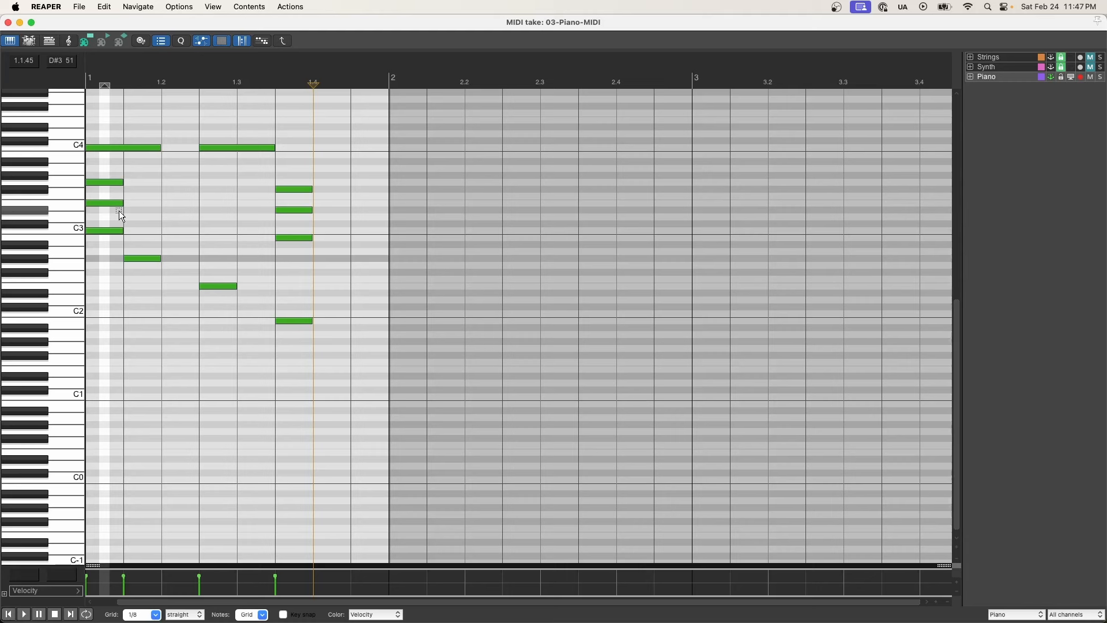
Step: Put the edit cursor at the start of measure 1 and briefly uncover the arrange view behind the MIDI editor
{"action": "key", "text": "super+a"}
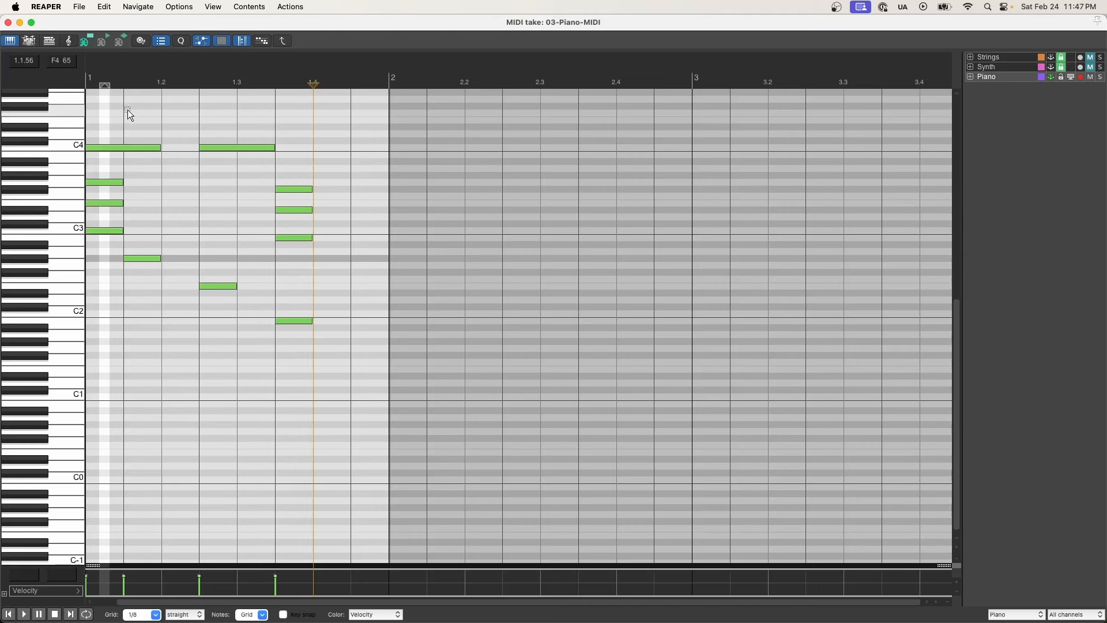
{"action": "left_click", "coordinate": [87, 118]}
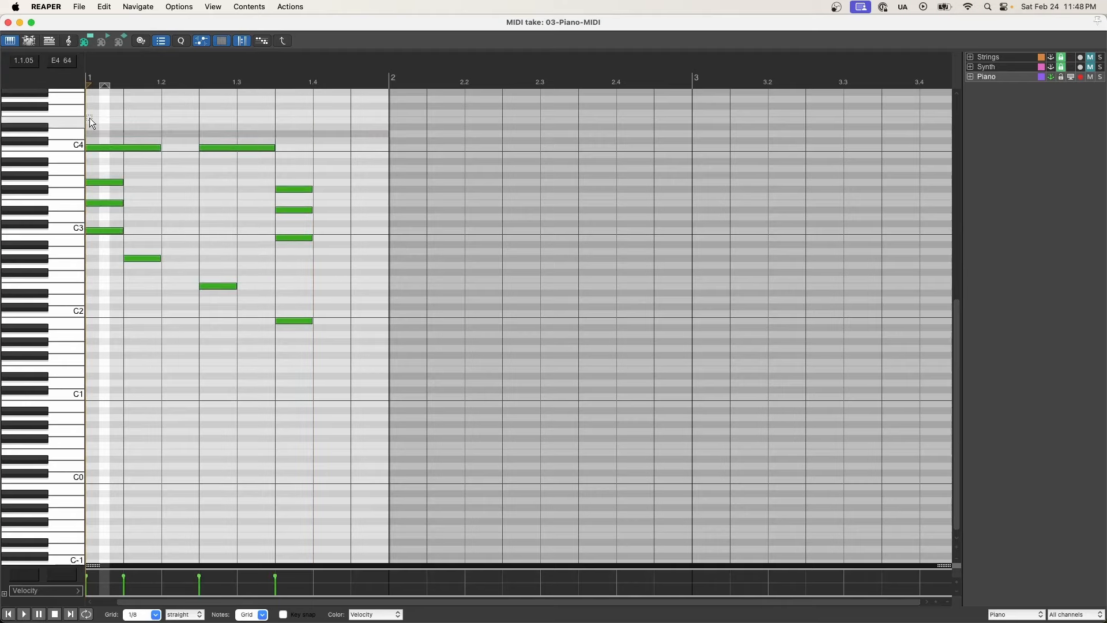
{"action": "left_click_drag", "start_coordinate": [249, 18], "coordinate": [235, 219]}
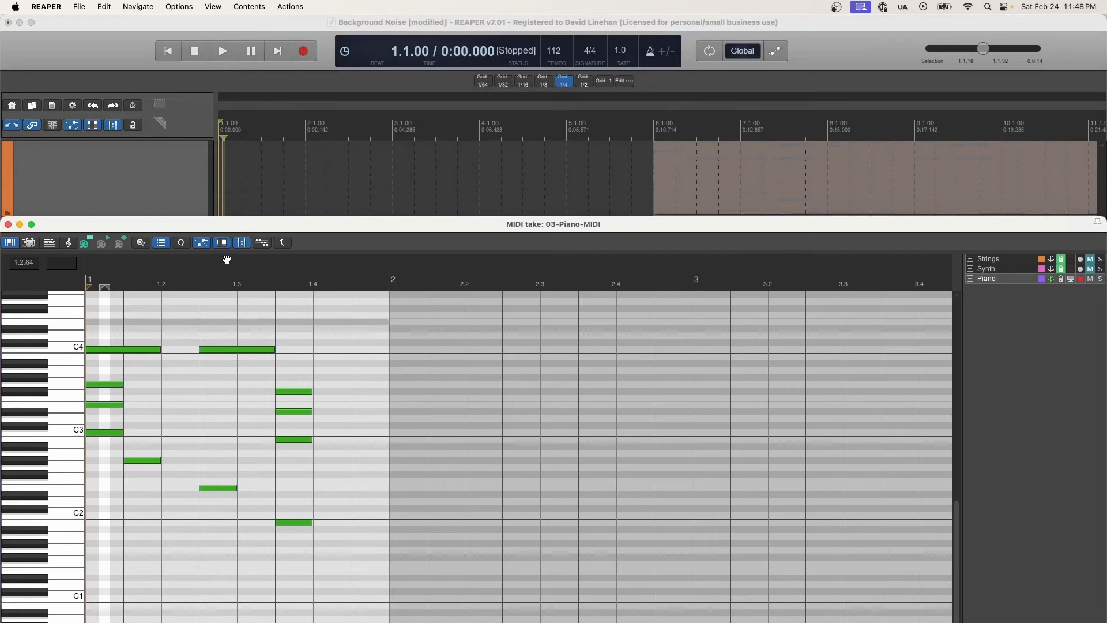
{"action": "left_click_drag", "start_coordinate": [296, 220], "coordinate": [293, 18]}
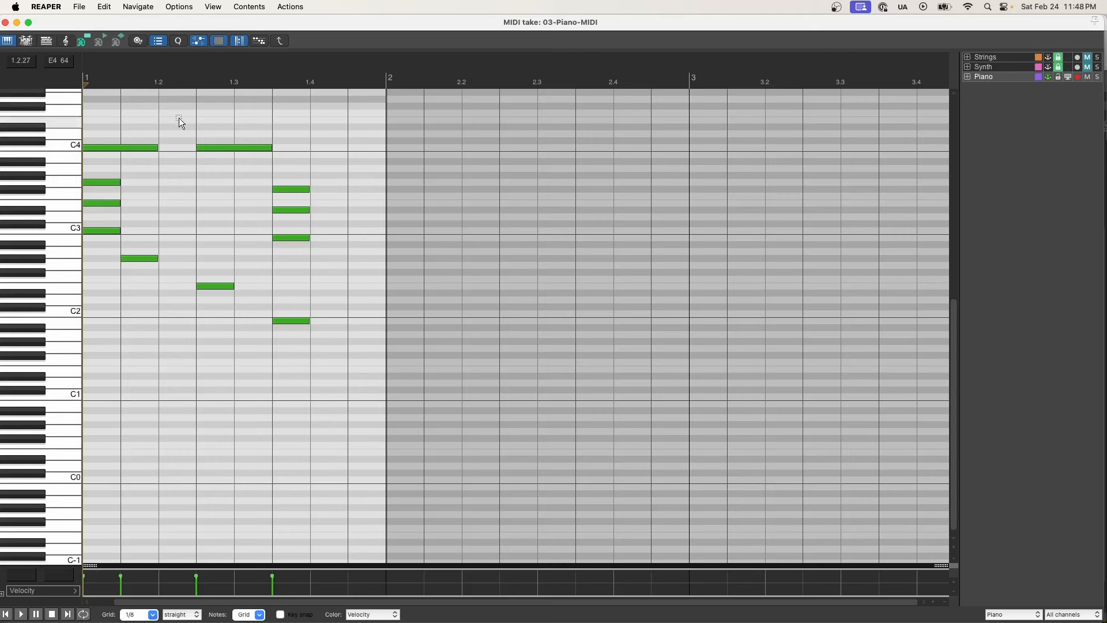
{"action": "mouse_move", "coordinate": [86, 86]}
{"action": "left_mouse_down"}
{"action": "mouse_move", "coordinate": [131, 84]}
{"action": "mouse_move", "coordinate": [84, 84]}
{"action": "left_mouse_up"}
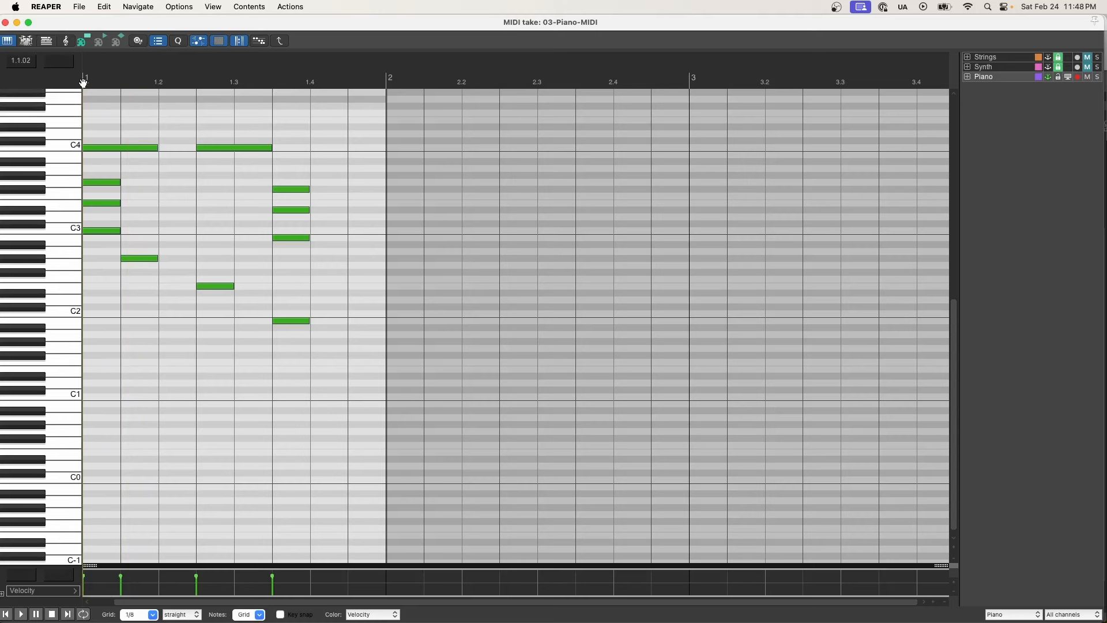
Step: Delete both 1/4 notes at C4, and raise the B2 note of the chord on 1.3.50 to C3
{"action": "left_click", "coordinate": [109, 149]}
{"action": "key", "text": "Delete"}
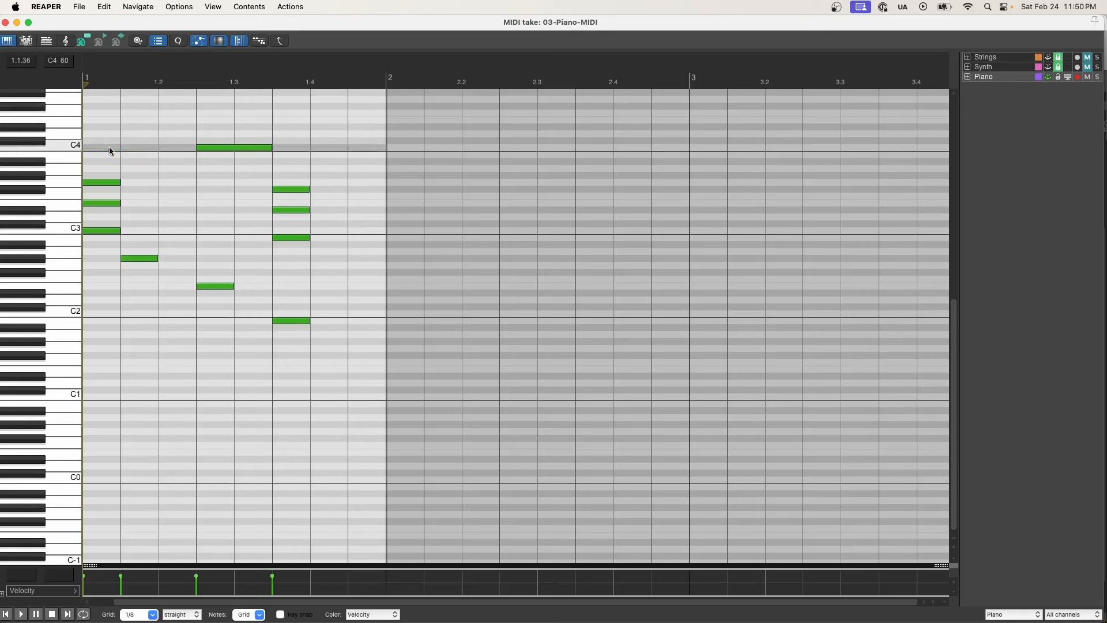
{"action": "left_click", "coordinate": [229, 149]}
{"action": "key", "text": "Delete"}
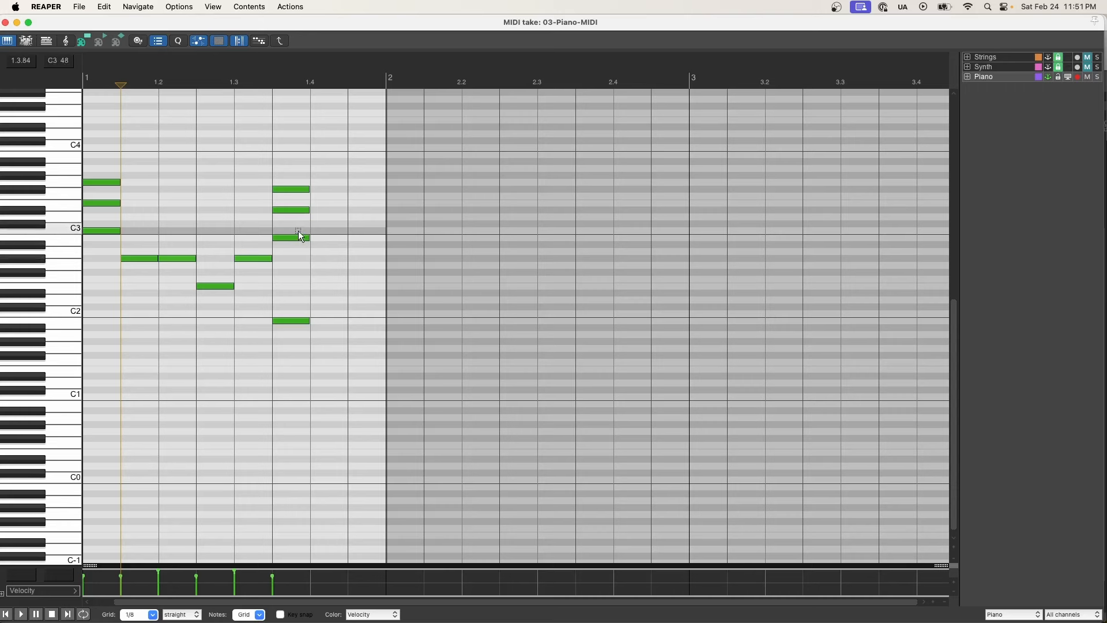
{"action": "left_click_drag", "start_coordinate": [299, 238], "coordinate": [298, 232]}
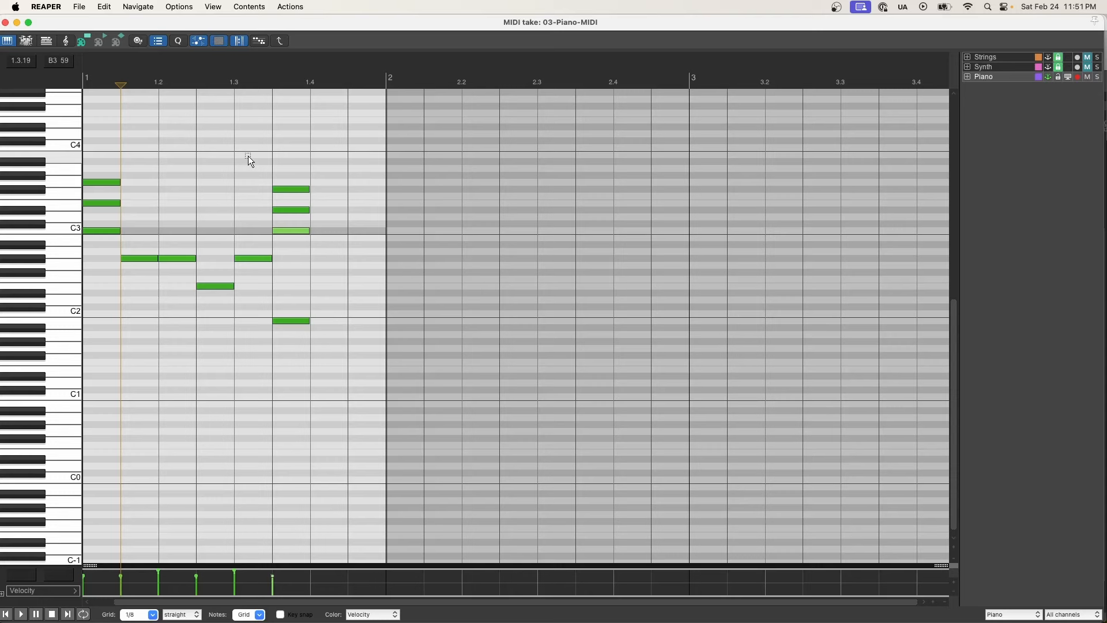
Step: Draw a long D#1 note from 1.1.50 to beat 1.3, below the existing notes
{"action": "scroll", "coordinate": [234, 166], "scroll_direction": "up", "scroll_amount": 5}
{"action": "scroll", "coordinate": [366, 173], "scroll_direction": "left", "scroll_amount": 5}
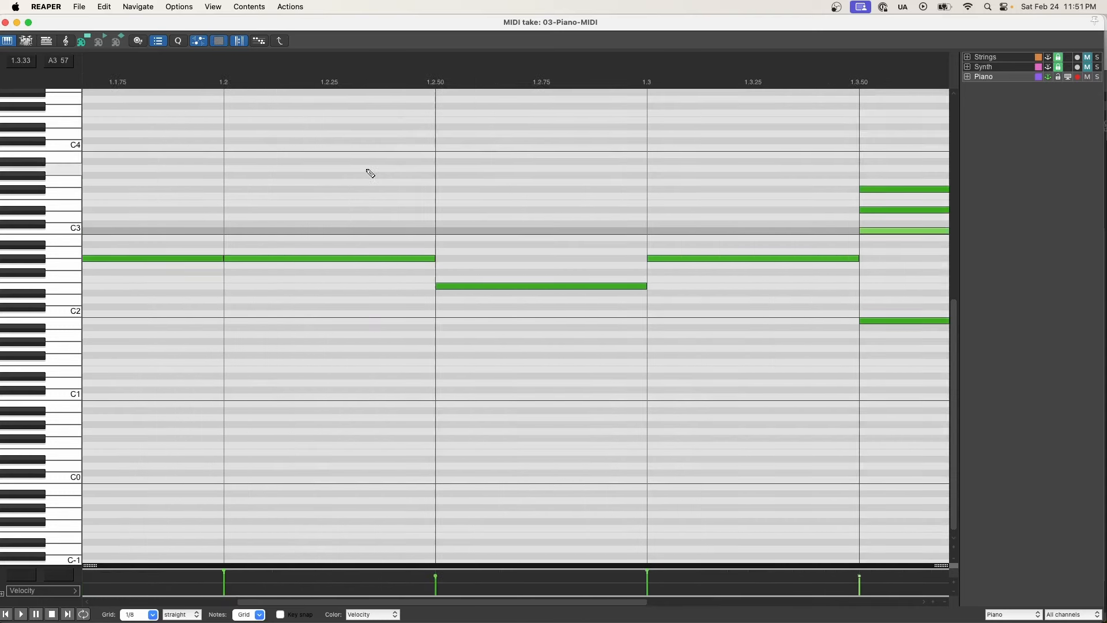
{"action": "scroll", "coordinate": [370, 173], "scroll_direction": "left", "scroll_amount": 4}
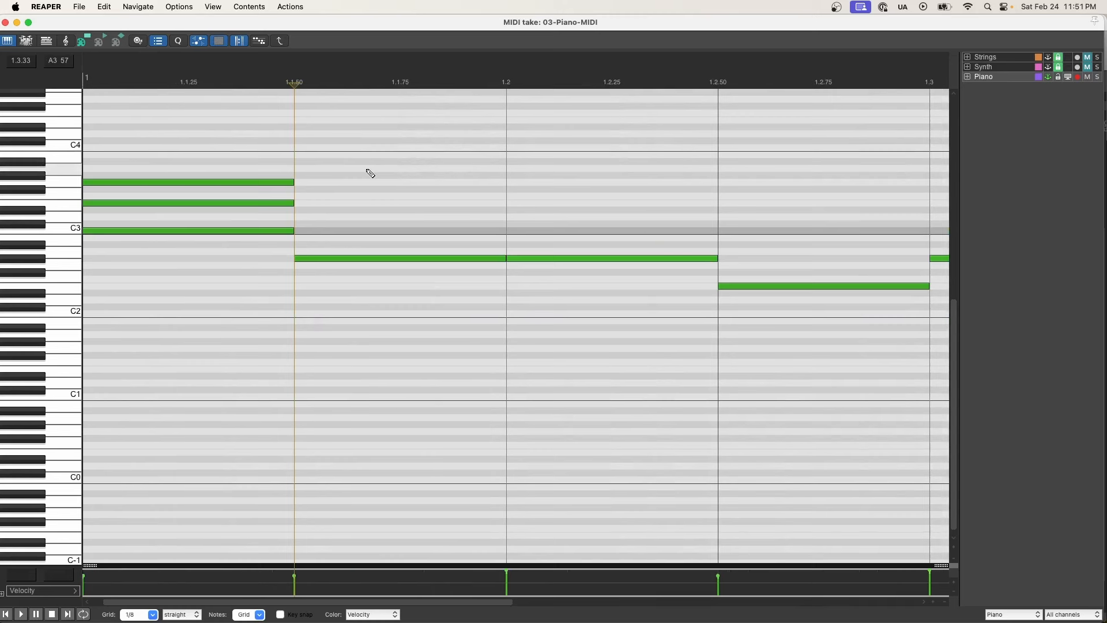
{"action": "left_click", "coordinate": [518, 136]}
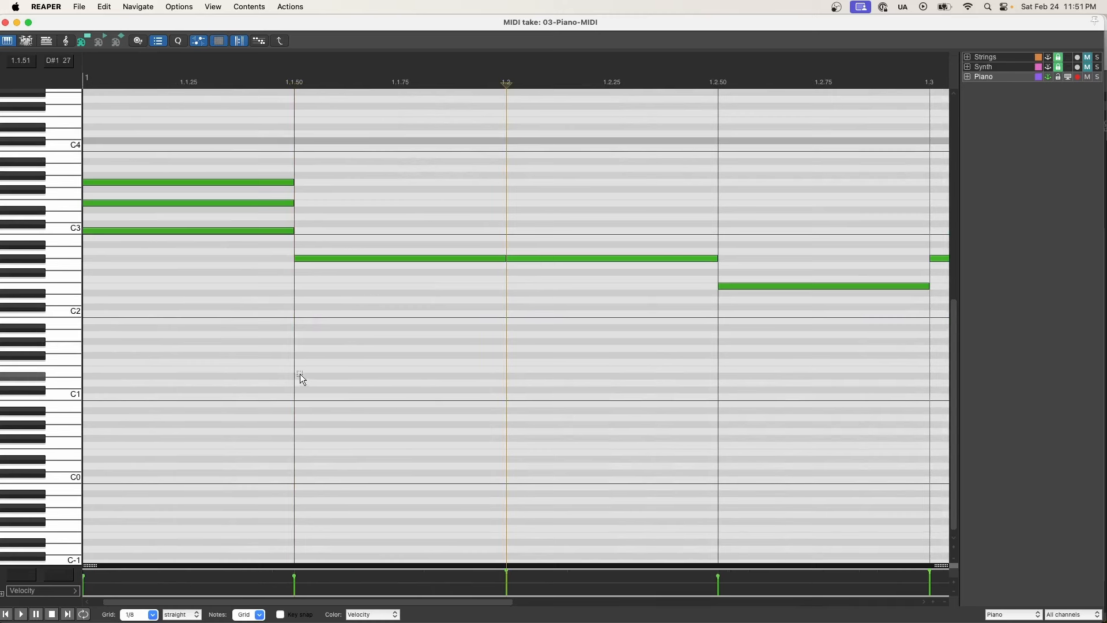
{"action": "left_click_drag", "start_coordinate": [301, 375], "coordinate": [910, 364]}
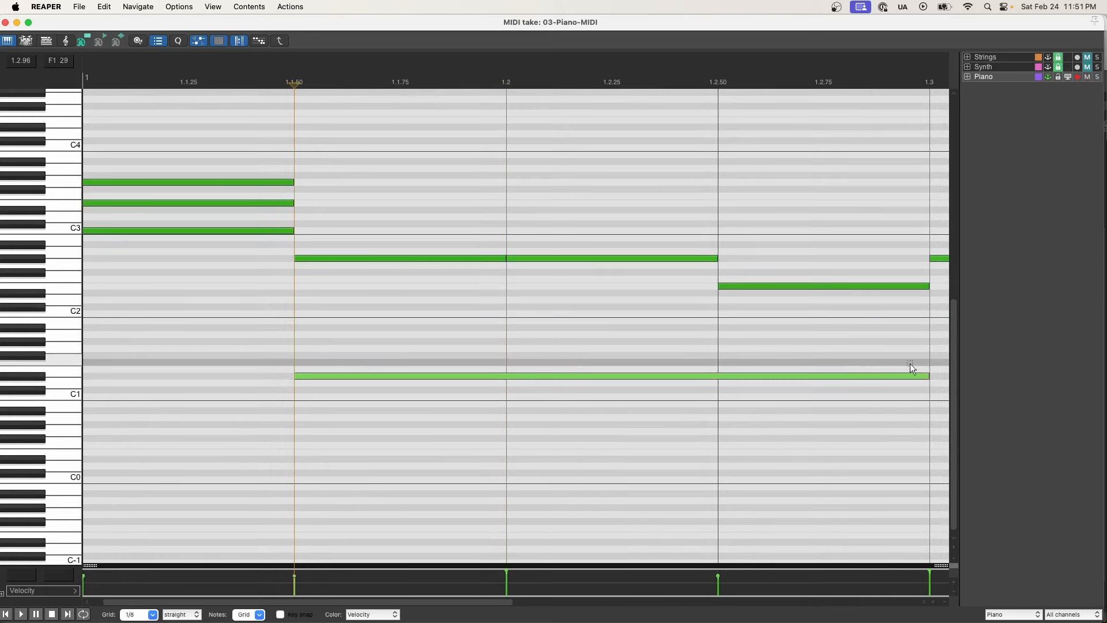
Step: Split the long D#1 note at beat 1.2, and select each of the two pieces in turn
{"action": "left_click", "coordinate": [507, 362]}
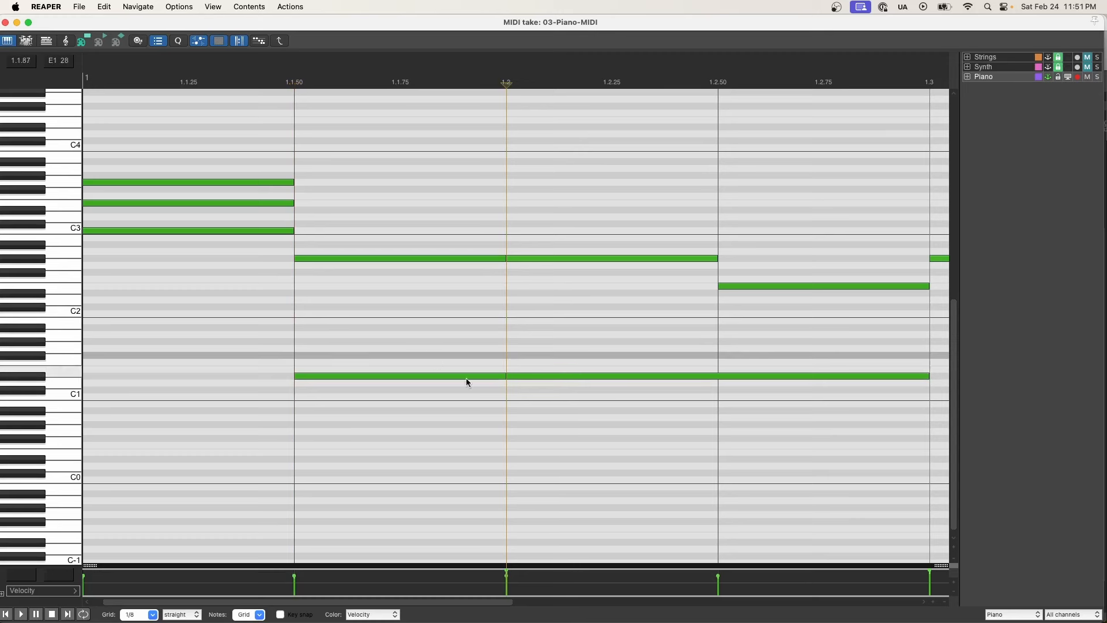
{"action": "left_click", "coordinate": [663, 348]}
{"action": "left_click", "coordinate": [478, 375]}
{"action": "left_click", "coordinate": [576, 376]}
{"action": "left_click", "coordinate": [496, 377]}
{"action": "left_click", "coordinate": [554, 376]}
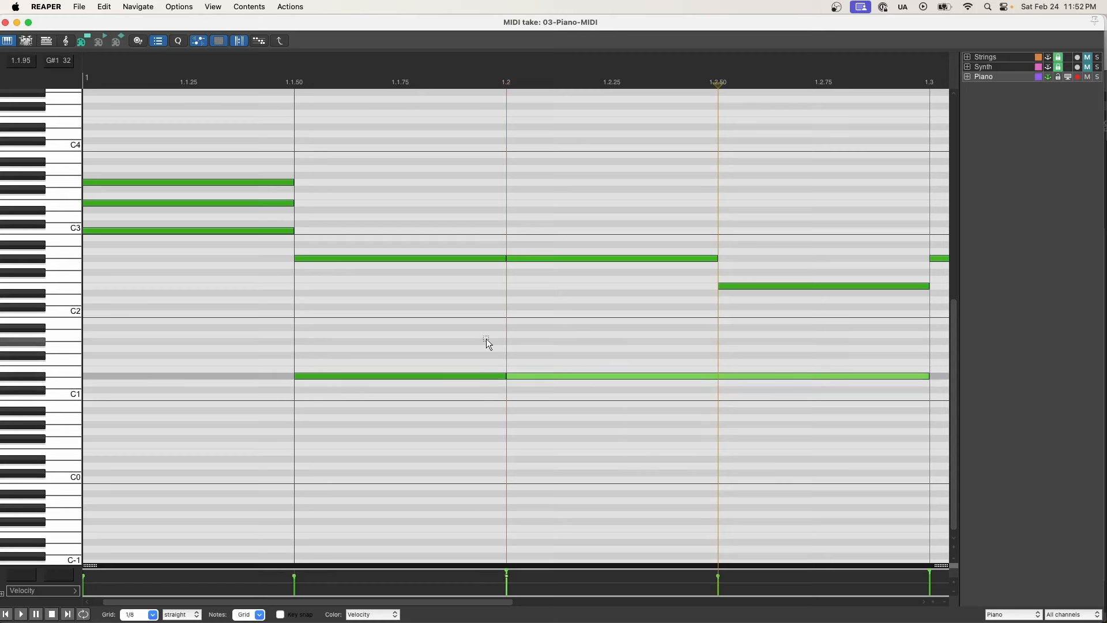
Step: Delete the D#1 note that starts at beat 1.2, and undo the deletion
{"action": "scroll", "coordinate": [487, 338], "scroll_direction": "down", "scroll_amount": 4}
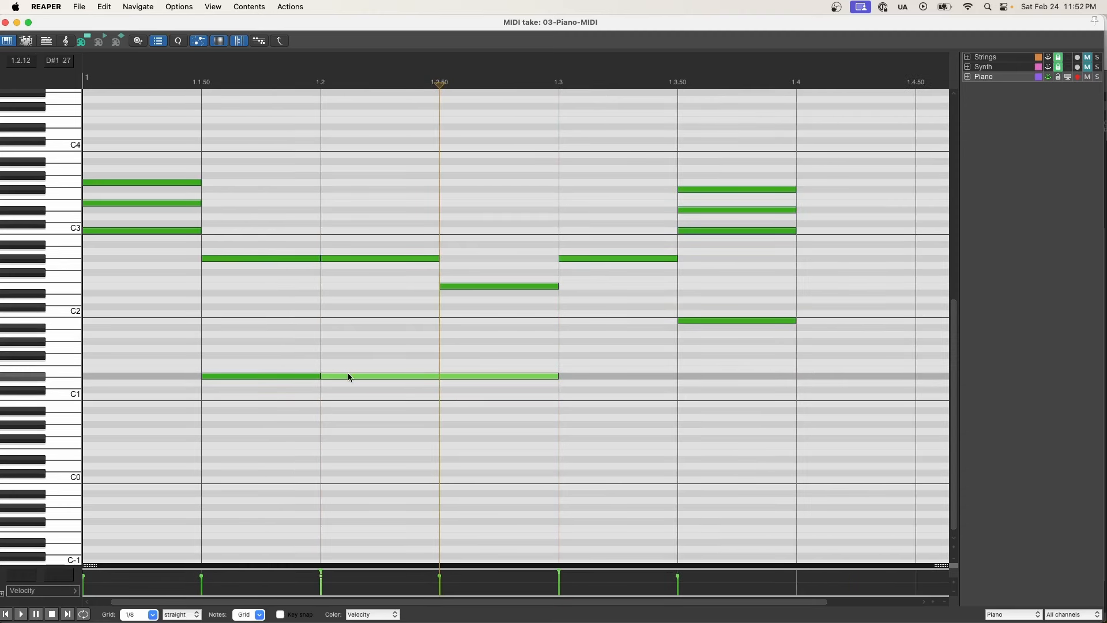
{"action": "key", "text": "Delete"}
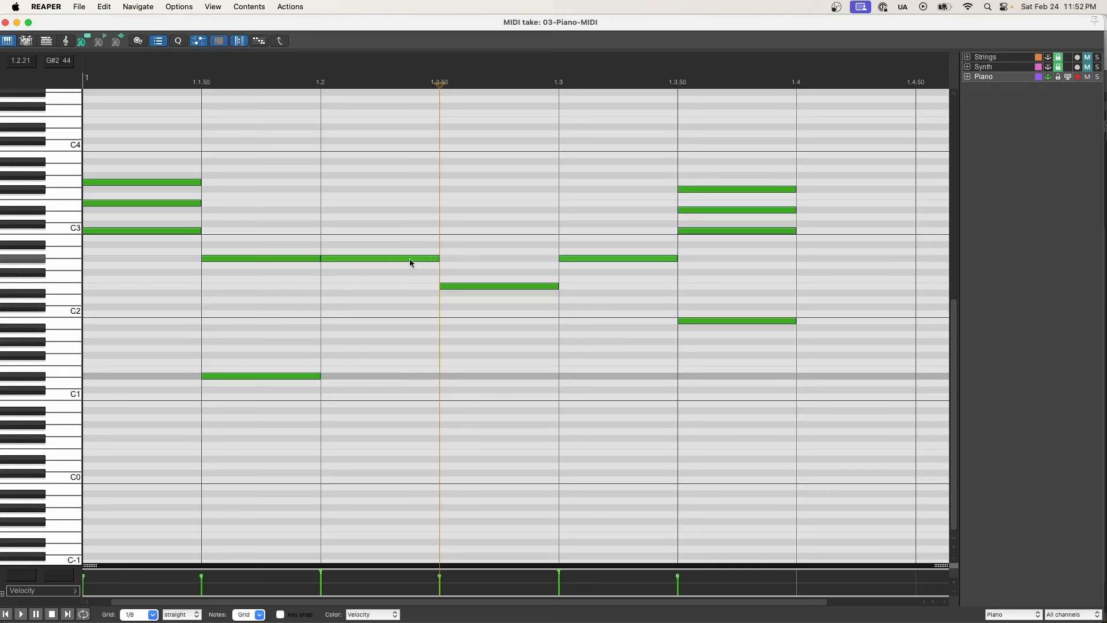
{"action": "key", "text": "super+z"}
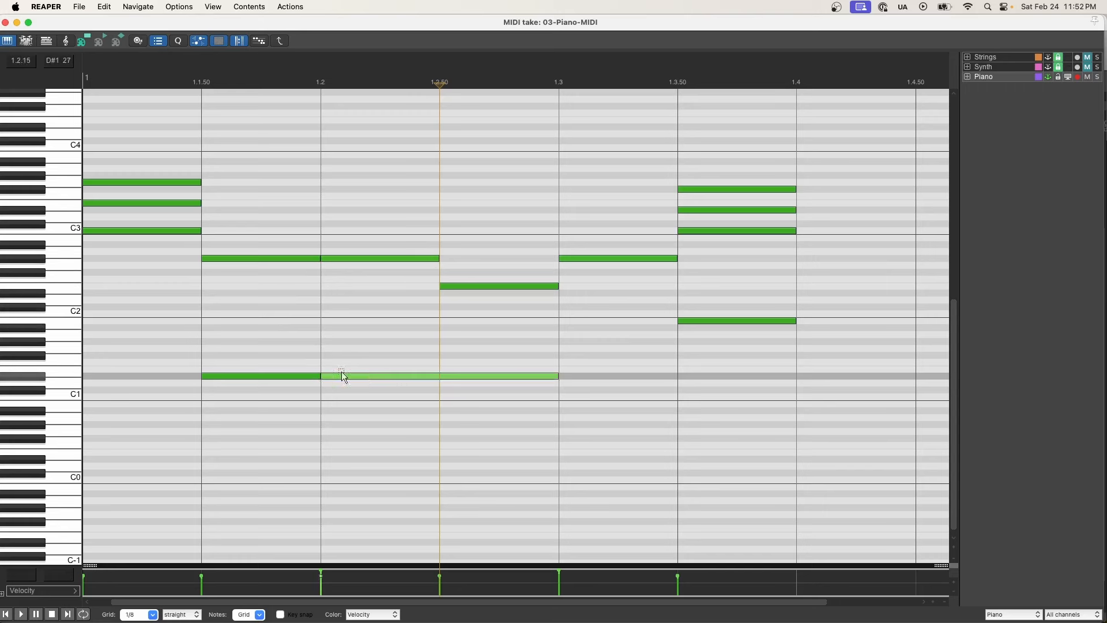
Step: Move the D#1 note at beat 1.2 to 1.2.50, split it at beat 1.3, and move its second half to 1.3.50
{"action": "left_click_drag", "start_coordinate": [351, 375], "coordinate": [467, 375]}
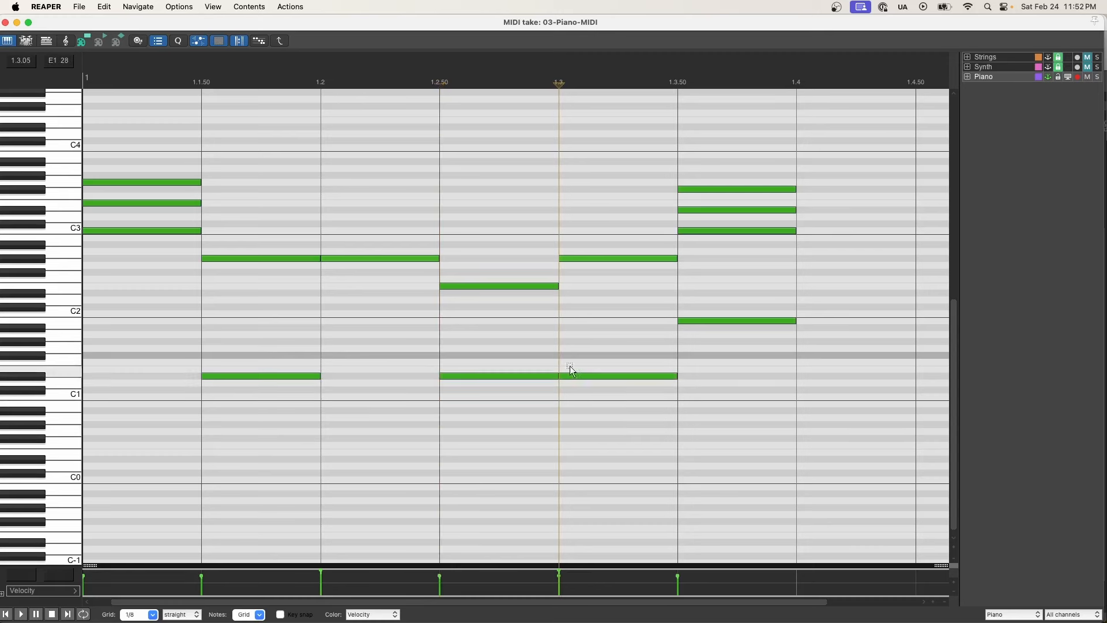
{"action": "key", "text": "s"}
{"action": "left_click_drag", "start_coordinate": [598, 376], "coordinate": [694, 377]}
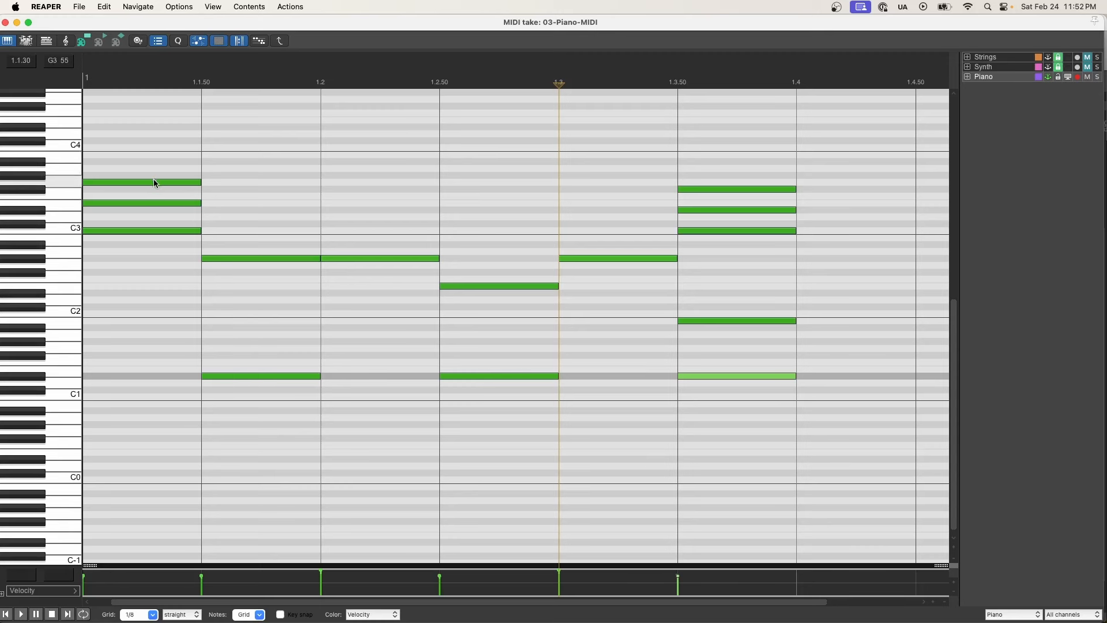
Step: Raise the top note of the first chord from G3 to B3, and move it to 1.1.50
{"action": "left_click_drag", "start_coordinate": [154, 181], "coordinate": [178, 158]}
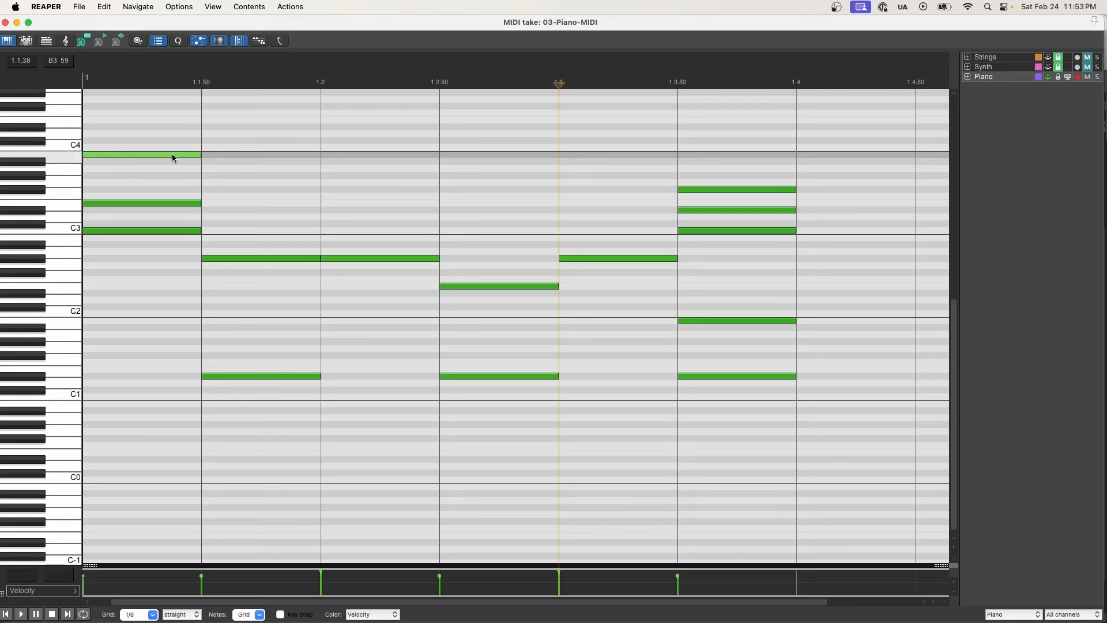
{"action": "left_click_drag", "start_coordinate": [172, 153], "coordinate": [262, 153]}
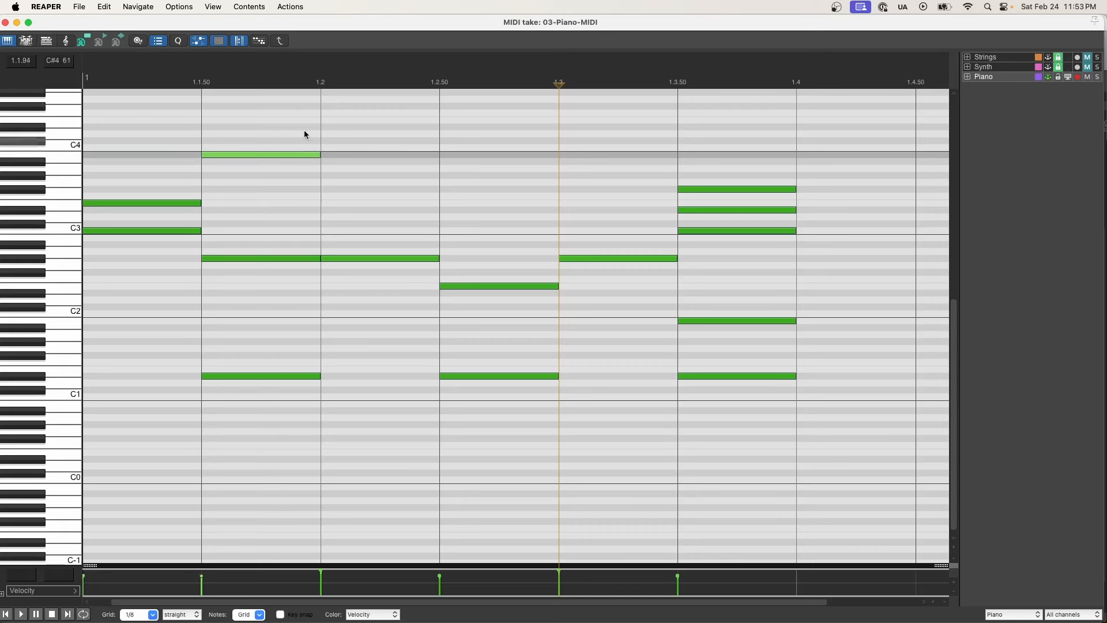
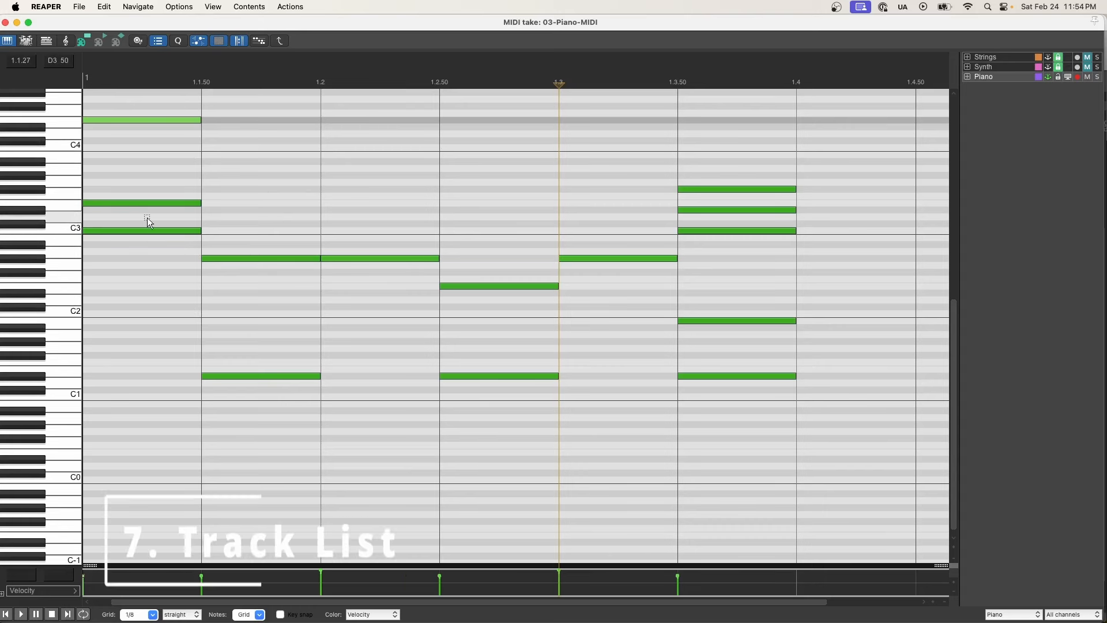
Step: Hide the MIDI editor's track list and show it again
{"action": "left_click", "coordinate": [159, 41]}
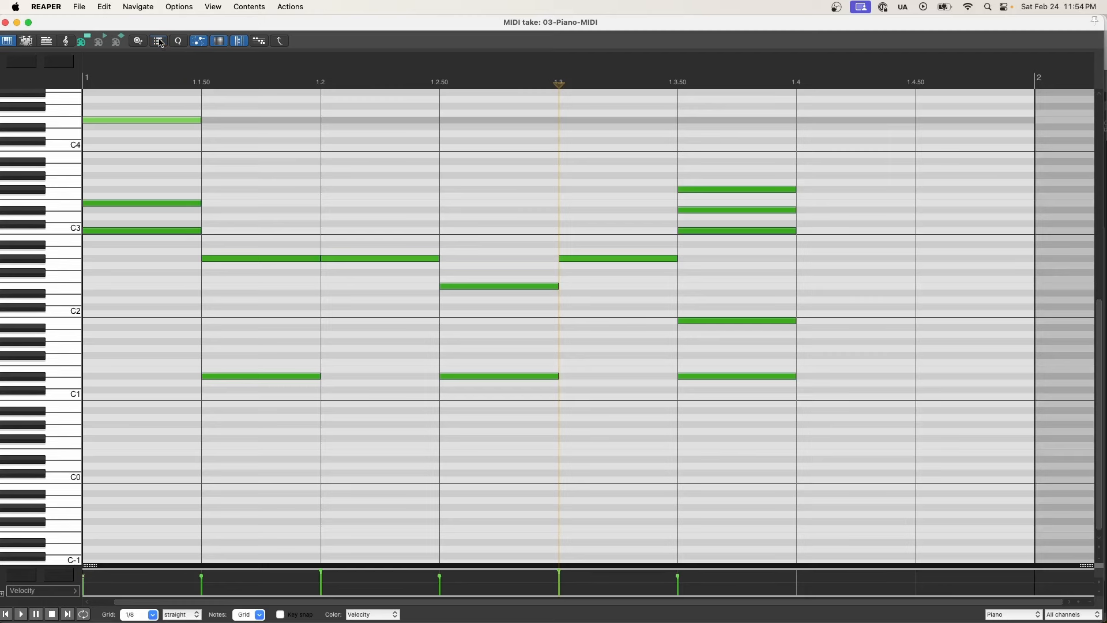
{"action": "left_click", "coordinate": [158, 41]}
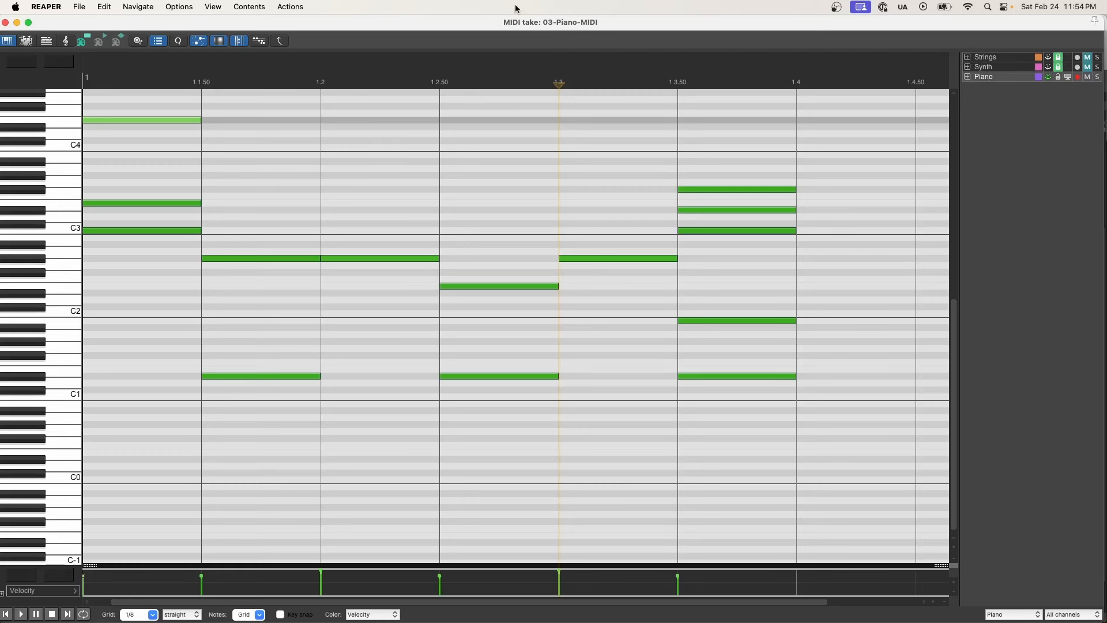
Step: Uncover the main window's track controls and toggle the Synth and Strings mutes, ending with both tracks muted
{"action": "mouse_move", "coordinate": [29, 24]}
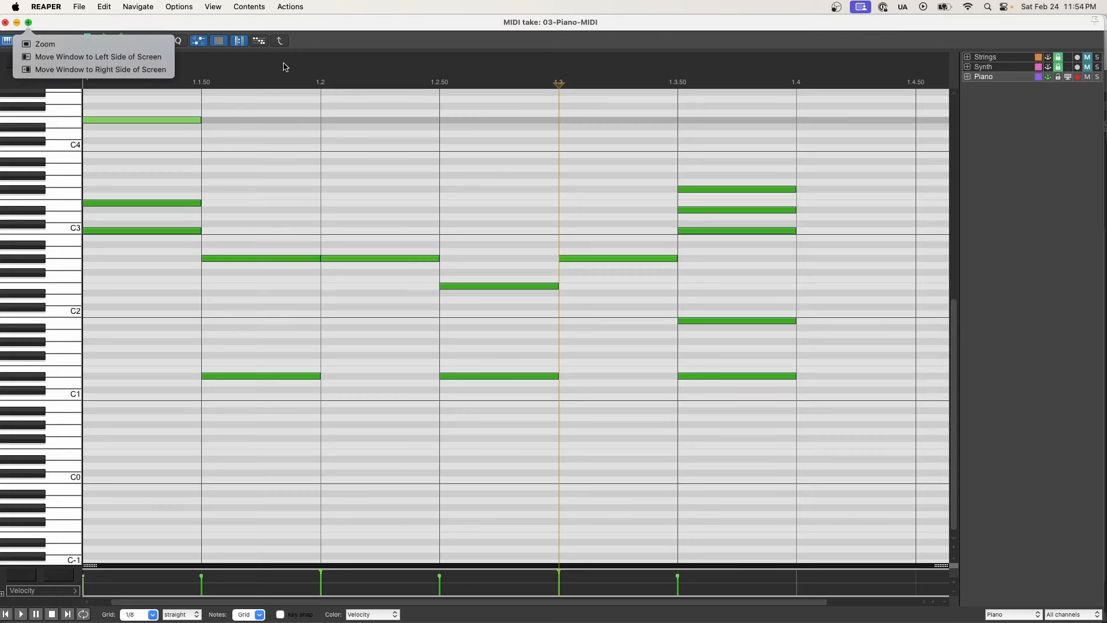
{"action": "left_click_drag", "start_coordinate": [146, 27], "coordinate": [404, 205]}
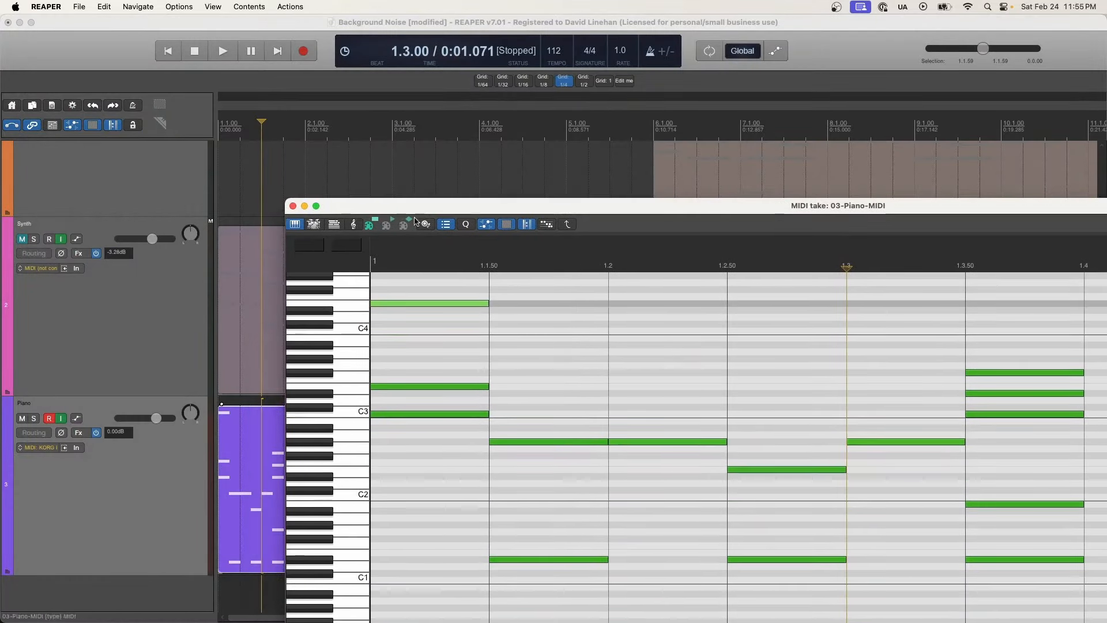
{"action": "scroll", "coordinate": [144, 324], "scroll_direction": "up", "scroll_amount": 3}
{"action": "left_click", "coordinate": [22, 342]}
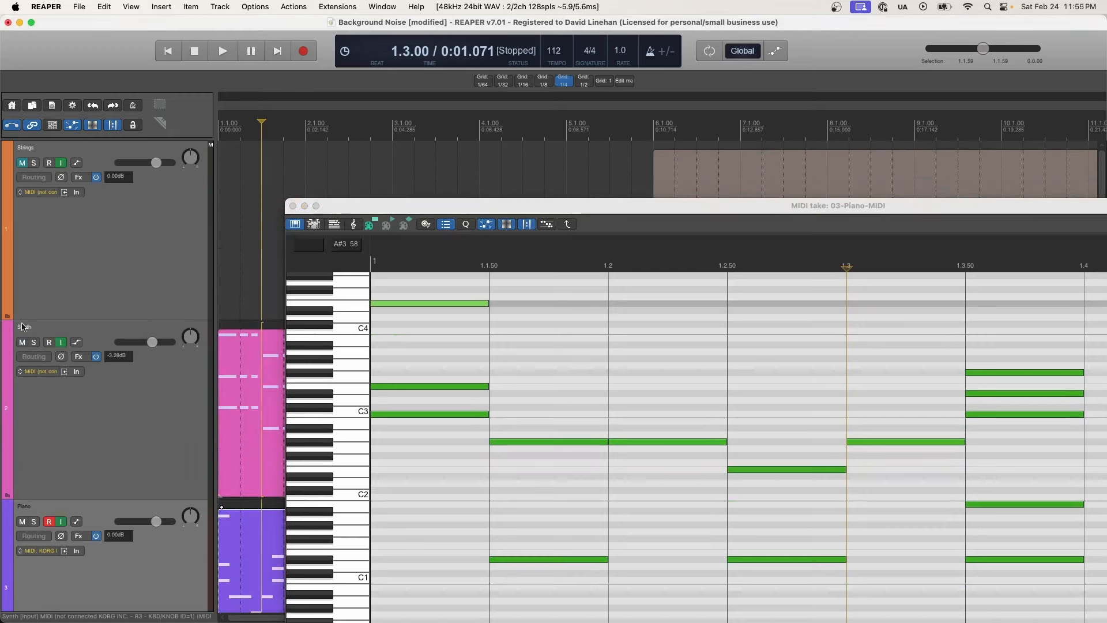
{"action": "left_click", "coordinate": [22, 163]}
{"action": "left_click", "coordinate": [22, 163]}
{"action": "left_click", "coordinate": [22, 342]}
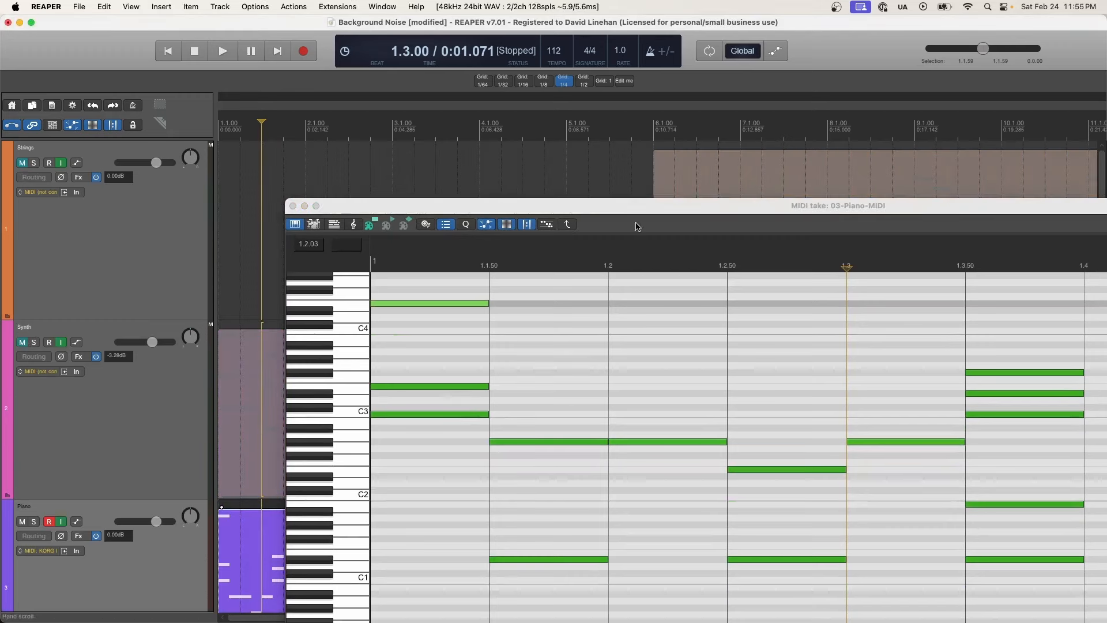
Step: Move the MIDI editor window back over the arrange view and zoom it to fill the screen
{"action": "left_click_drag", "start_coordinate": [497, 208], "coordinate": [300, 108]}
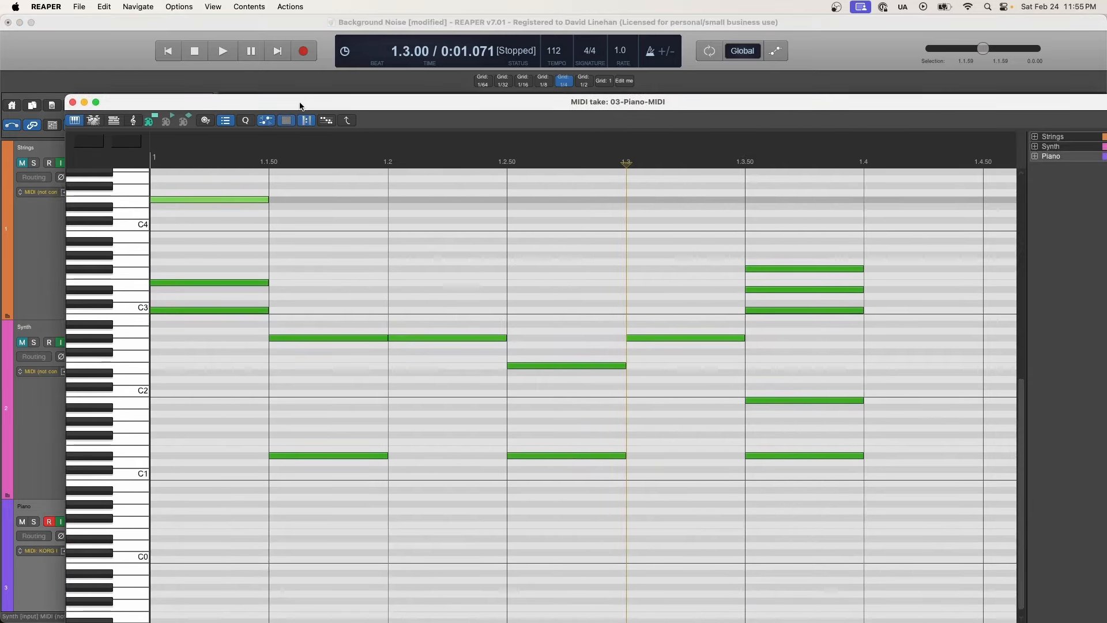
{"action": "mouse_move", "coordinate": [321, 103]}
{"action": "left_mouse_down"}
{"action": "mouse_move", "coordinate": [693, 40]}
{"action": "mouse_move", "coordinate": [903, 40]}
{"action": "mouse_move", "coordinate": [559, 163]}
{"action": "mouse_move", "coordinate": [296, 420]}
{"action": "mouse_move", "coordinate": [312, 106]}
{"action": "left_mouse_up"}
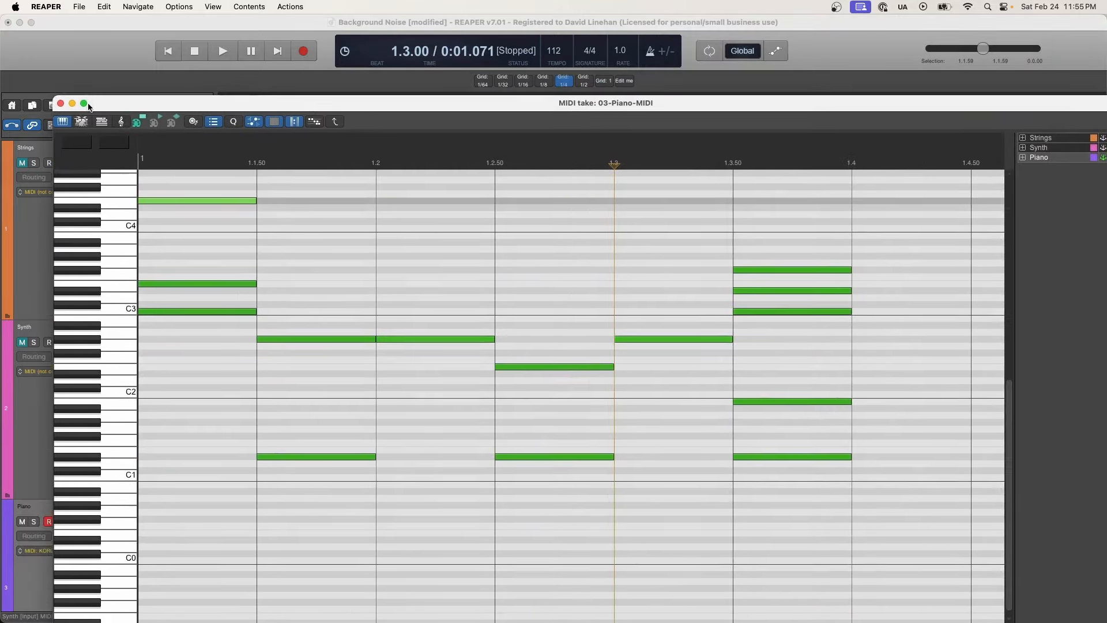
{"action": "left_click", "coordinate": [85, 105]}
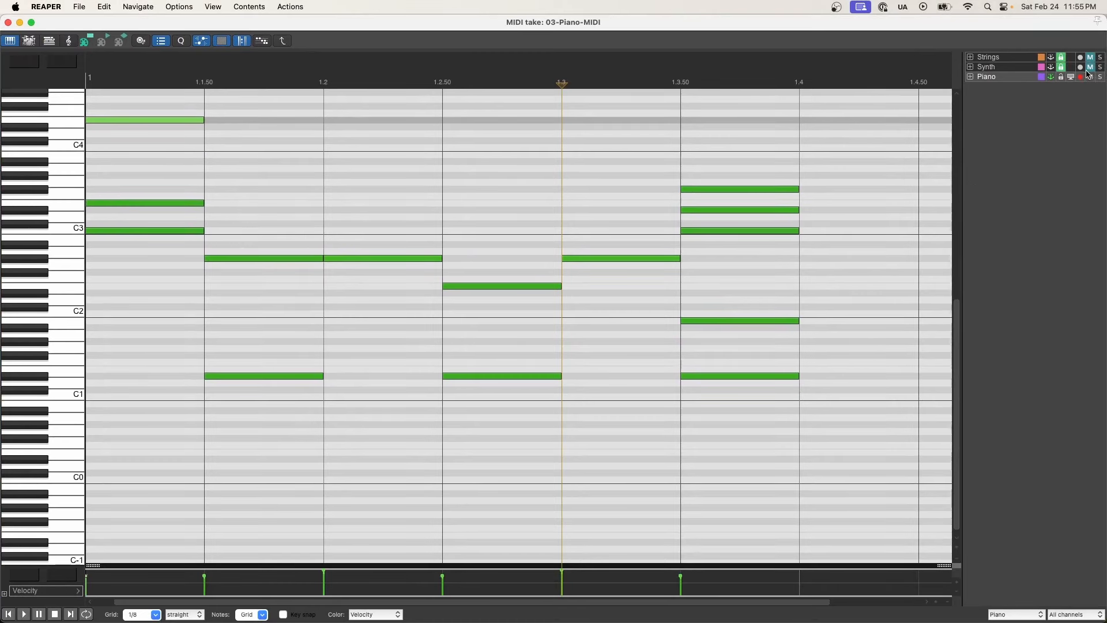
Step: In the track list, switch record arming from Piano to Synth and back to Piano, and unmute the Strings and Synth tracks
{"action": "left_click", "coordinate": [1026, 67]}
{"action": "left_click", "coordinate": [1081, 67]}
{"action": "left_click", "coordinate": [1081, 77]}
{"action": "left_click", "coordinate": [1082, 68]}
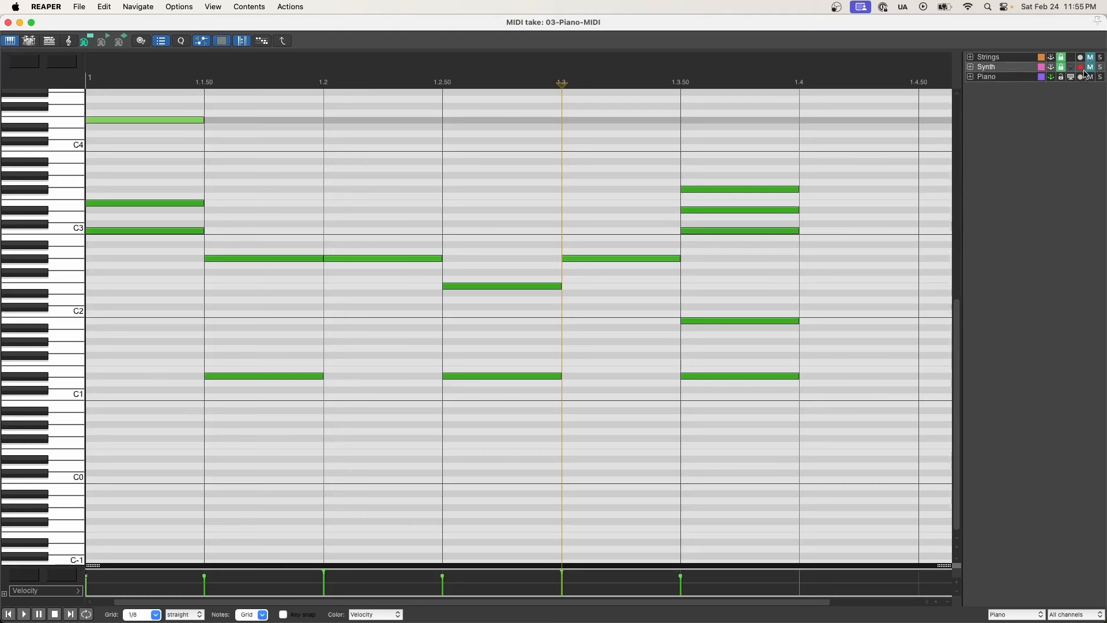
{"action": "left_click", "coordinate": [1082, 77]}
{"action": "left_click", "coordinate": [1090, 56]}
{"action": "left_click", "coordinate": [1091, 67]}
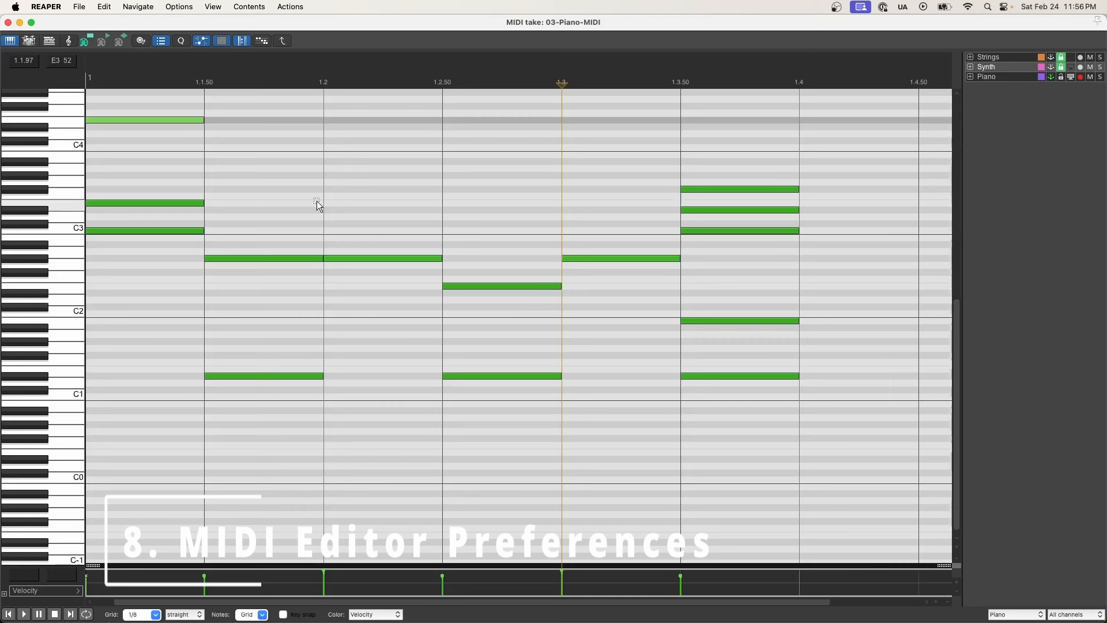
Step: Show the Piano take in named notes mode, look through its note rows, and return to piano roll mode
{"action": "left_click", "coordinate": [213, 8]}
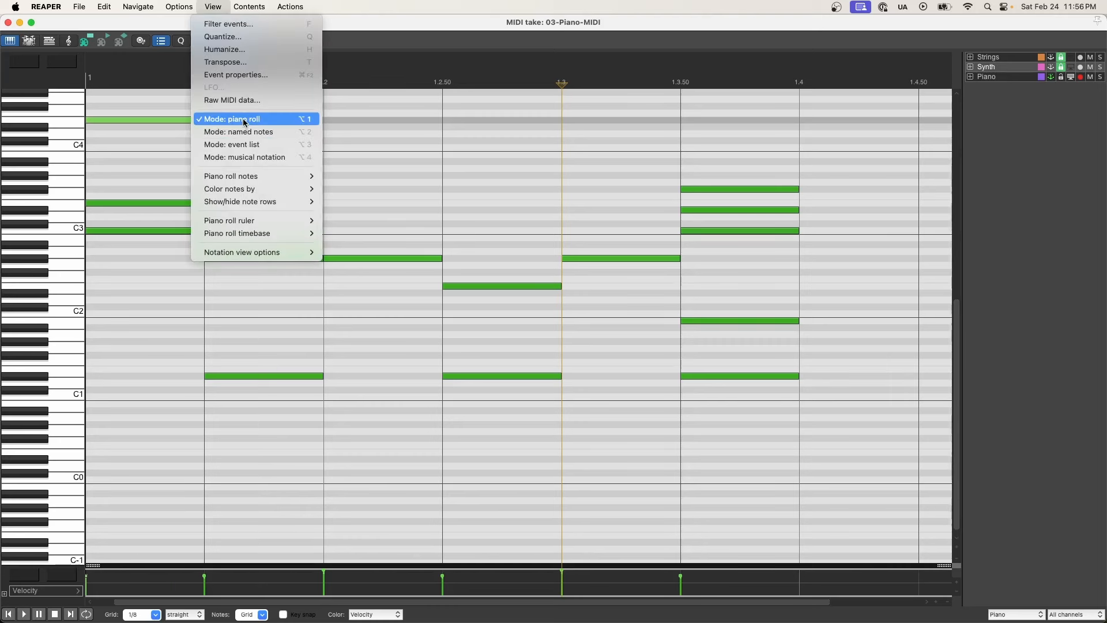
{"action": "left_click", "coordinate": [276, 132]}
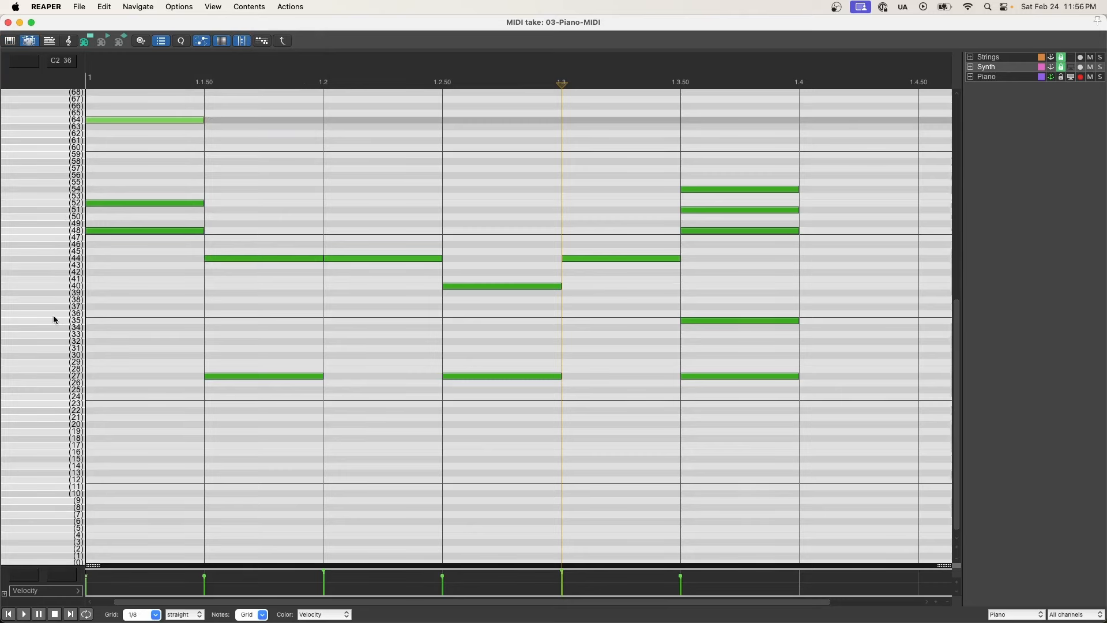
{"action": "scroll", "coordinate": [54, 319], "scroll_direction": "down", "scroll_amount": 1}
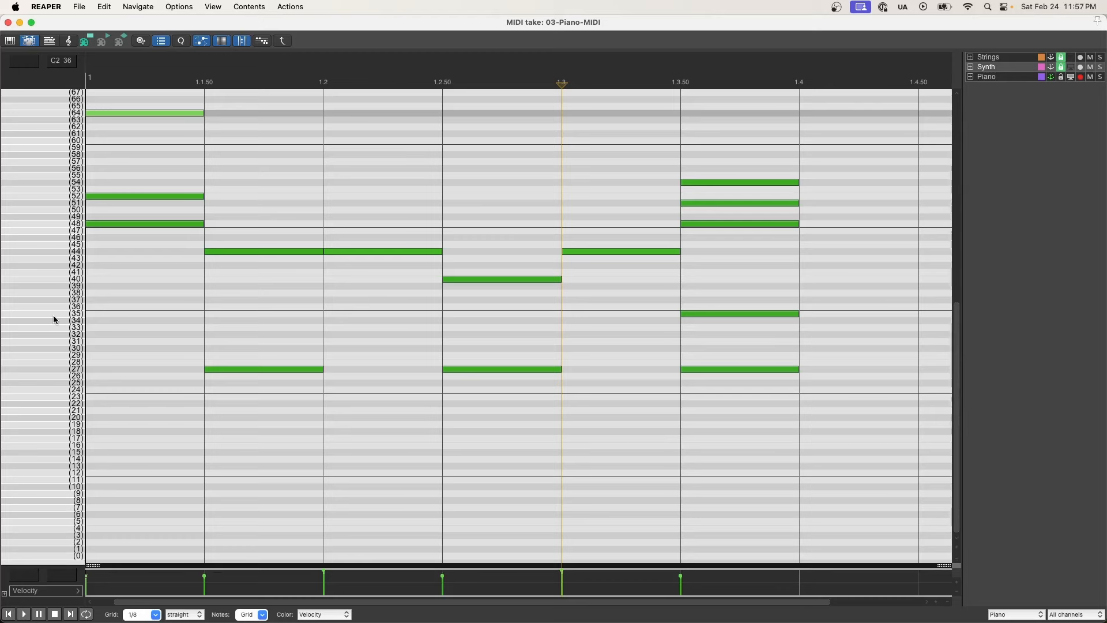
{"action": "scroll", "coordinate": [56, 324], "scroll_direction": "up", "scroll_amount": 15}
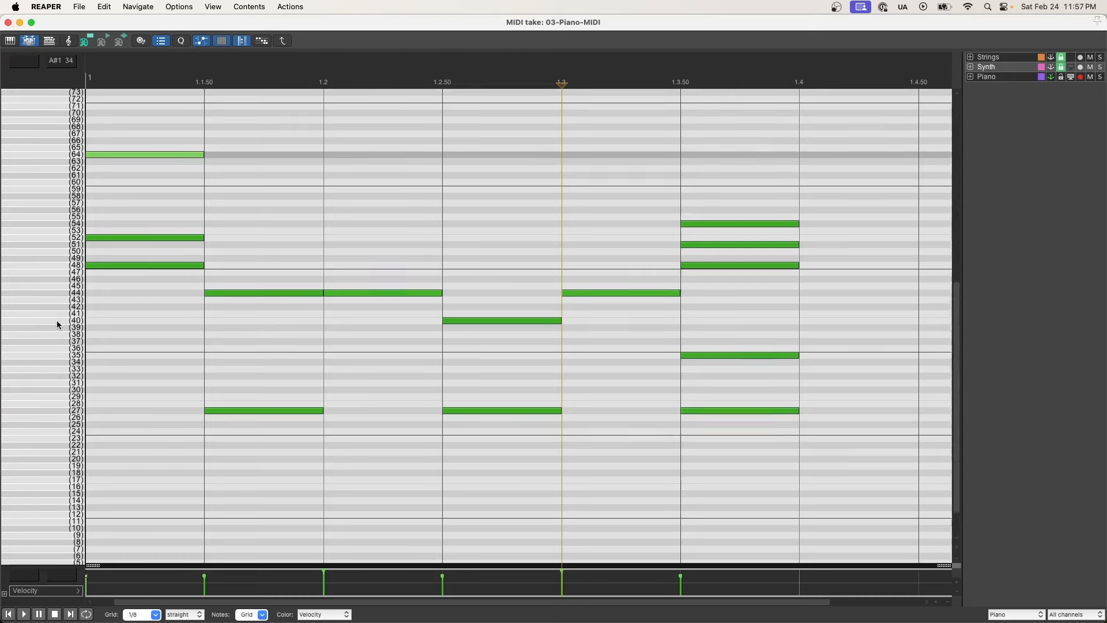
{"action": "scroll", "coordinate": [75, 183], "scroll_direction": "up", "scroll_amount": 2}
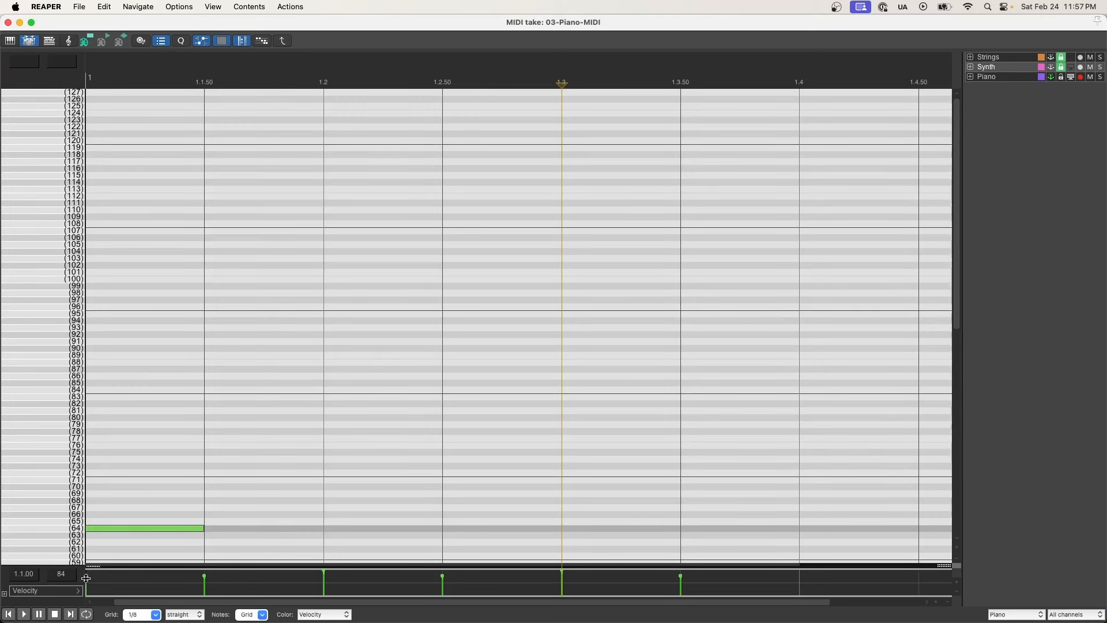
{"action": "left_click_drag", "start_coordinate": [85, 578], "coordinate": [80, 541]}
{"action": "scroll", "coordinate": [218, 391], "scroll_direction": "down", "scroll_amount": 1}
{"action": "scroll", "coordinate": [219, 391], "scroll_direction": "down", "scroll_amount": 1}
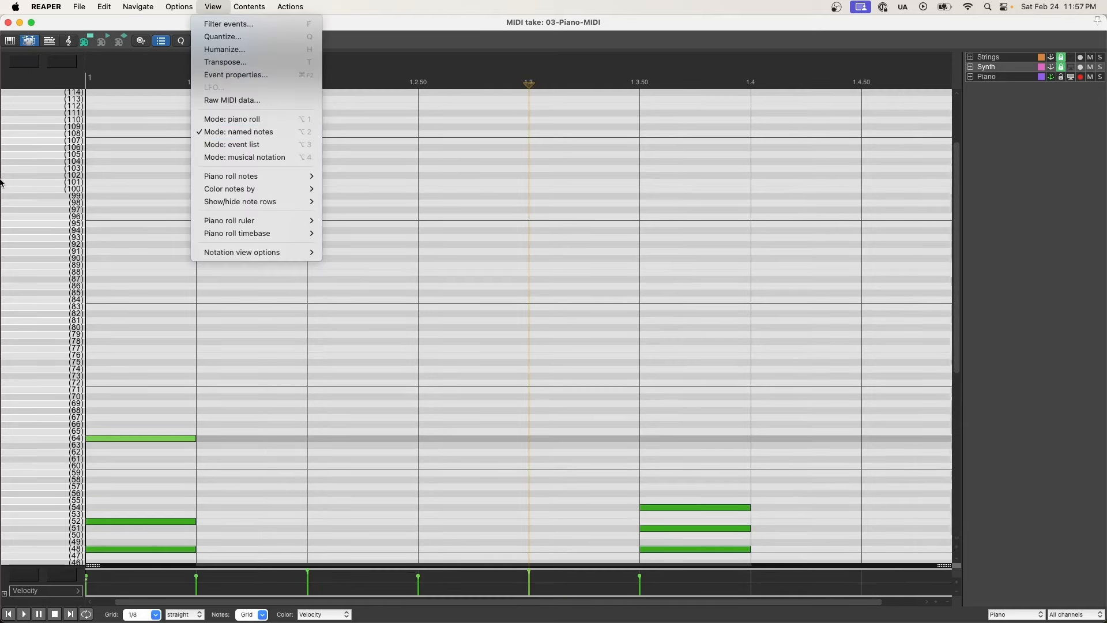
{"action": "left_click", "coordinate": [40, 179]}
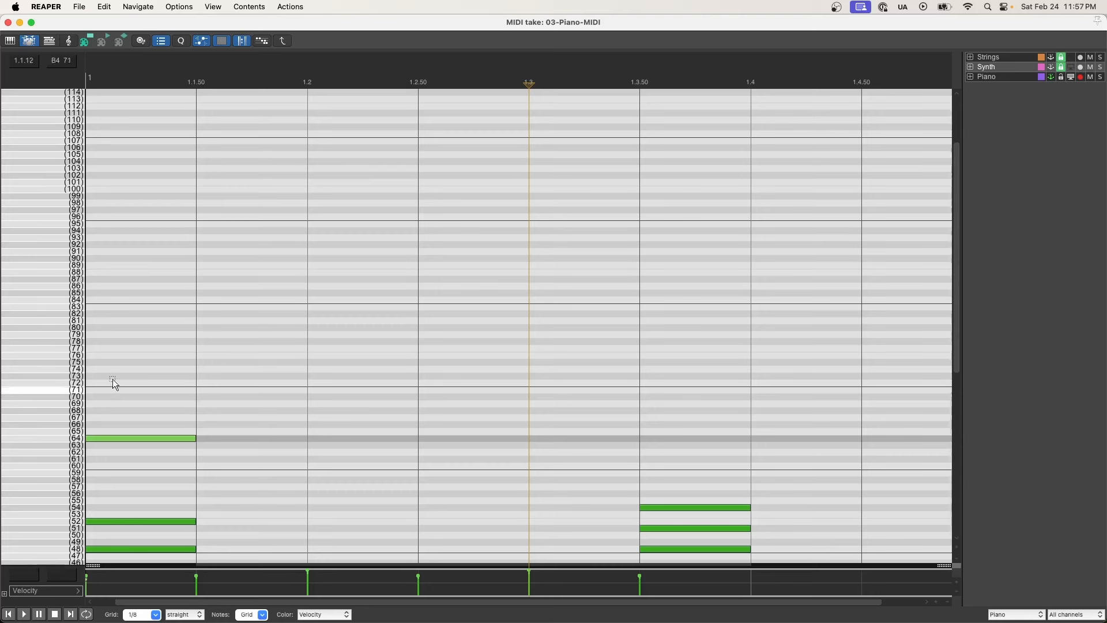
{"action": "scroll", "coordinate": [112, 379], "scroll_direction": "down", "scroll_amount": 3}
{"action": "scroll", "coordinate": [111, 377], "scroll_direction": "up", "scroll_amount": 6}
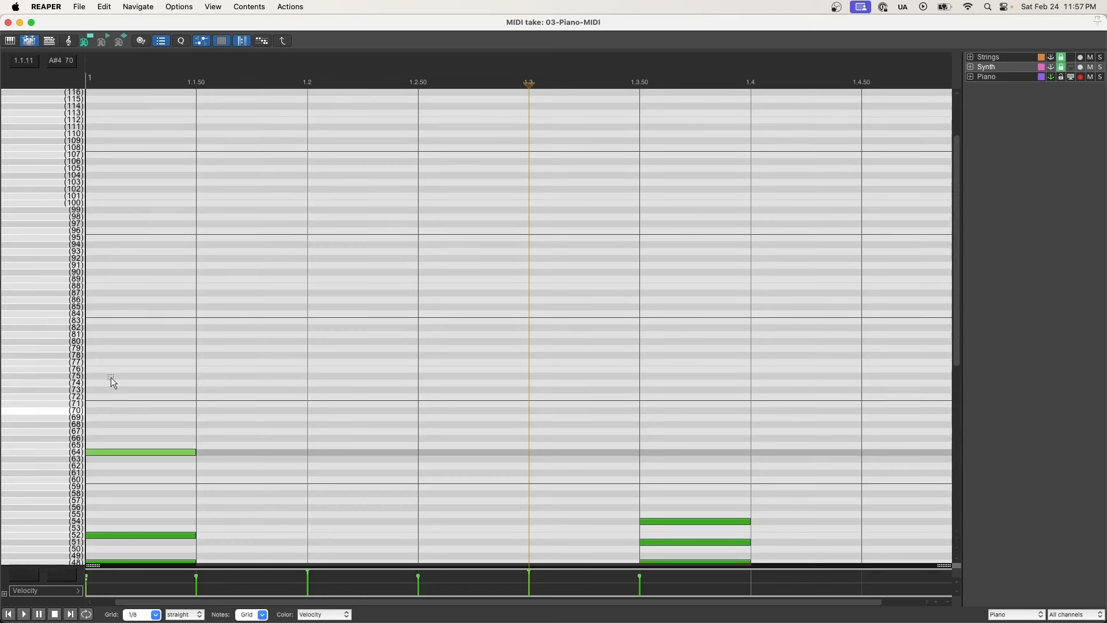
{"action": "left_click", "coordinate": [220, 7]}
{"action": "left_click", "coordinate": [272, 118]}
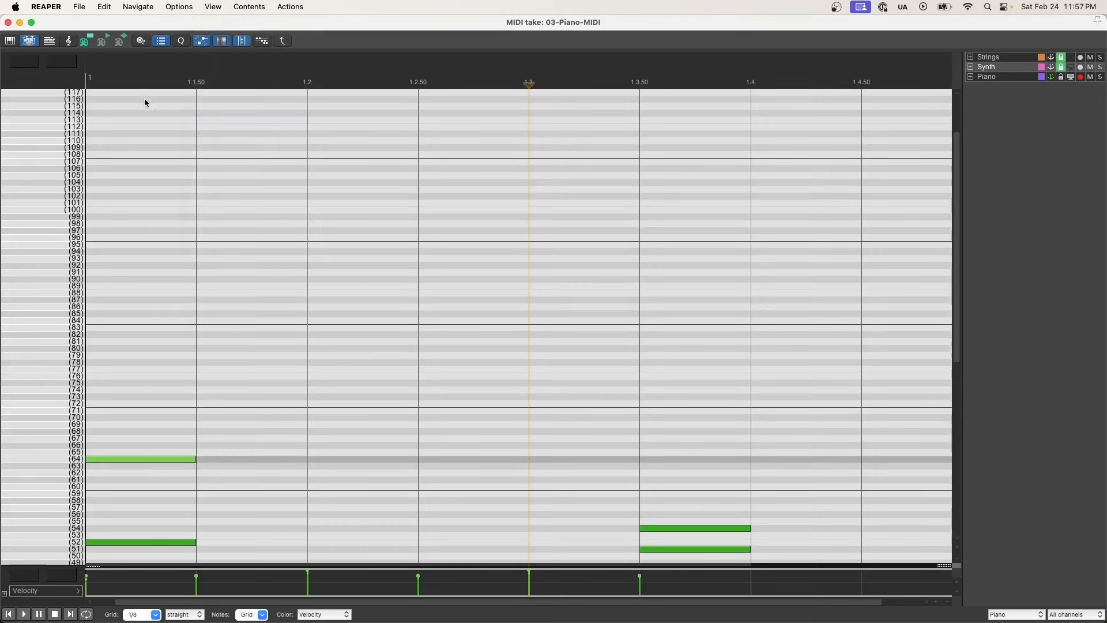
Step: Show the Piano take as musical notation, inspect the score at different zoom levels, and return to piano roll mode
{"action": "left_click", "coordinate": [212, 5]}
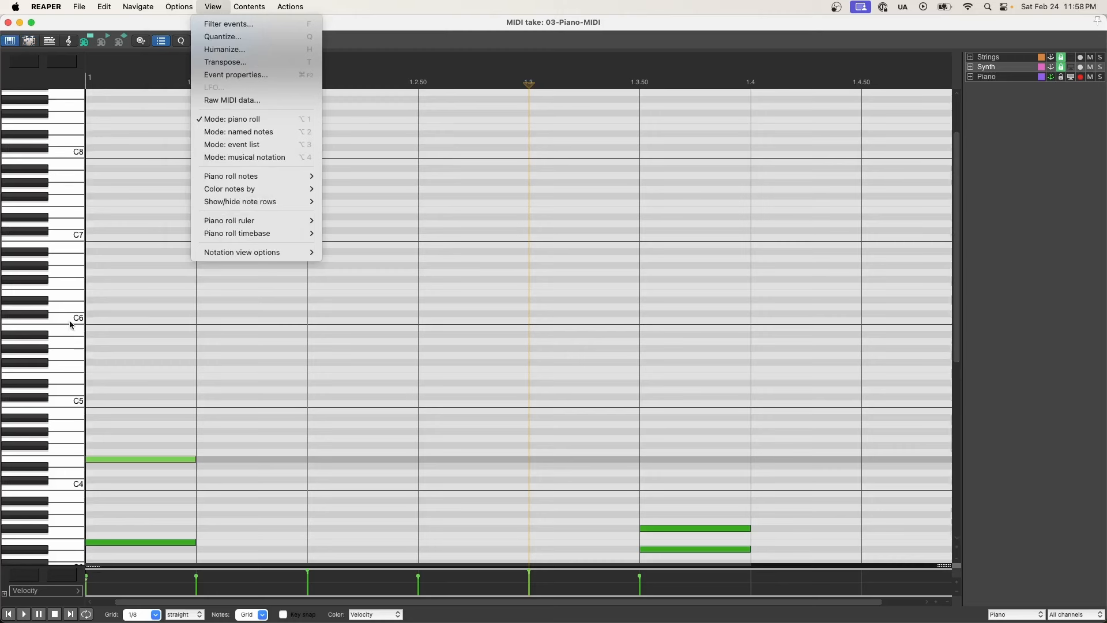
{"action": "left_click", "coordinate": [242, 157]}
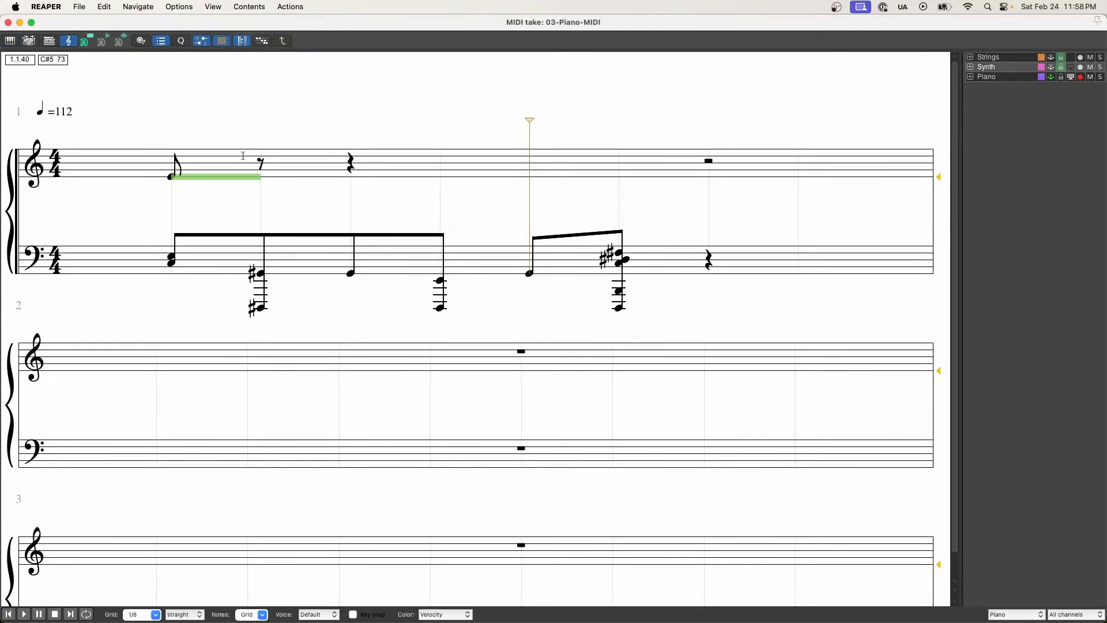
{"action": "scroll", "coordinate": [327, 186], "scroll_direction": "down", "scroll_amount": 5}
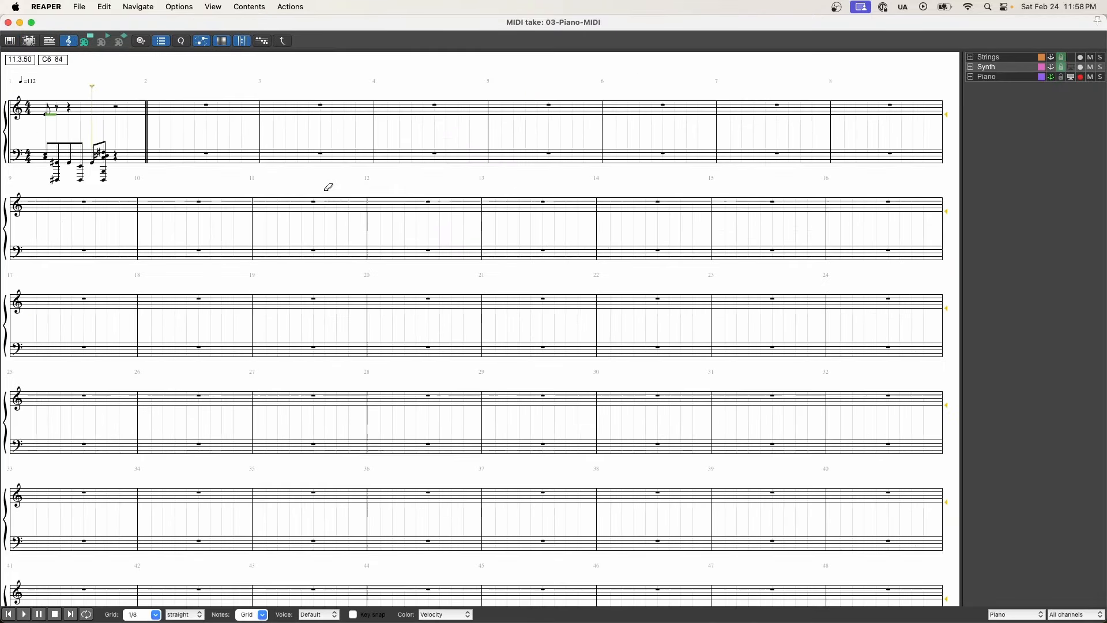
{"action": "scroll", "coordinate": [327, 190], "scroll_direction": "up", "scroll_amount": 4}
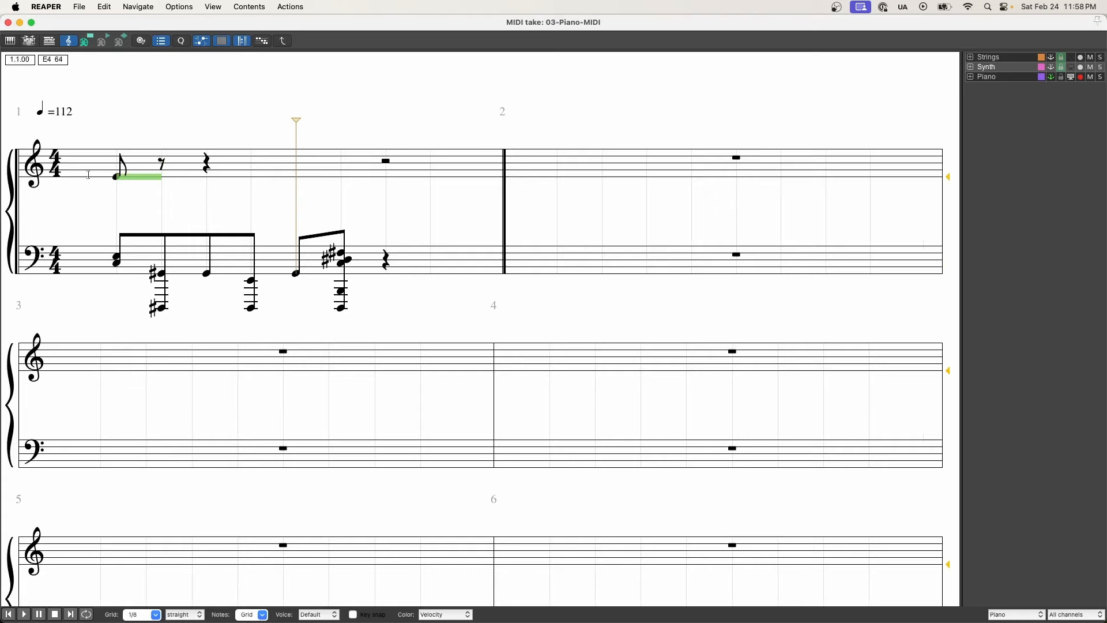
{"action": "scroll", "coordinate": [317, 262], "scroll_direction": "down", "scroll_amount": 3}
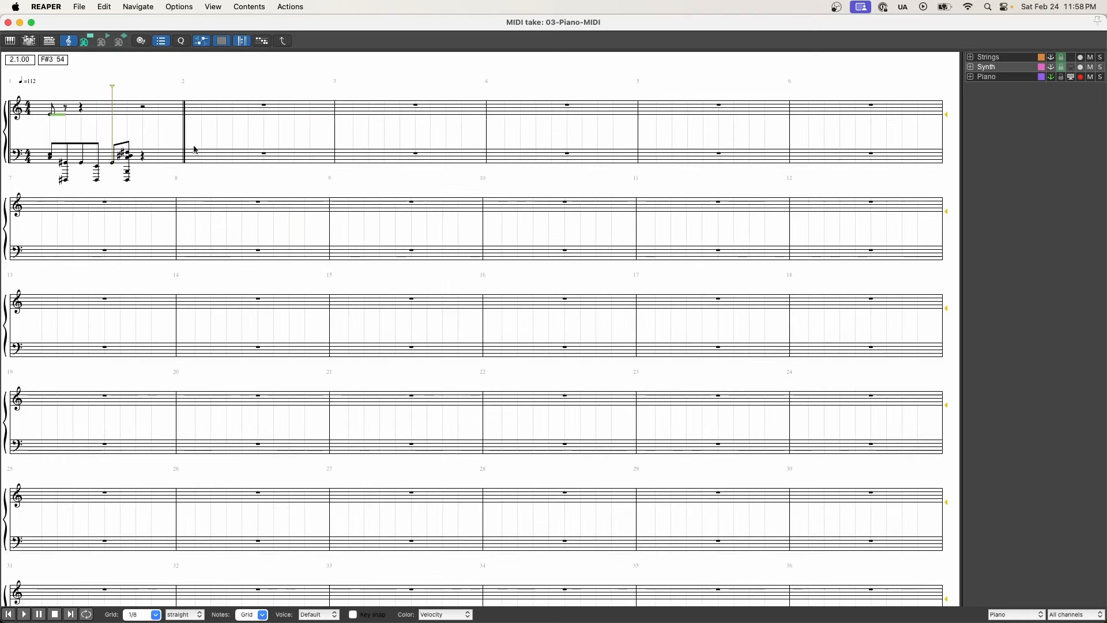
{"action": "scroll", "coordinate": [271, 158], "scroll_direction": "up", "scroll_amount": 3}
{"action": "left_click", "coordinate": [214, 6]}
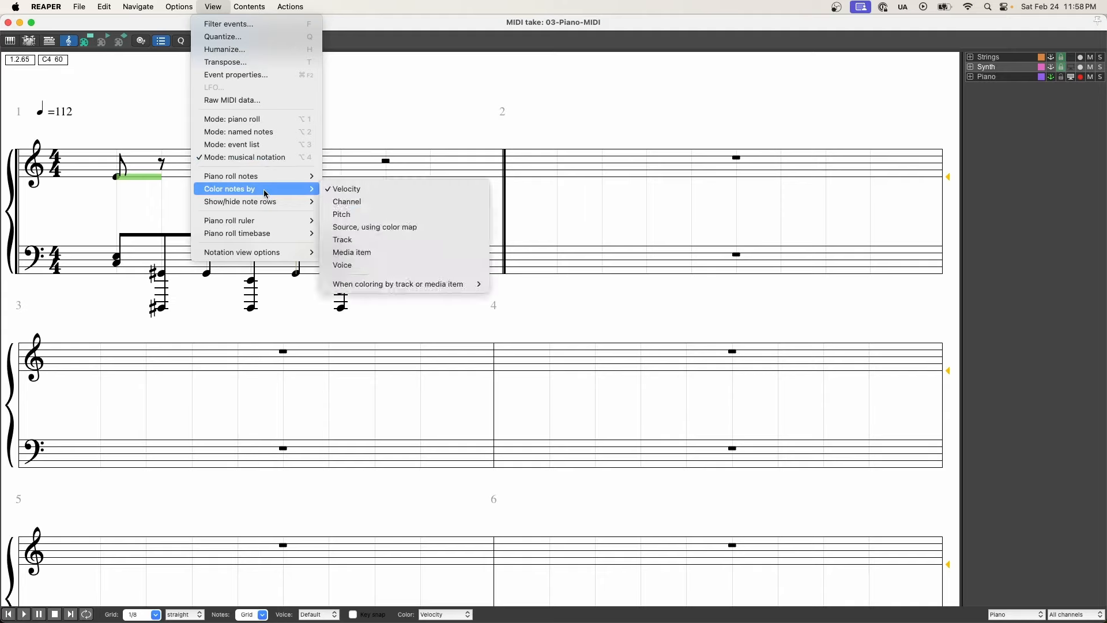
{"action": "left_click", "coordinate": [254, 119]}
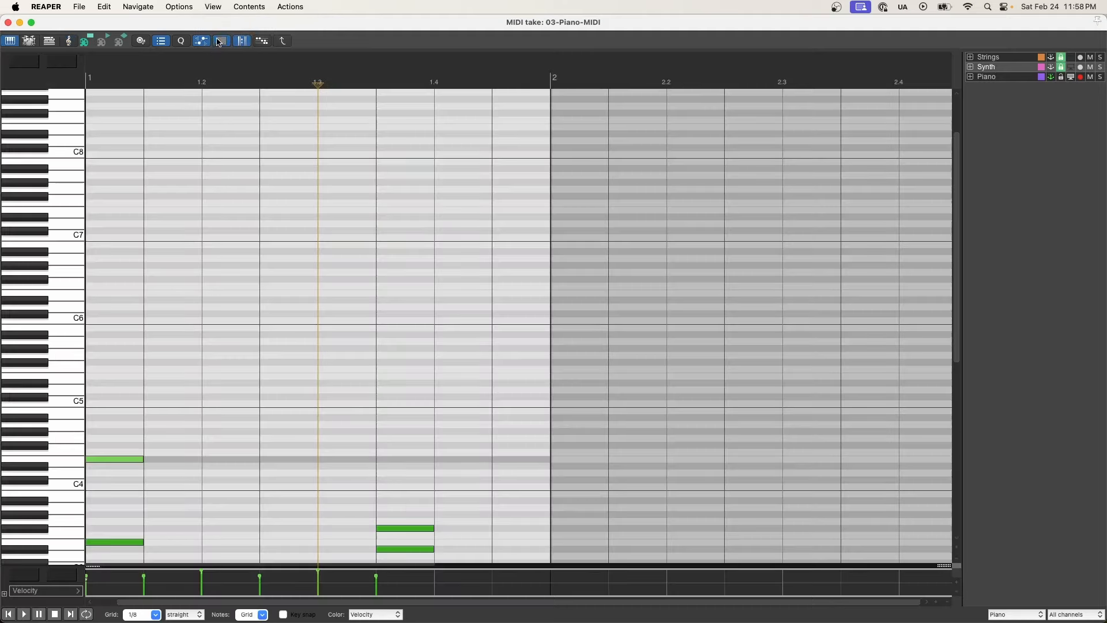
Step: Color the Piano take's notes by pitch in the piano roll
{"action": "left_click", "coordinate": [213, 5]}
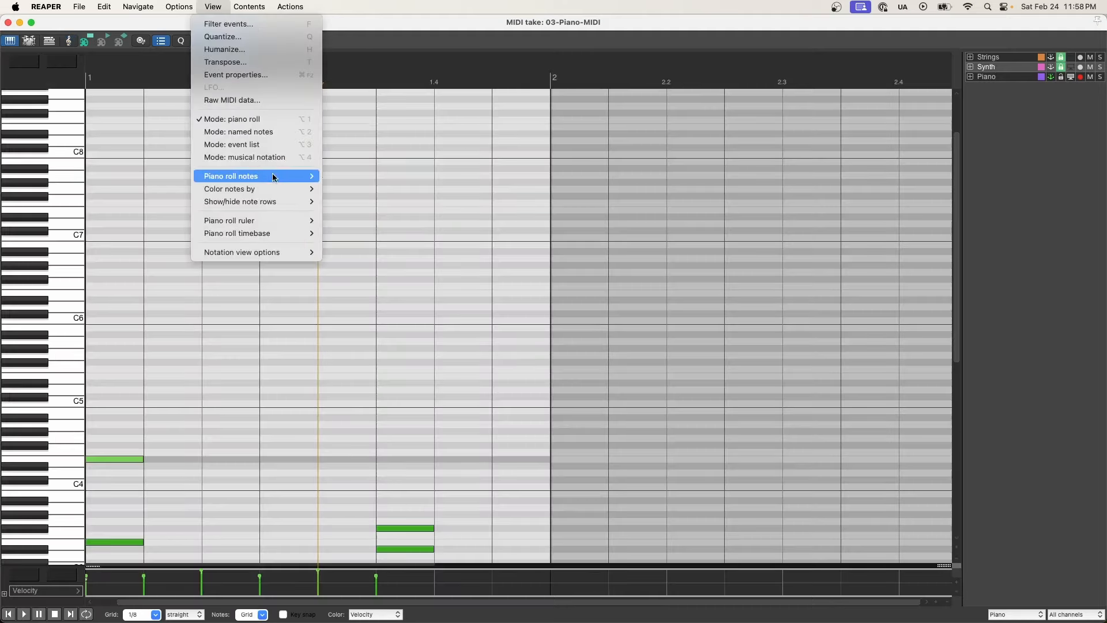
{"action": "mouse_move", "coordinate": [274, 191]}
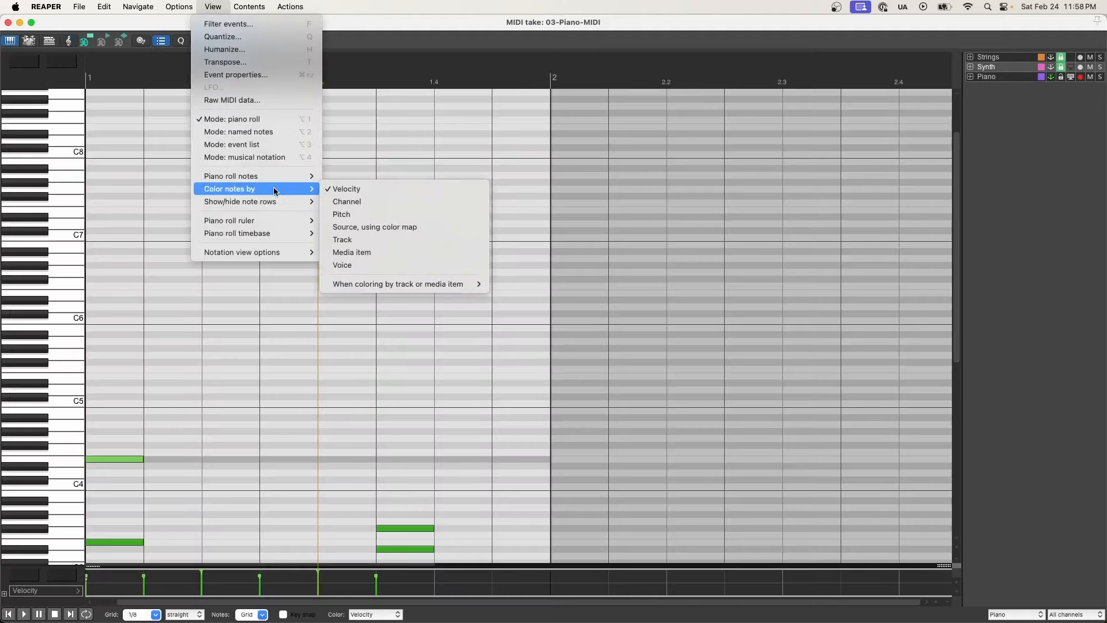
{"action": "left_click", "coordinate": [233, 350]}
{"action": "scroll", "coordinate": [238, 349], "scroll_direction": "right", "scroll_amount": 3}
{"action": "scroll", "coordinate": [237, 349], "scroll_direction": "left", "scroll_amount": 3}
{"action": "scroll", "coordinate": [248, 346], "scroll_direction": "down", "scroll_amount": 1}
{"action": "scroll", "coordinate": [252, 344], "scroll_direction": "down", "scroll_amount": 2}
{"action": "scroll", "coordinate": [248, 351], "scroll_direction": "down", "scroll_amount": 5}
{"action": "scroll", "coordinate": [241, 326], "scroll_direction": "up", "scroll_amount": 5}
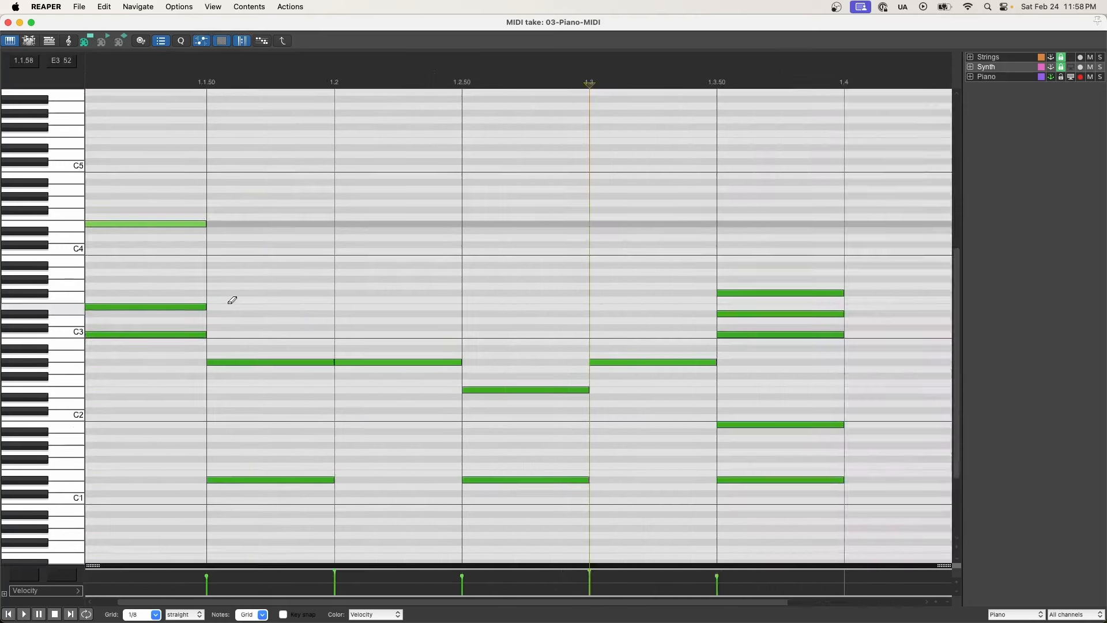
{"action": "left_click", "coordinate": [189, 5]}
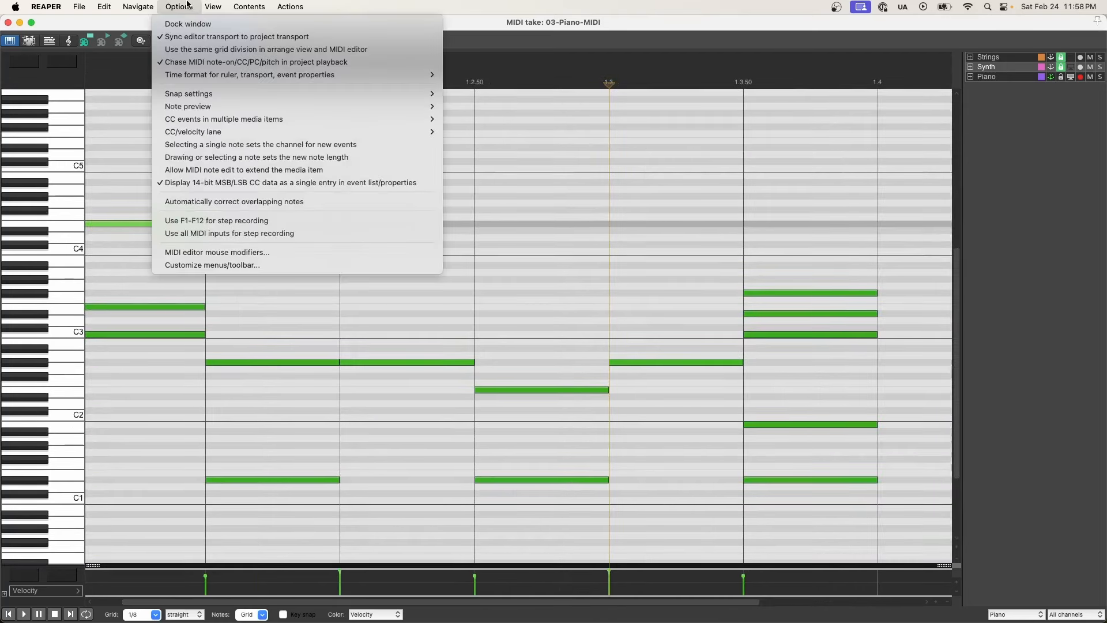
{"action": "mouse_move", "coordinate": [211, 4]}
{"action": "mouse_move", "coordinate": [285, 191]}
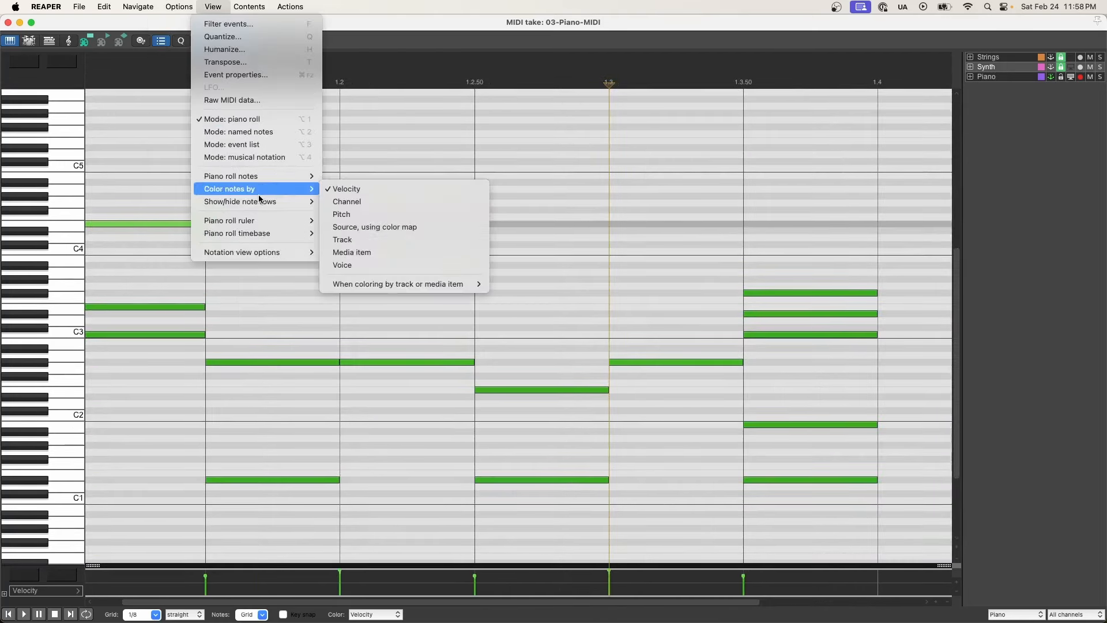
{"action": "left_click", "coordinate": [377, 213]}
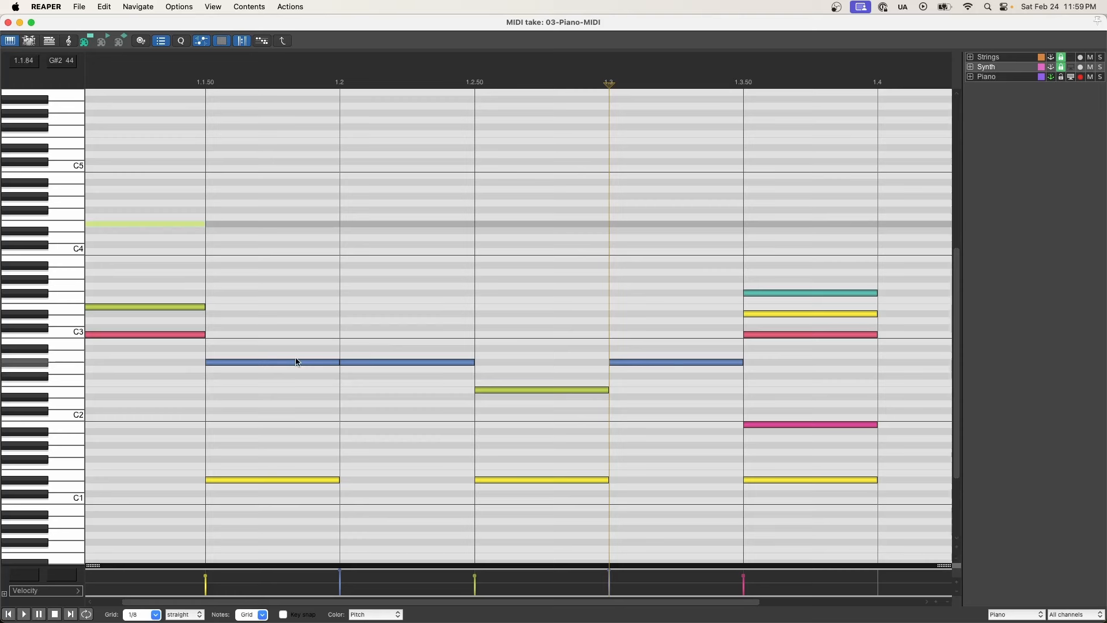
Step: Examine the pitch-colored notes of the Piano take across the bar at different zoom levels
{"action": "scroll", "coordinate": [297, 362], "scroll_direction": "down", "scroll_amount": 2}
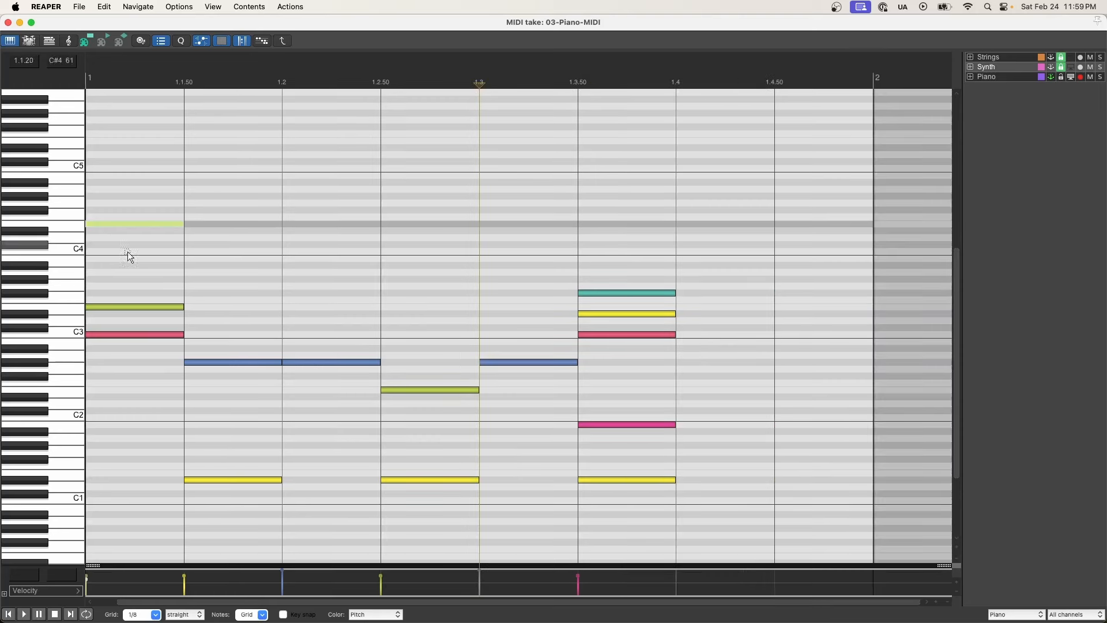
{"action": "scroll", "coordinate": [146, 289], "scroll_direction": "down", "scroll_amount": 5}
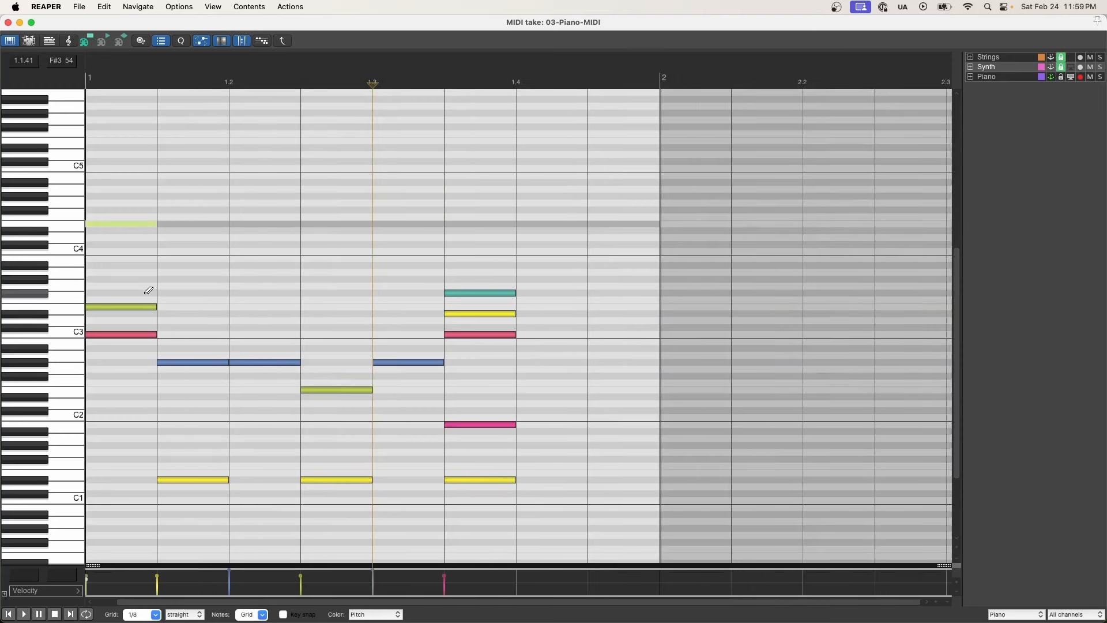
{"action": "scroll", "coordinate": [216, 279], "scroll_direction": "down", "scroll_amount": 2}
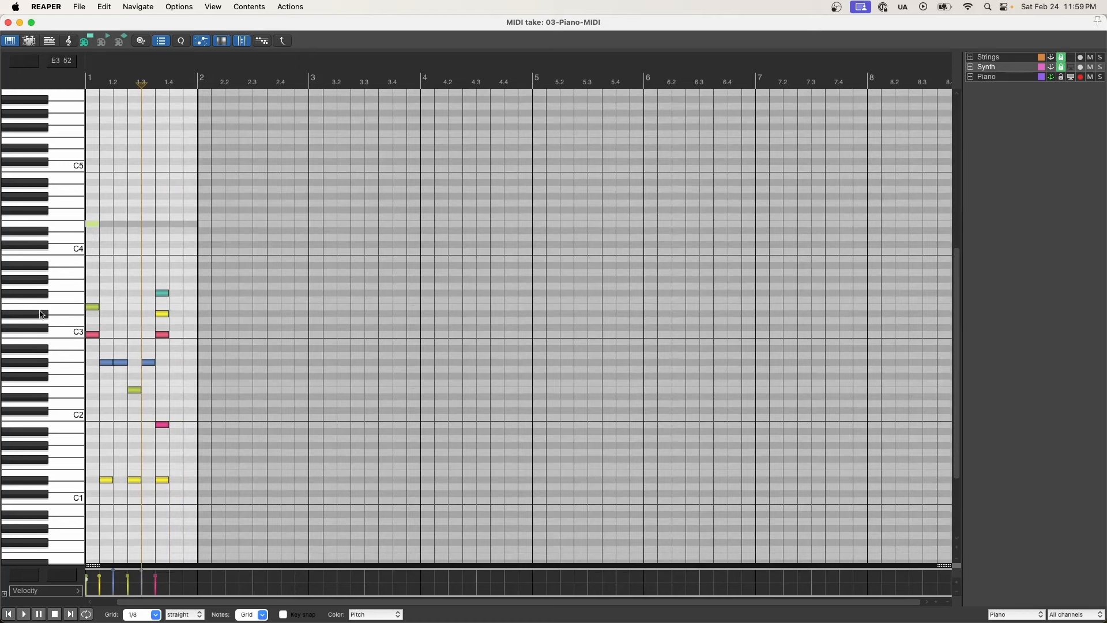
{"action": "scroll", "coordinate": [173, 387], "scroll_direction": "up", "scroll_amount": 1}
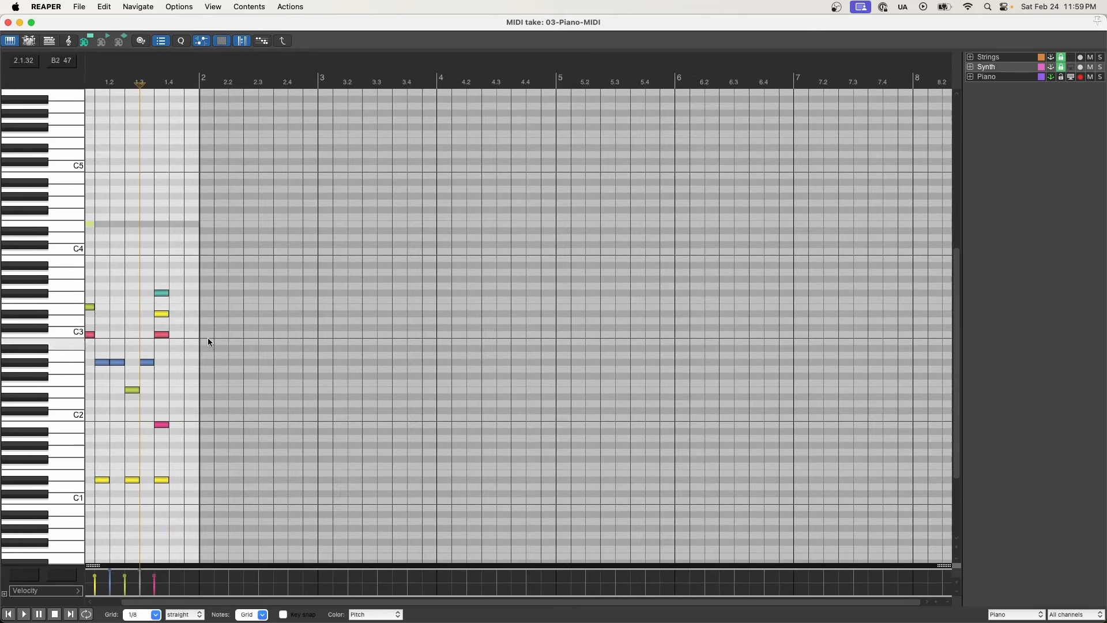
{"action": "scroll", "coordinate": [217, 340], "scroll_direction": "left", "scroll_amount": 1}
{"action": "scroll", "coordinate": [217, 341], "scroll_direction": "up", "scroll_amount": 5}
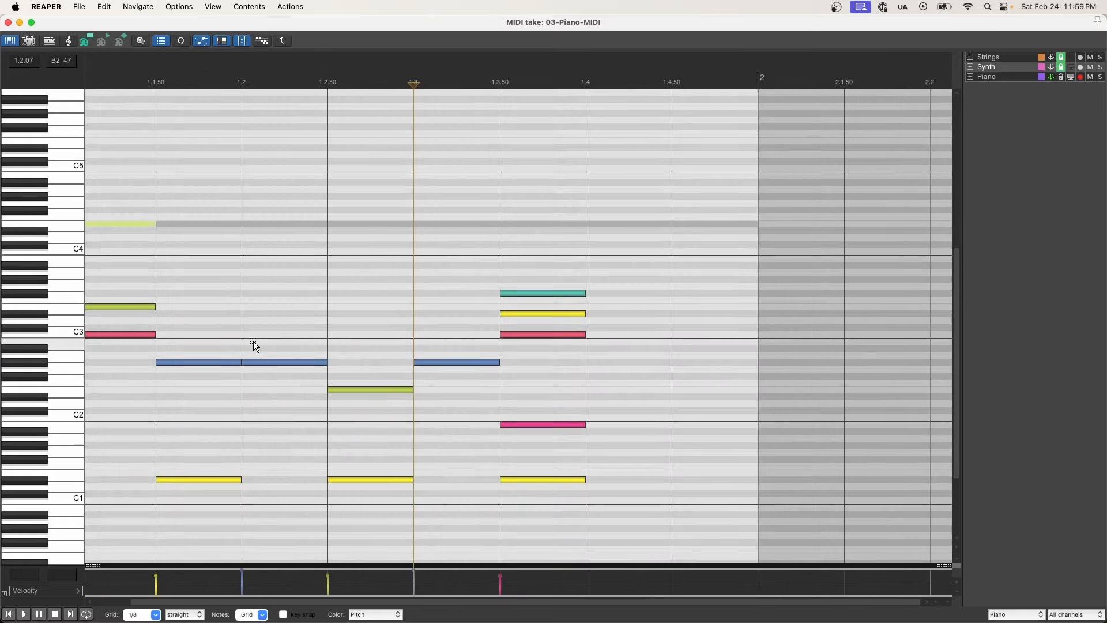
{"action": "scroll", "coordinate": [319, 231], "scroll_direction": "up", "scroll_amount": 1}
{"action": "scroll", "coordinate": [342, 276], "scroll_direction": "right", "scroll_amount": 1}
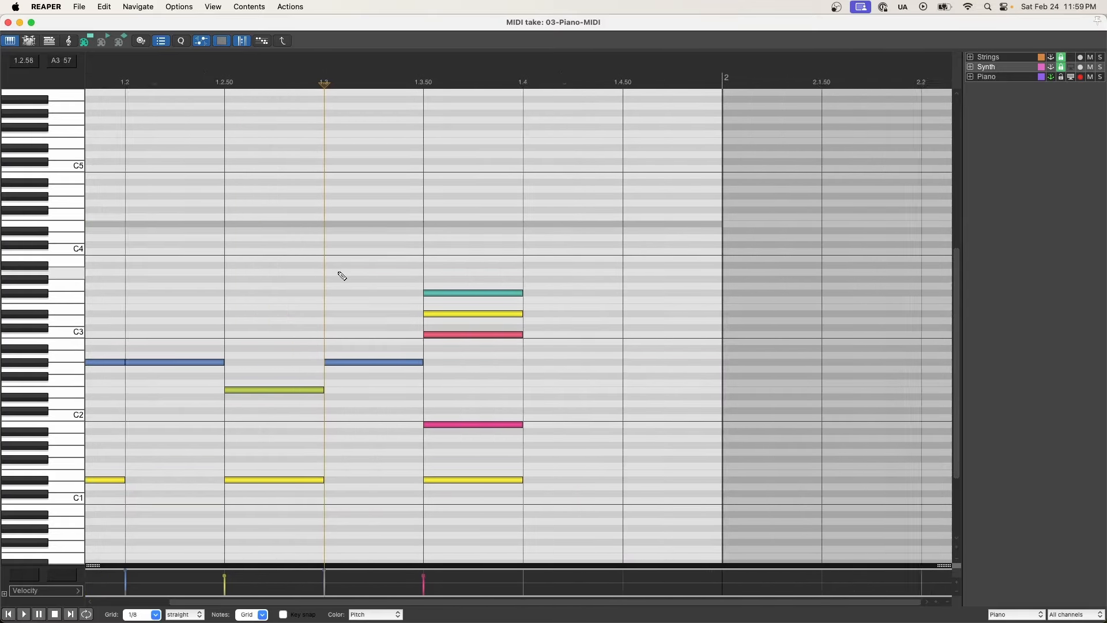
{"action": "scroll", "coordinate": [342, 276], "scroll_direction": "left", "scroll_amount": 2}
Step: Set the note coloring back to velocity
{"action": "left_click", "coordinate": [223, 8]}
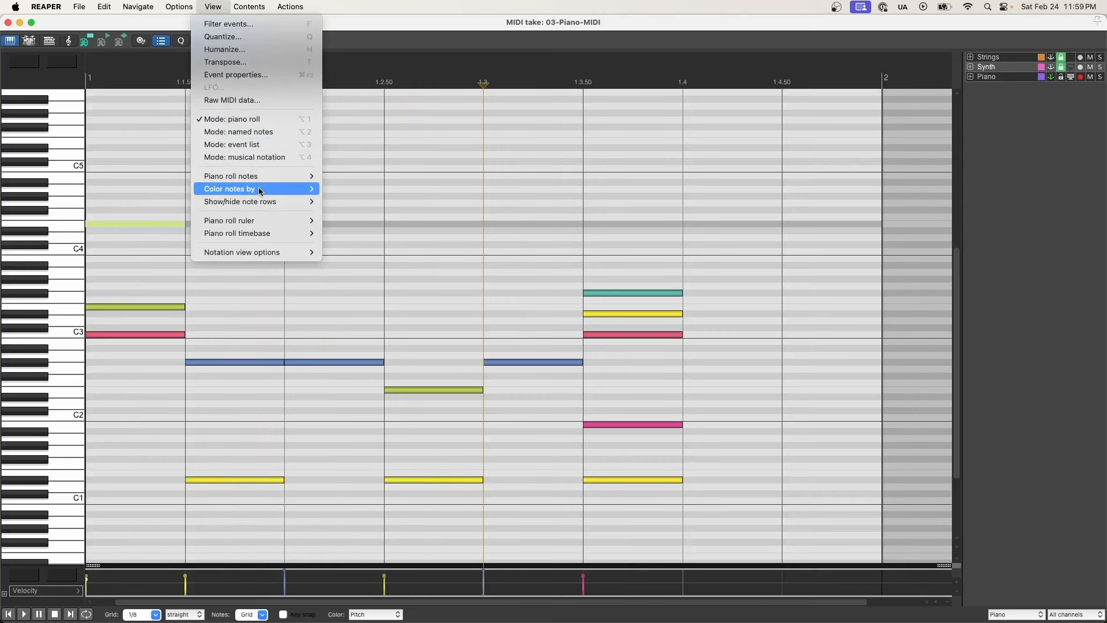
{"action": "mouse_move", "coordinate": [259, 189]}
{"action": "left_click", "coordinate": [341, 188]}
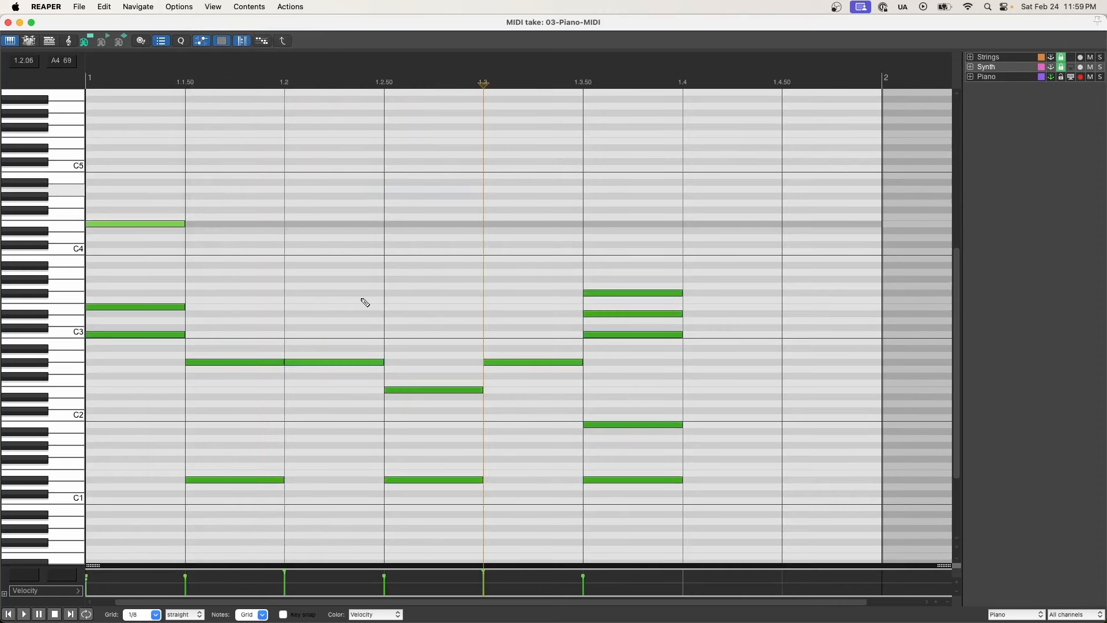
Step: Show velocity handles on the piano roll notes and adjust the first E4 note's velocity with its handle
{"action": "scroll", "coordinate": [283, 336], "scroll_direction": "up", "scroll_amount": 2}
{"action": "scroll", "coordinate": [189, 294], "scroll_direction": "up", "scroll_amount": 2}
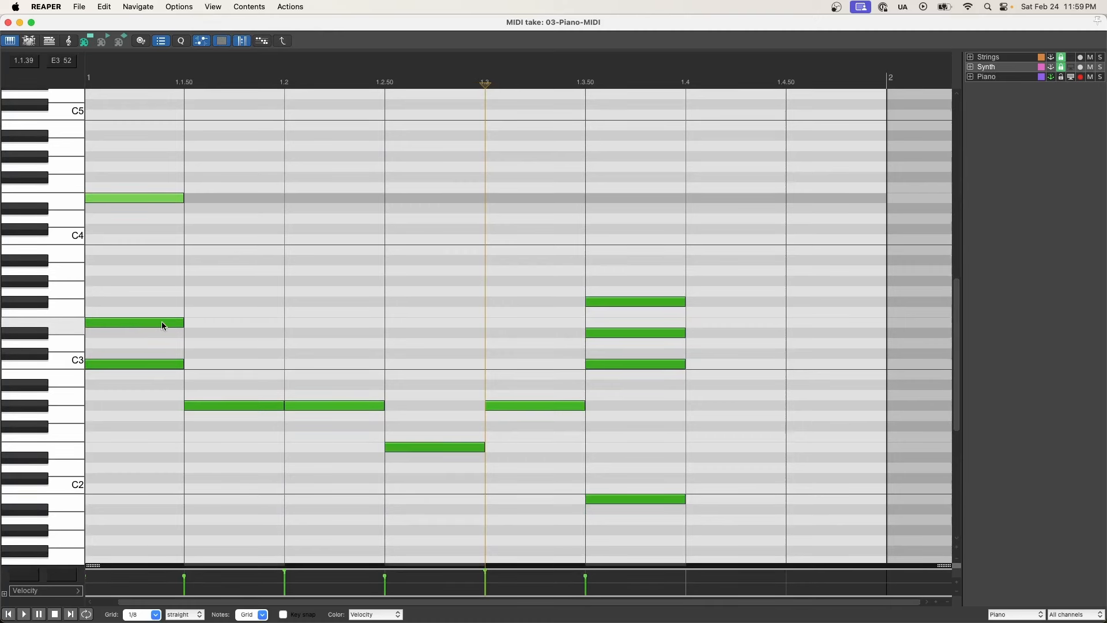
{"action": "left_click", "coordinate": [212, 7]}
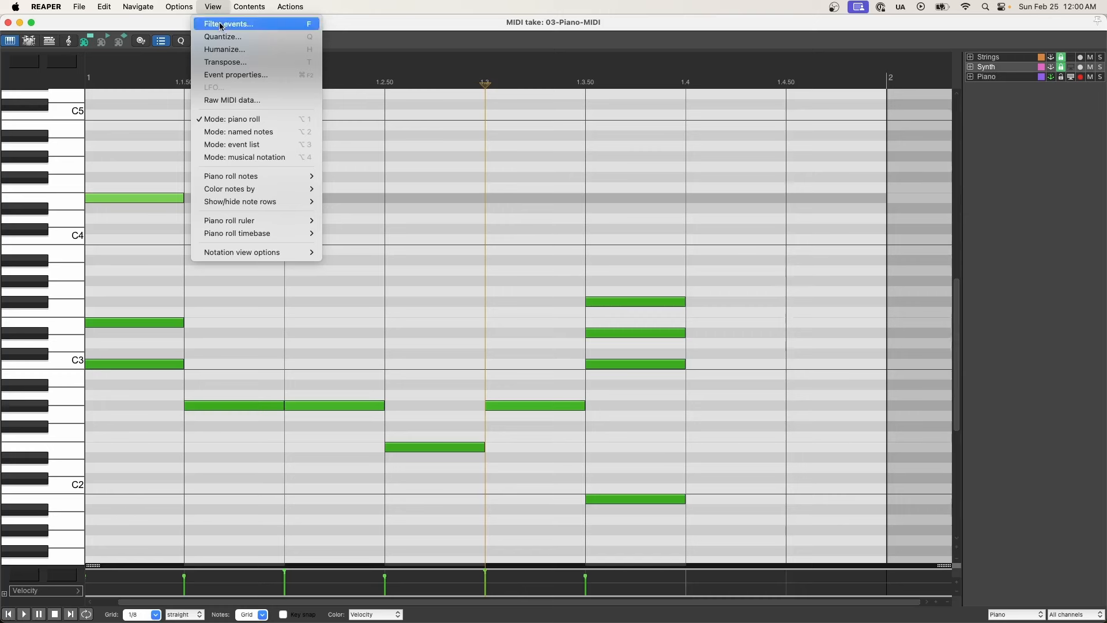
{"action": "mouse_move", "coordinate": [271, 207]}
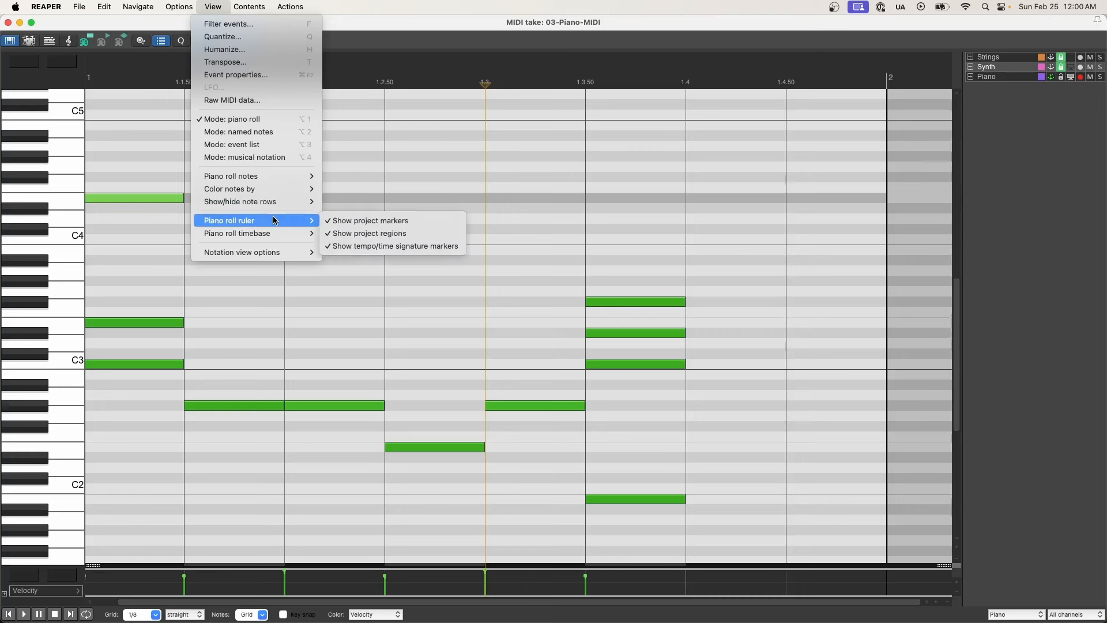
{"action": "mouse_move", "coordinate": [271, 176]}
{"action": "left_click", "coordinate": [424, 220]}
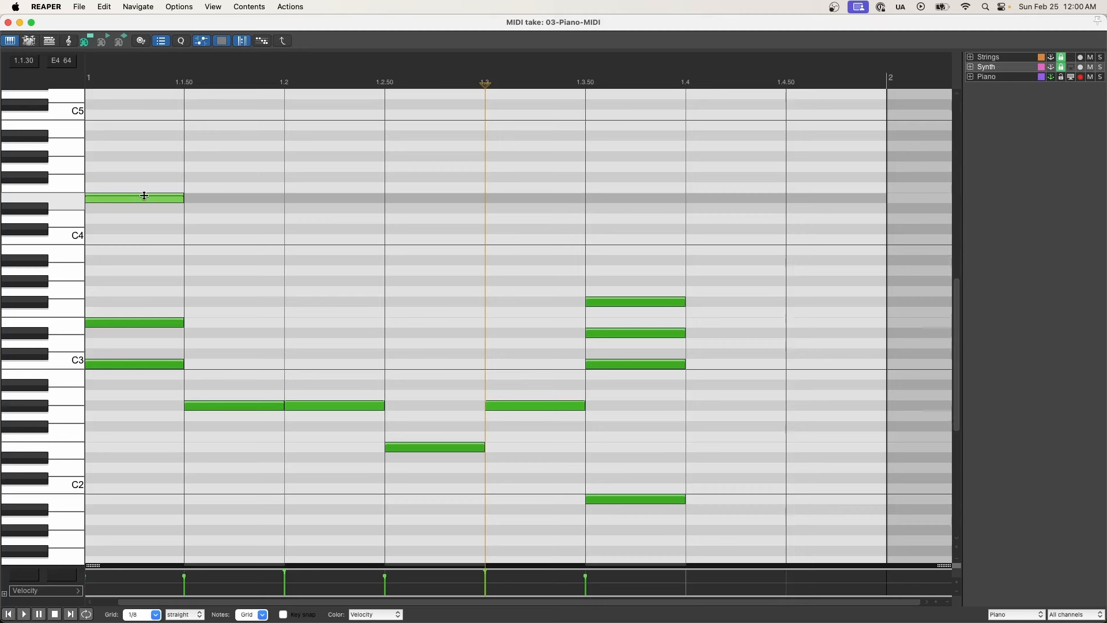
{"action": "left_click_drag", "start_coordinate": [144, 195], "coordinate": [155, 243]}
{"action": "mouse_move", "coordinate": [137, 199]}
{"action": "left_mouse_down"}
{"action": "mouse_move", "coordinate": [329, 230]}
{"action": "mouse_move", "coordinate": [153, 203]}
{"action": "left_mouse_up"}
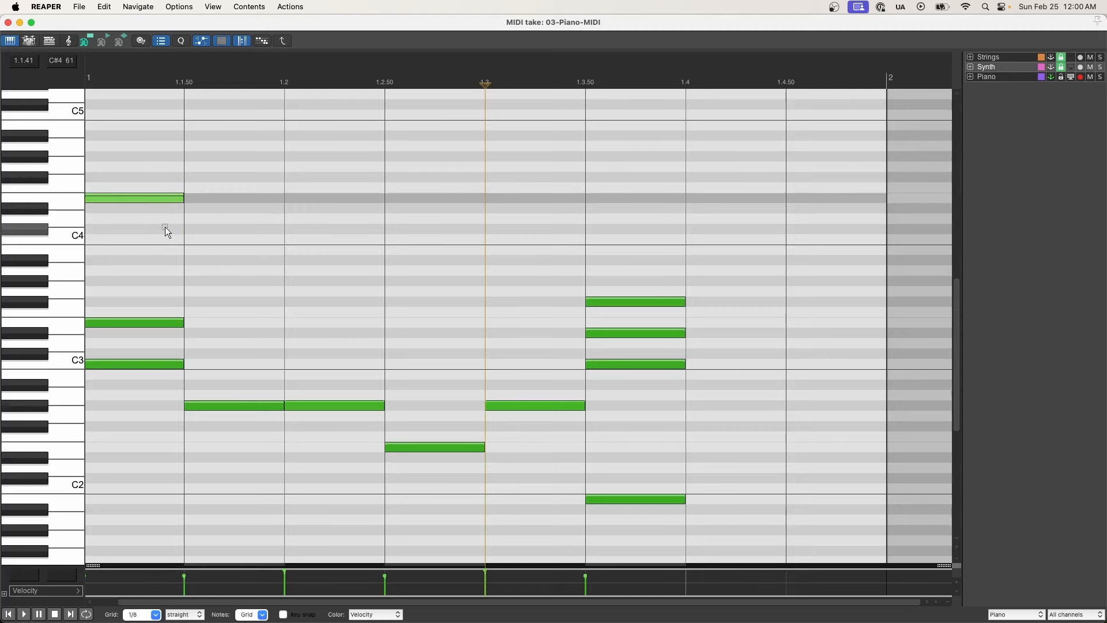
Step: Turn off the velocity handles on the piano roll notes
{"action": "scroll", "coordinate": [167, 232], "scroll_direction": "down", "scroll_amount": 6}
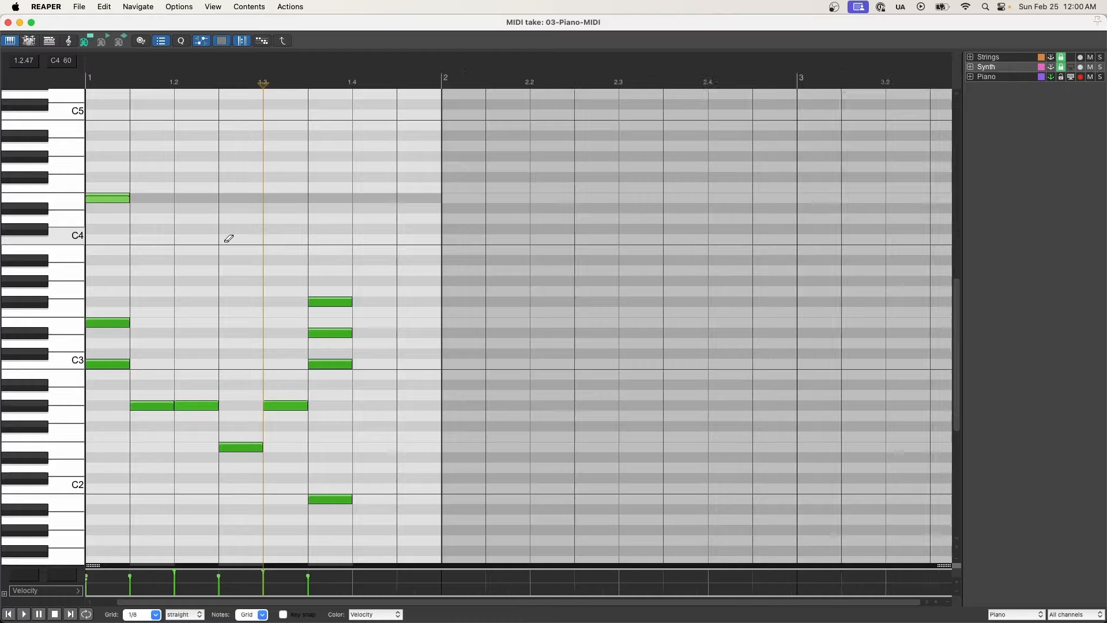
{"action": "scroll", "coordinate": [162, 205], "scroll_direction": "down", "scroll_amount": 4}
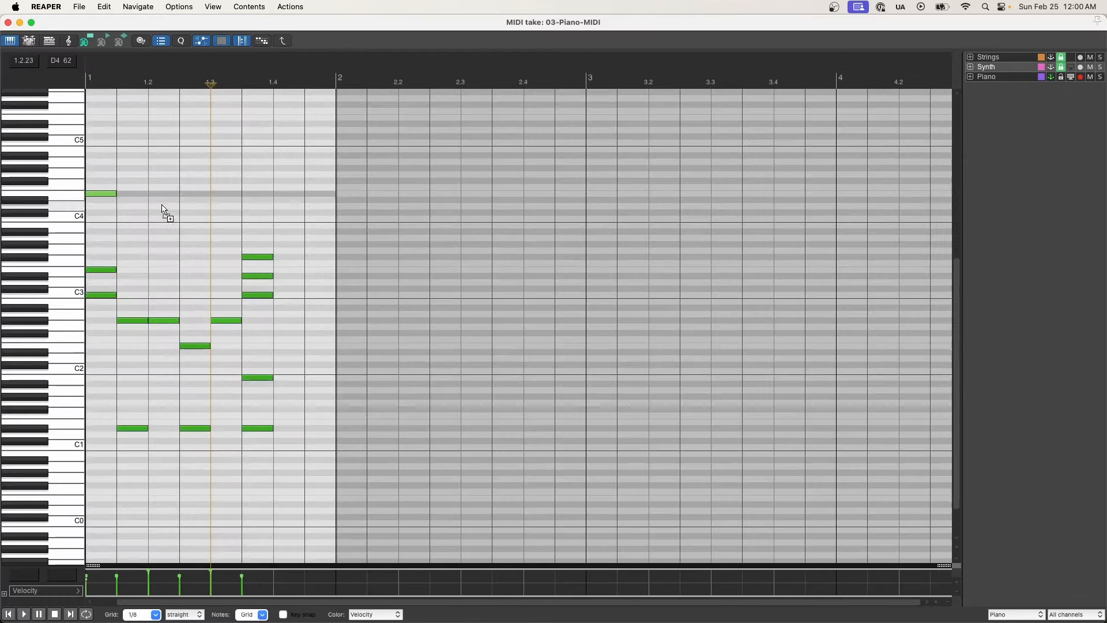
{"action": "scroll", "coordinate": [248, 177], "scroll_direction": "right", "scroll_amount": 3}
{"action": "scroll", "coordinate": [229, 181], "scroll_direction": "up", "scroll_amount": 4}
{"action": "scroll", "coordinate": [229, 181], "scroll_direction": "left", "scroll_amount": 3}
{"action": "scroll", "coordinate": [267, 210], "scroll_direction": "up", "scroll_amount": 8}
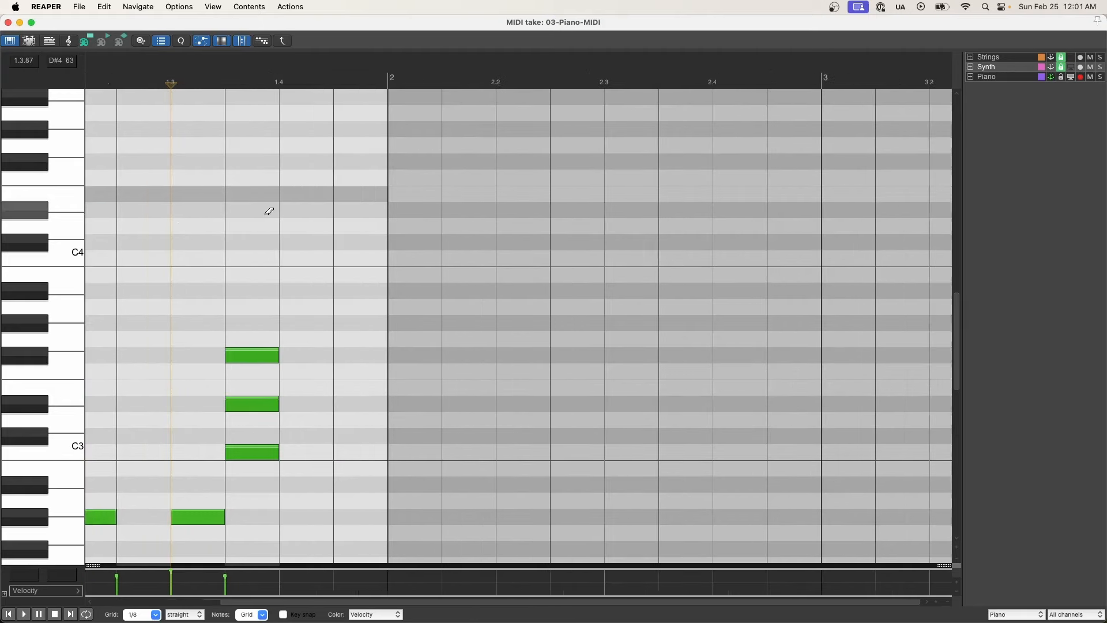
{"action": "scroll", "coordinate": [268, 216], "scroll_direction": "down", "scroll_amount": 8}
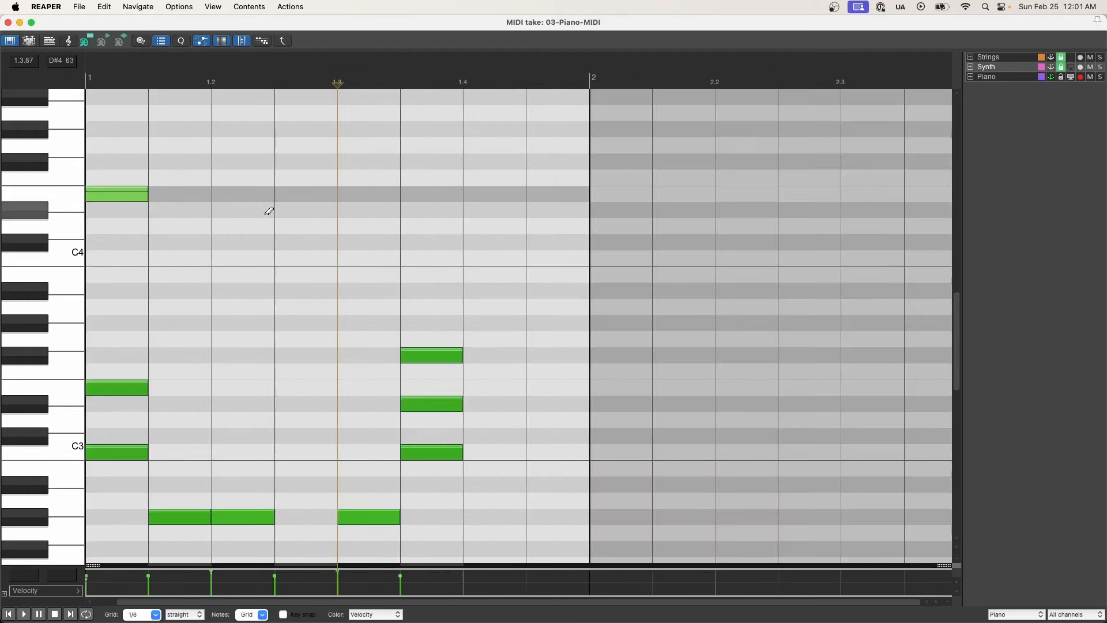
{"action": "left_click", "coordinate": [213, 6]}
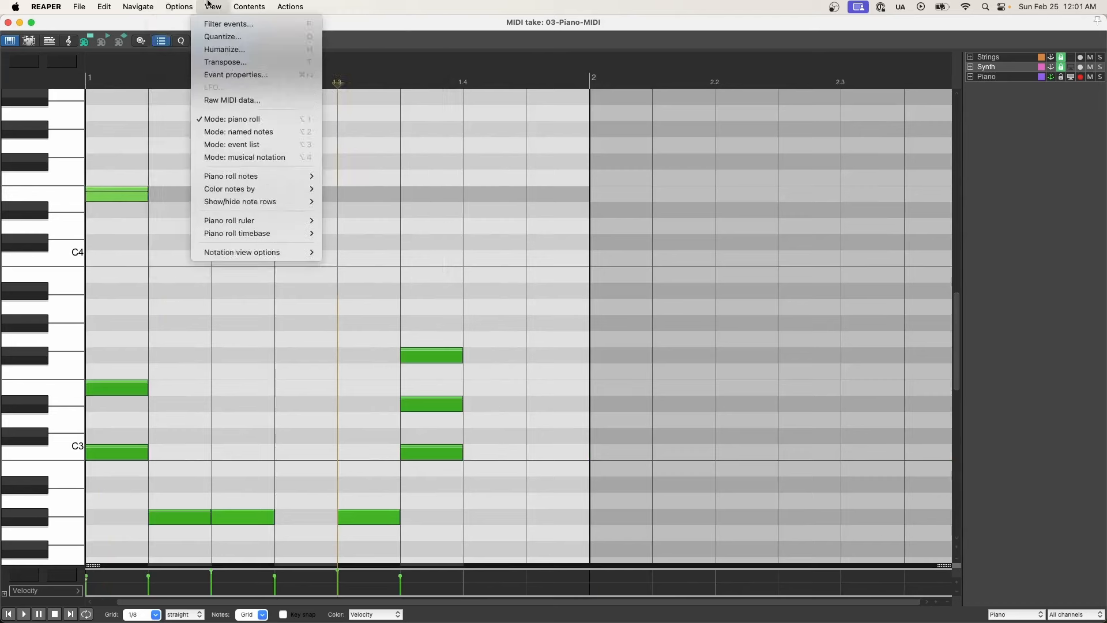
{"action": "mouse_move", "coordinate": [274, 176]}
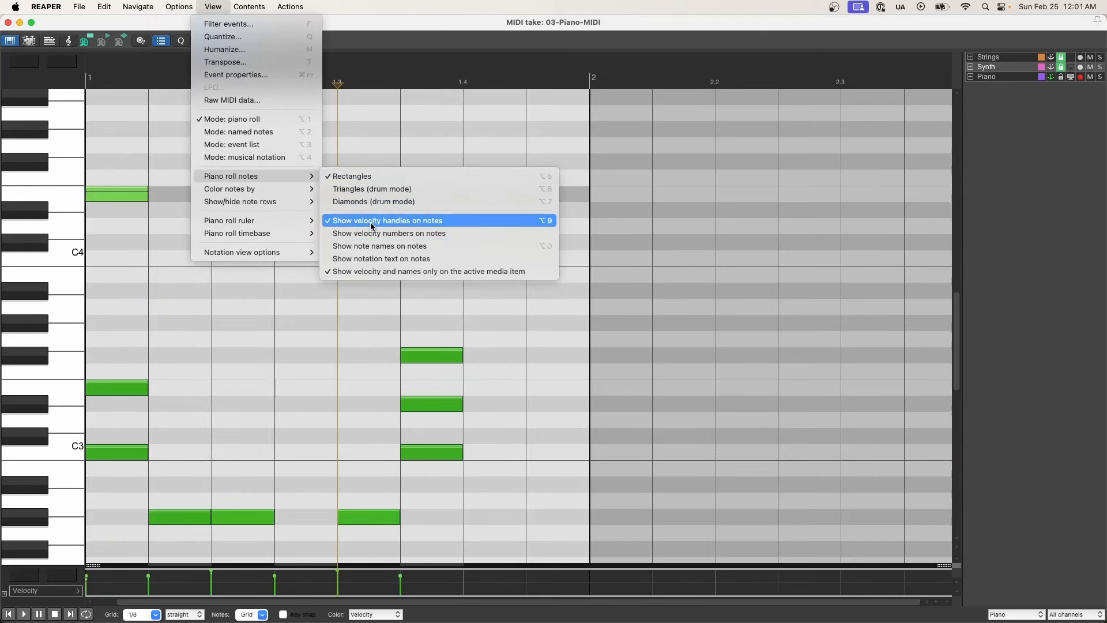
{"action": "left_click", "coordinate": [424, 224]}
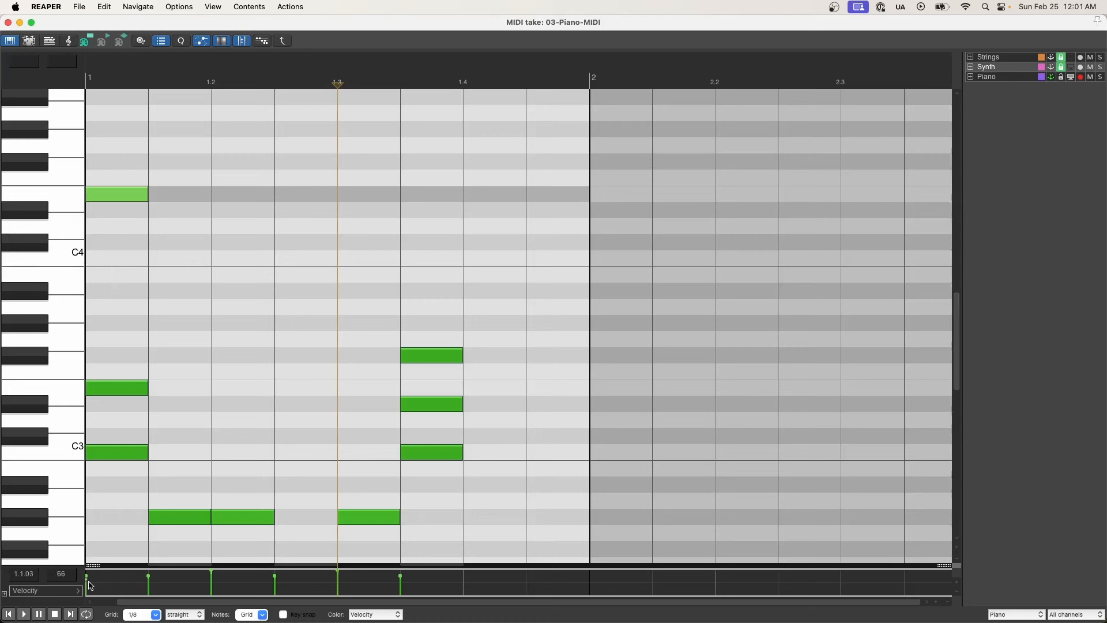
Step: In the velocity lane, adjust the first notes' velocities, and lower all the notes to one even velocity
{"action": "left_click_drag", "start_coordinate": [86, 575], "coordinate": [146, 572]}
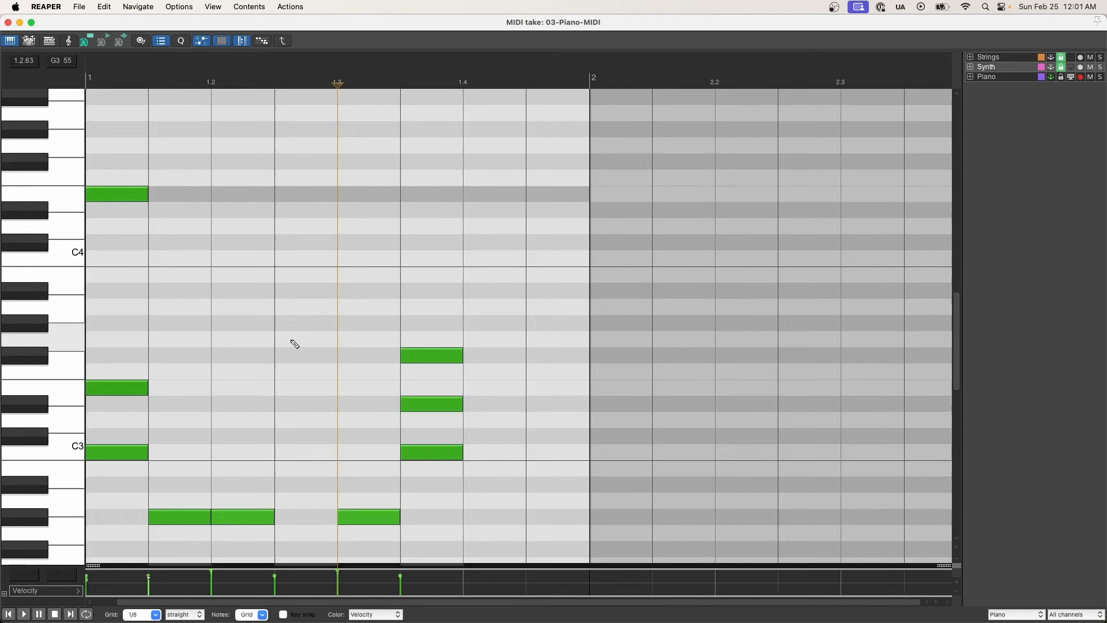
{"action": "left_click", "coordinate": [210, 482]}
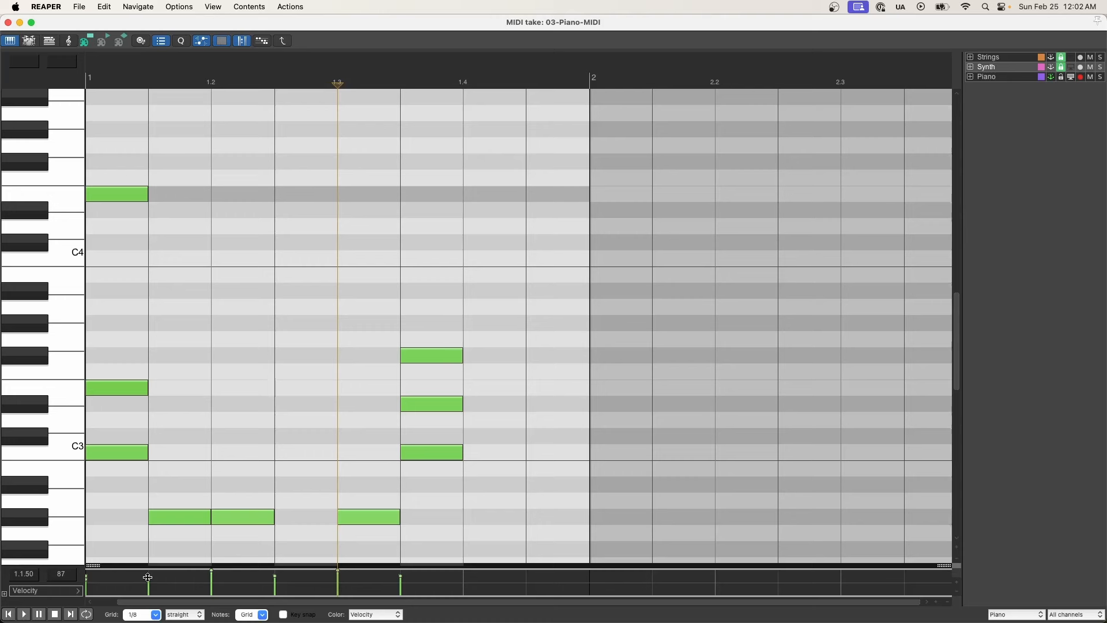
{"action": "mouse_move", "coordinate": [148, 578]}
{"action": "left_mouse_down"}
{"action": "mouse_move", "coordinate": [147, 622]}
{"action": "mouse_move", "coordinate": [147, 568]}
{"action": "mouse_move", "coordinate": [147, 580]}
{"action": "left_mouse_up"}
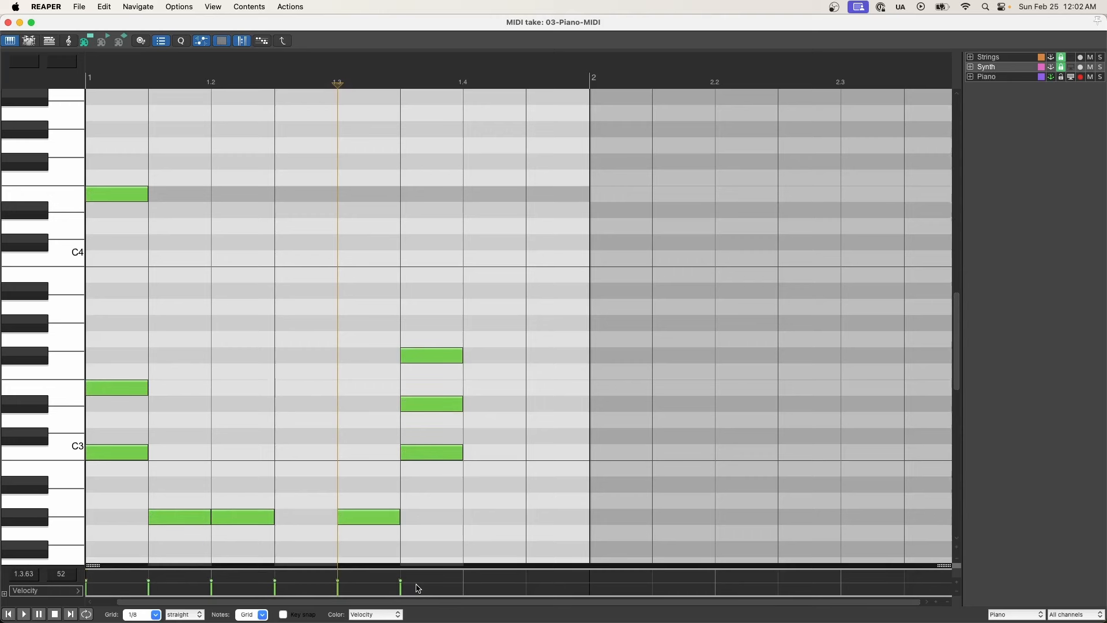
Step: In the arrange view, select the first Synth item and switch to the Synth item starting at bar 7
{"action": "scroll", "coordinate": [300, 266], "scroll_direction": "up", "scroll_amount": 1}
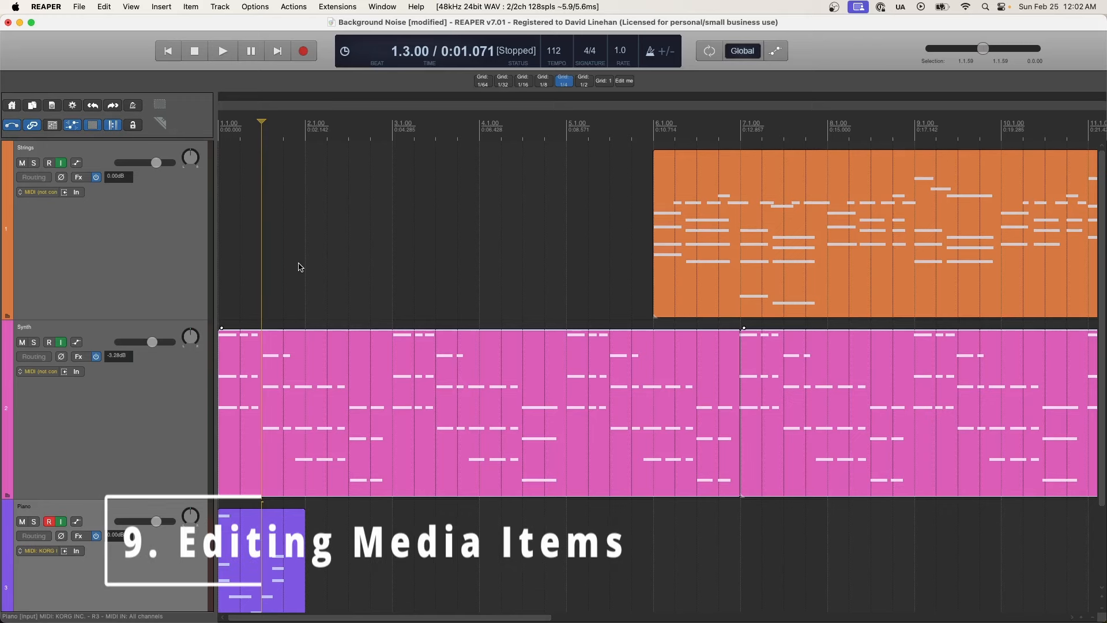
{"action": "scroll", "coordinate": [330, 285], "scroll_direction": "up", "scroll_amount": 3}
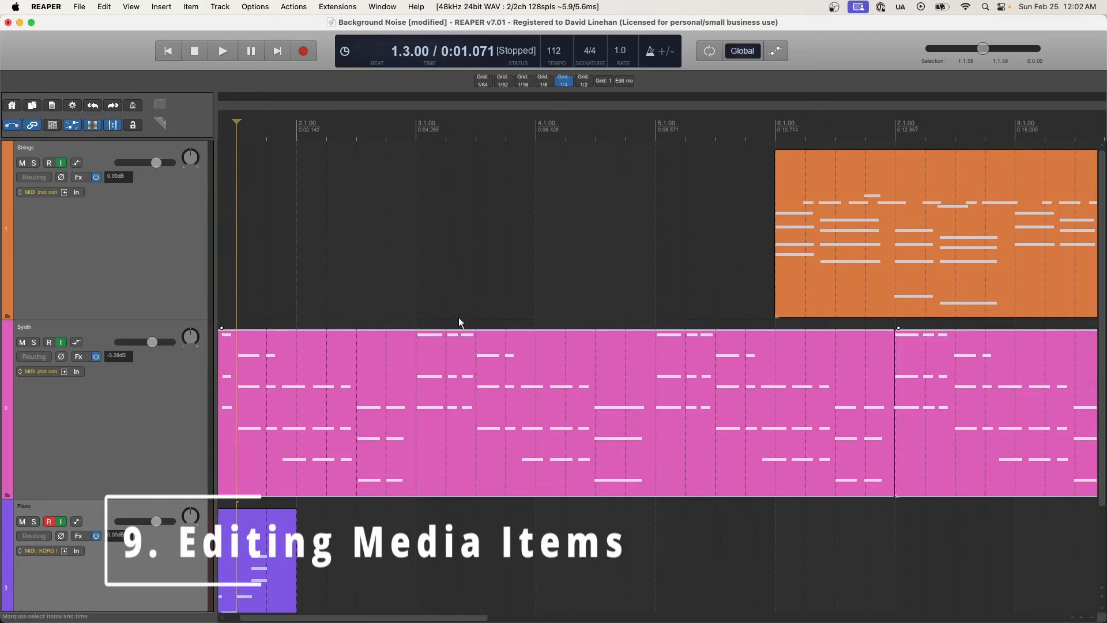
{"action": "scroll", "coordinate": [460, 320], "scroll_direction": "left", "scroll_amount": 2}
{"action": "scroll", "coordinate": [457, 389], "scroll_direction": "down", "scroll_amount": 3}
{"action": "scroll", "coordinate": [457, 389], "scroll_direction": "down", "scroll_amount": 2}
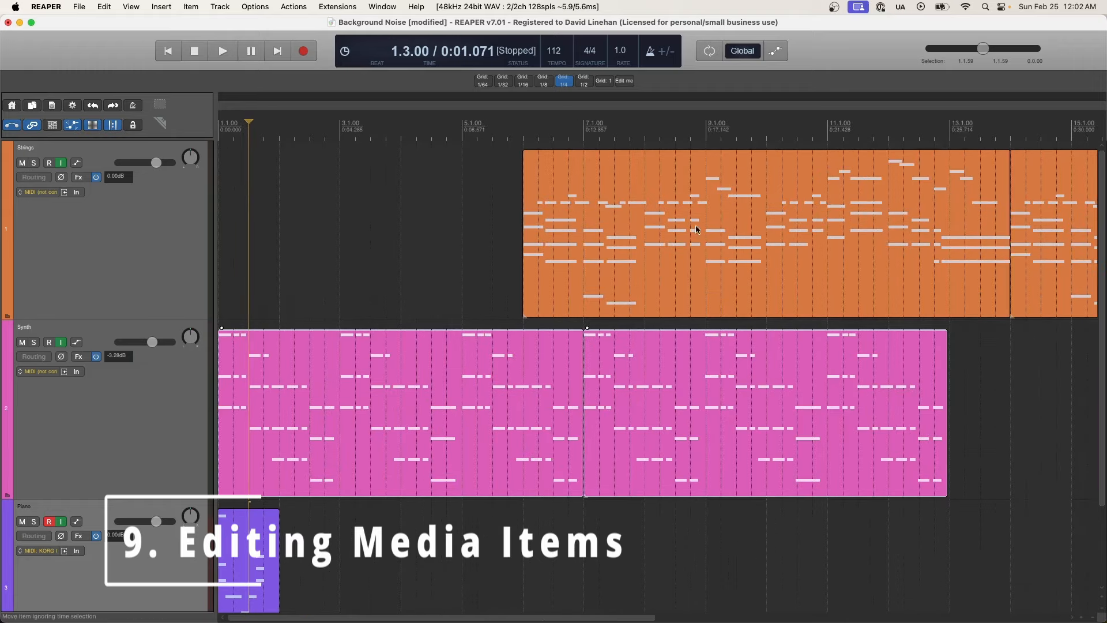
{"action": "scroll", "coordinate": [385, 277], "scroll_direction": "down", "scroll_amount": 2}
{"action": "left_click", "coordinate": [380, 291]}
{"action": "left_click", "coordinate": [667, 302]}
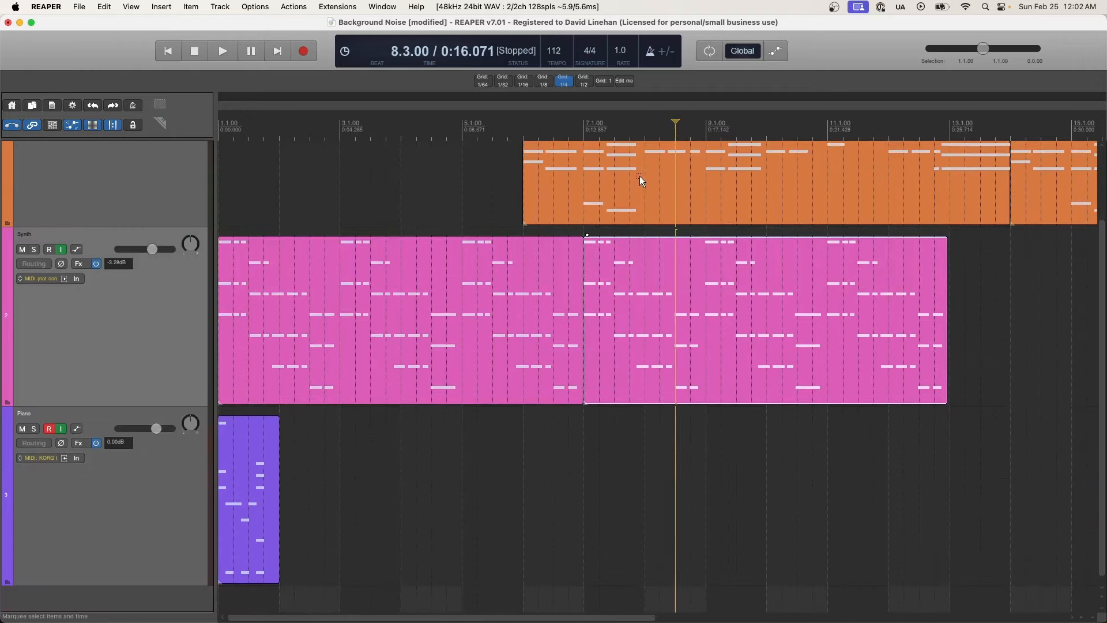
Step: Select the Strings, Piano and both Synth items one after another, finishing with the Piano item selected
{"action": "left_click", "coordinate": [639, 176]}
{"action": "left_click", "coordinate": [253, 416]}
{"action": "left_click", "coordinate": [296, 329]}
{"action": "left_click", "coordinate": [708, 323]}
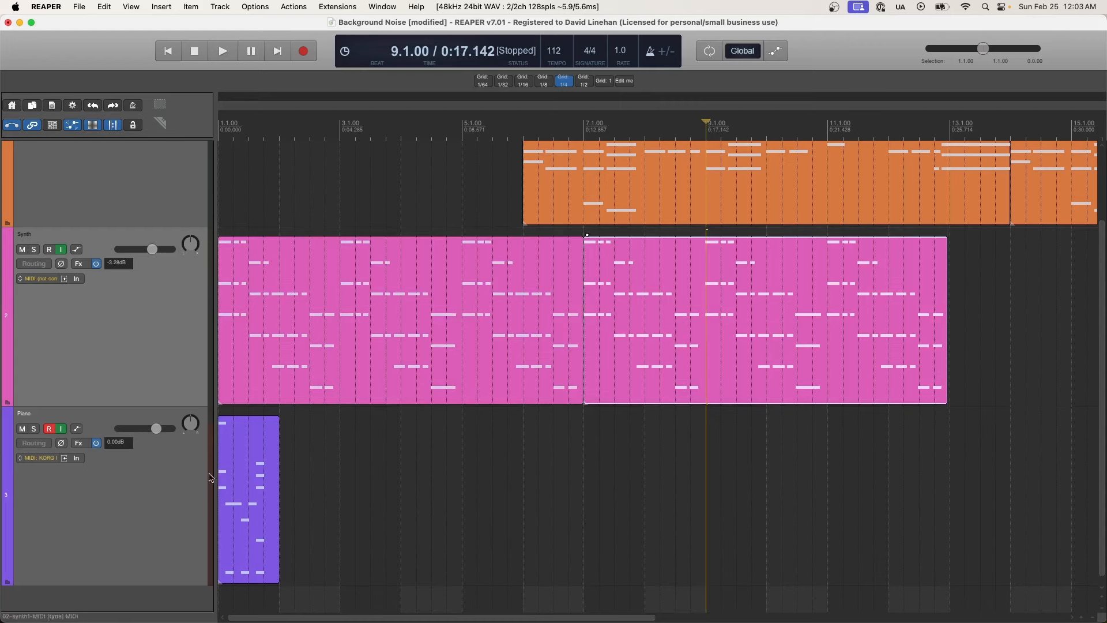
{"action": "left_click", "coordinate": [250, 496]}
{"action": "scroll", "coordinate": [309, 366], "scroll_direction": "up", "scroll_amount": 3}
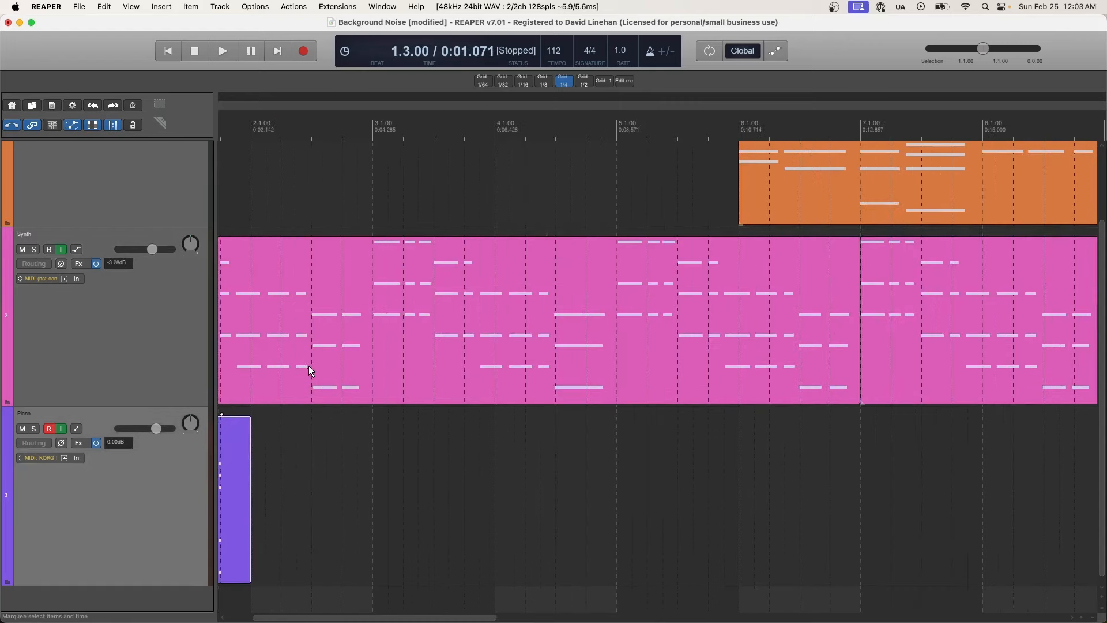
Step: Select the first Synth item, and place three copies of the Piano item along its track, with the first copy at bar 3
{"action": "left_click", "coordinate": [431, 265]}
{"action": "left_click", "coordinate": [410, 253]}
{"action": "left_click", "coordinate": [460, 348]}
{"action": "scroll", "coordinate": [431, 369], "scroll_direction": "down", "scroll_amount": 3}
{"action": "scroll", "coordinate": [430, 369], "scroll_direction": "down", "scroll_amount": 1}
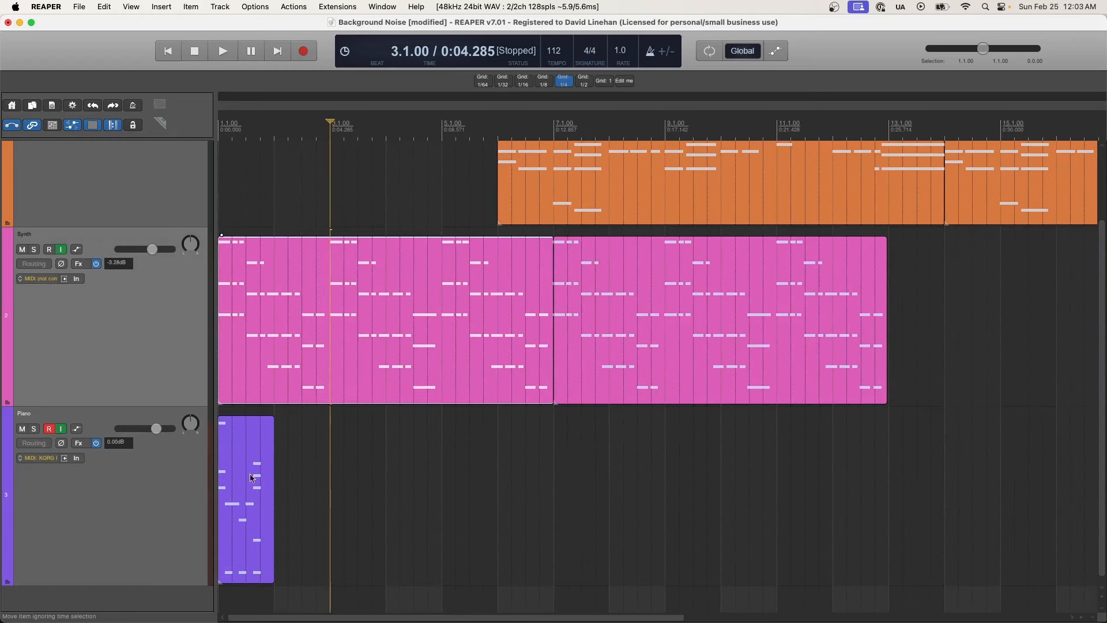
{"action": "left_click_drag", "start_coordinate": [245, 447], "coordinate": [371, 470]}
{"action": "left_click_drag", "start_coordinate": [468, 474], "coordinate": [565, 476]}
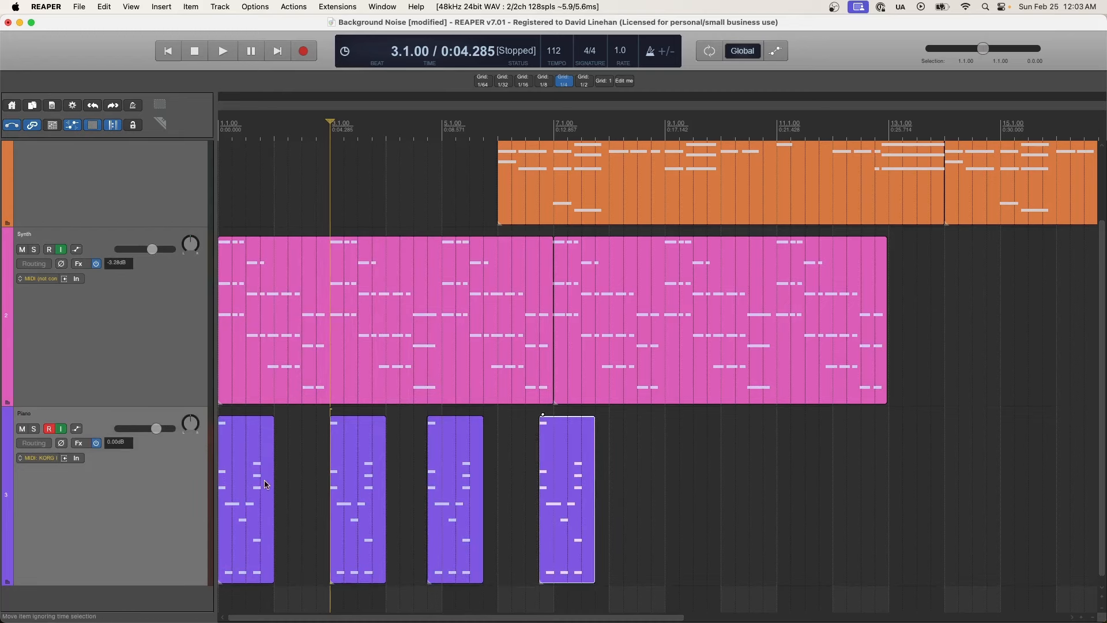
Step: Undo the three Piano item copies so that only the original item is left
{"action": "key", "text": "super+z"}
{"action": "key", "text": "super+z"}
{"action": "key", "text": "super+z"}
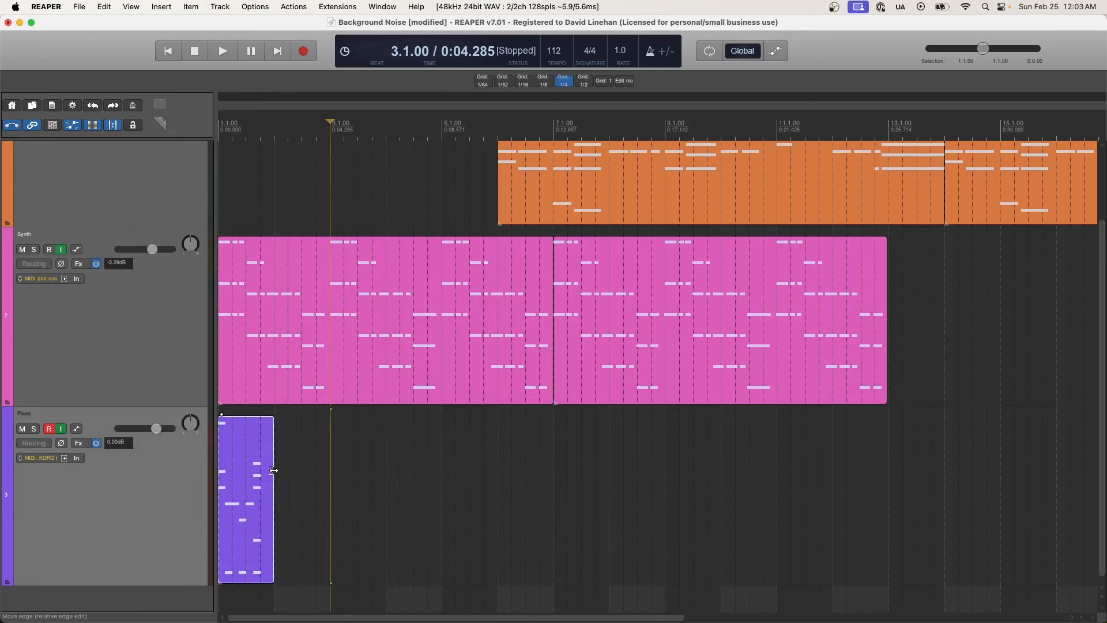
Step: Trim the end of the first Synth item back to beat 2 of bar 4, and undo the trim
{"action": "left_click_drag", "start_coordinate": [274, 470], "coordinate": [282, 436]}
{"action": "scroll", "coordinate": [361, 368], "scroll_direction": "up", "scroll_amount": 5}
{"action": "scroll", "coordinate": [361, 368], "scroll_direction": "down", "scroll_amount": 5}
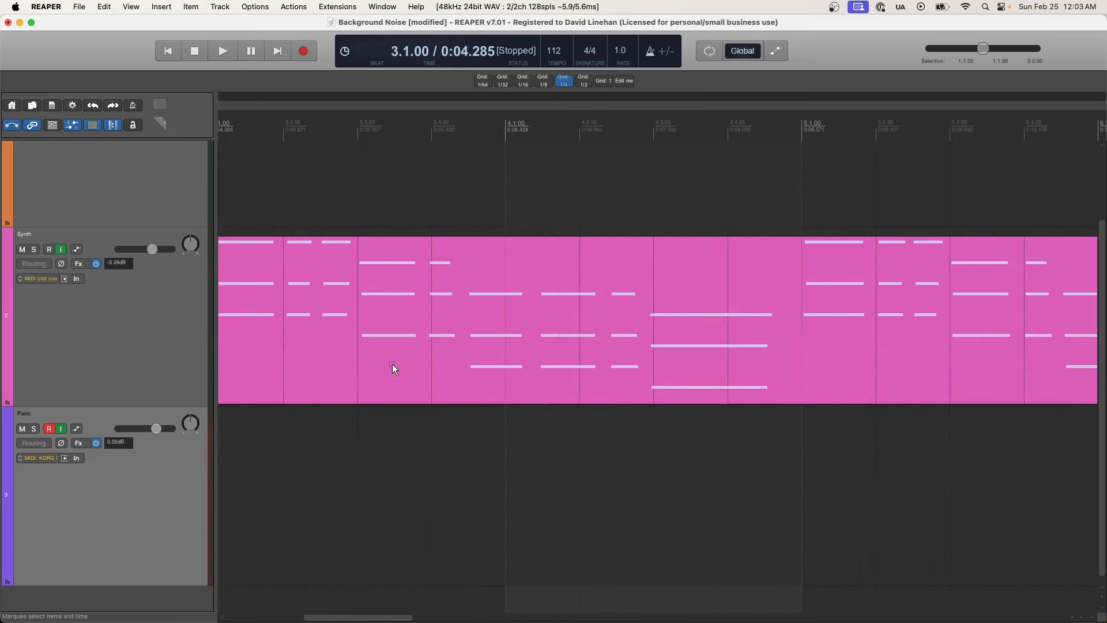
{"action": "left_click_drag", "start_coordinate": [831, 303], "coordinate": [474, 323]}
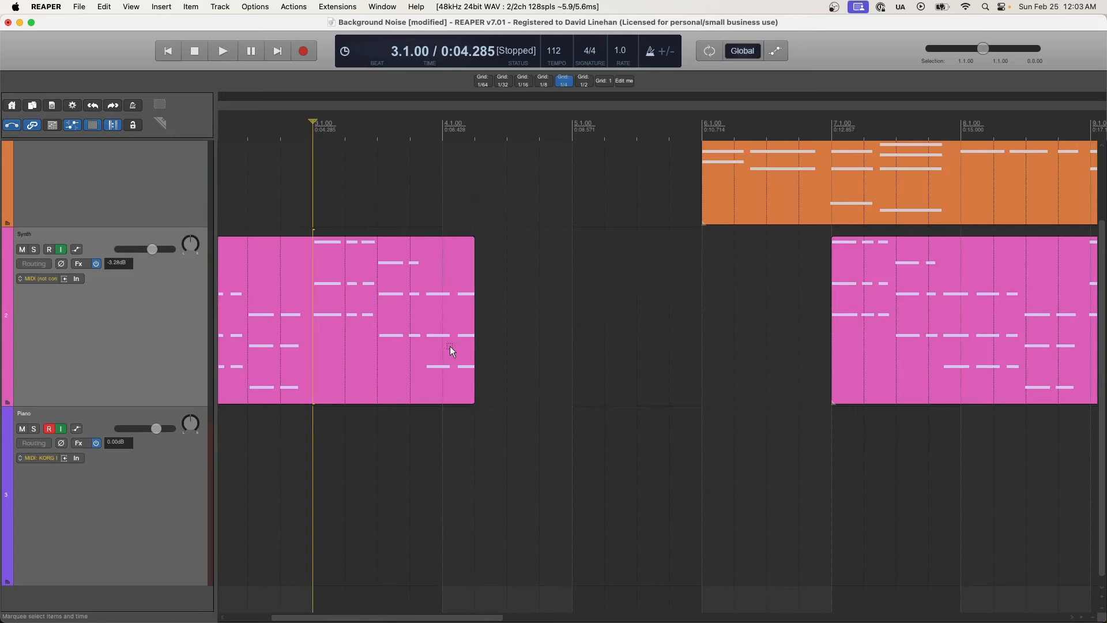
{"action": "key", "text": "super+z"}
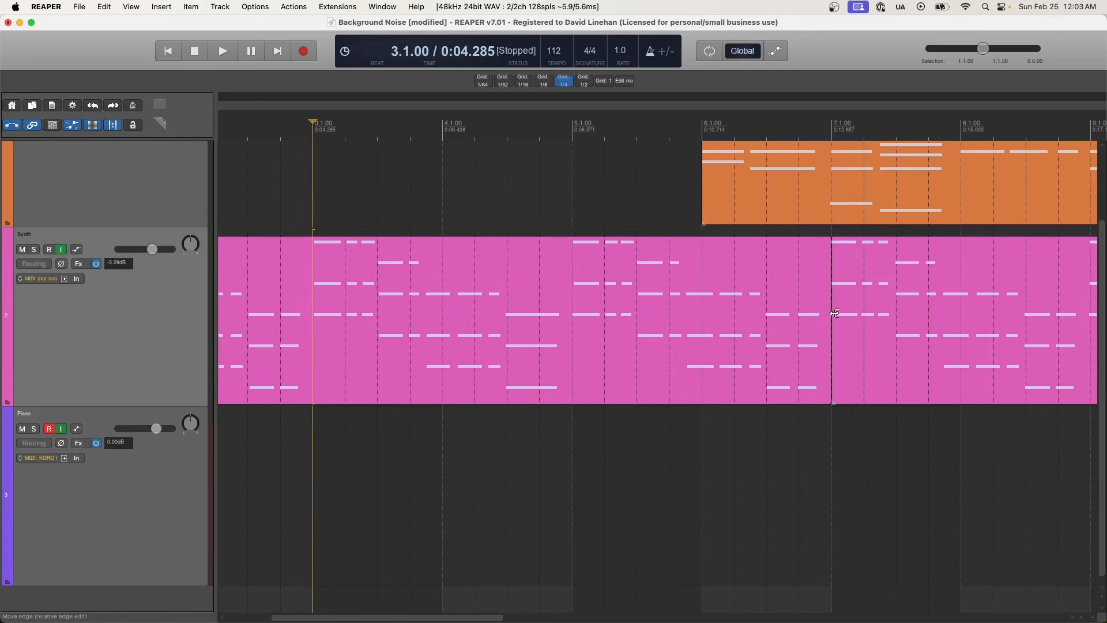
Step: Shorten the first Synth item so it ends within bar 3, and extend its end back to bar 7
{"action": "left_click_drag", "start_coordinate": [829, 308], "coordinate": [422, 323]}
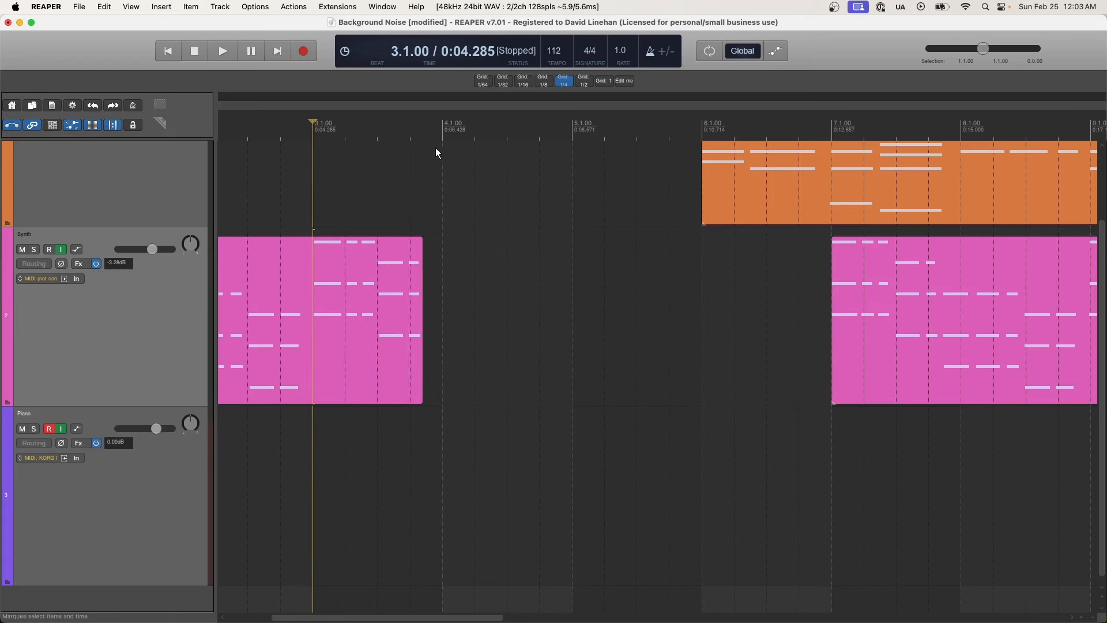
{"action": "left_click_drag", "start_coordinate": [420, 288], "coordinate": [832, 311]}
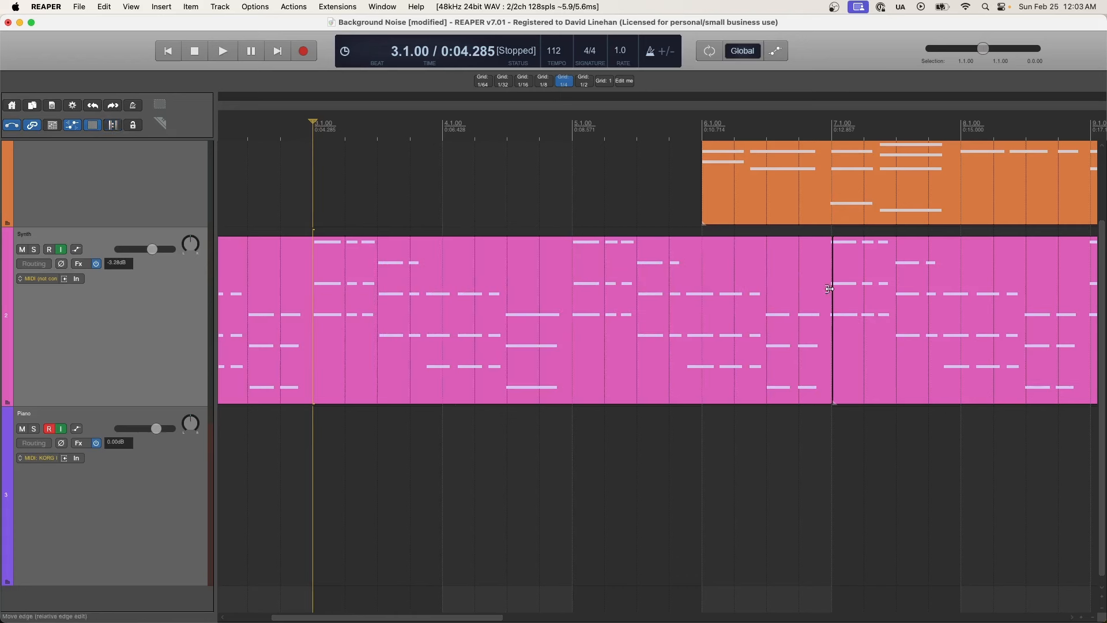
{"action": "left_click_drag", "start_coordinate": [830, 273], "coordinate": [793, 278]}
{"action": "key", "text": "Escape"}
Step: Toggle snapping, trim the first Synth item's end to just after bar 5, and restore it to bar 7
{"action": "left_click", "coordinate": [113, 126]}
{"action": "left_click_drag", "start_coordinate": [829, 299], "coordinate": [593, 304]}
{"action": "left_click", "coordinate": [614, 308]}
{"action": "left_click", "coordinate": [591, 298]}
{"action": "left_click_drag", "start_coordinate": [590, 299], "coordinate": [822, 317]}
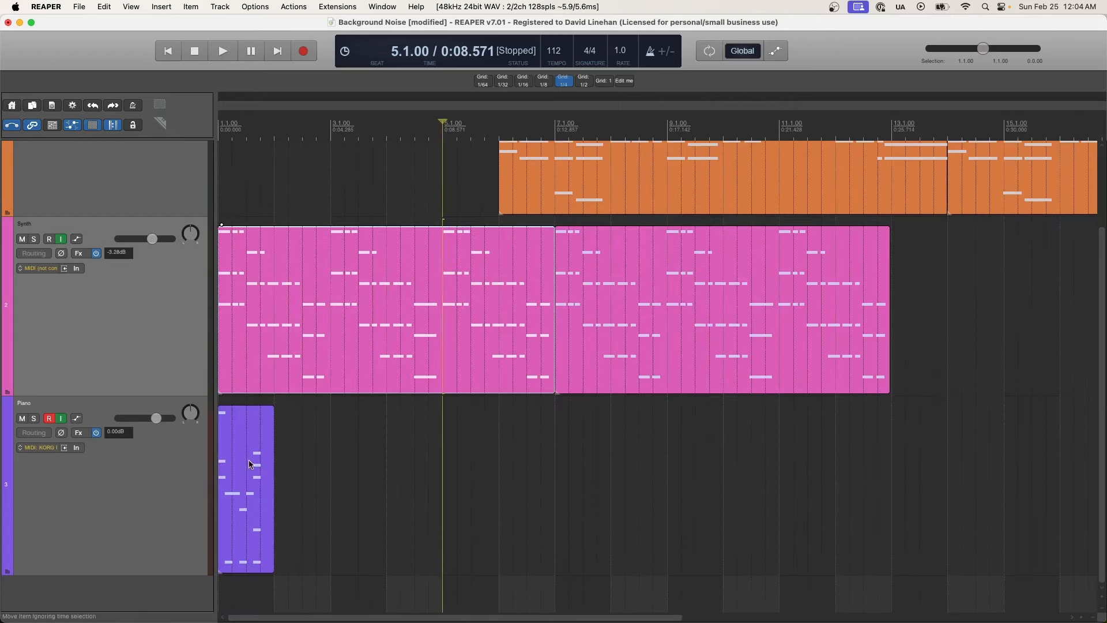
Step: Select the Piano item, and record a short MIDI take on the Piano track from the project start
{"action": "left_click", "coordinate": [249, 464]}
{"action": "left_click", "coordinate": [280, 470]}
{"action": "left_click", "coordinate": [237, 436]}
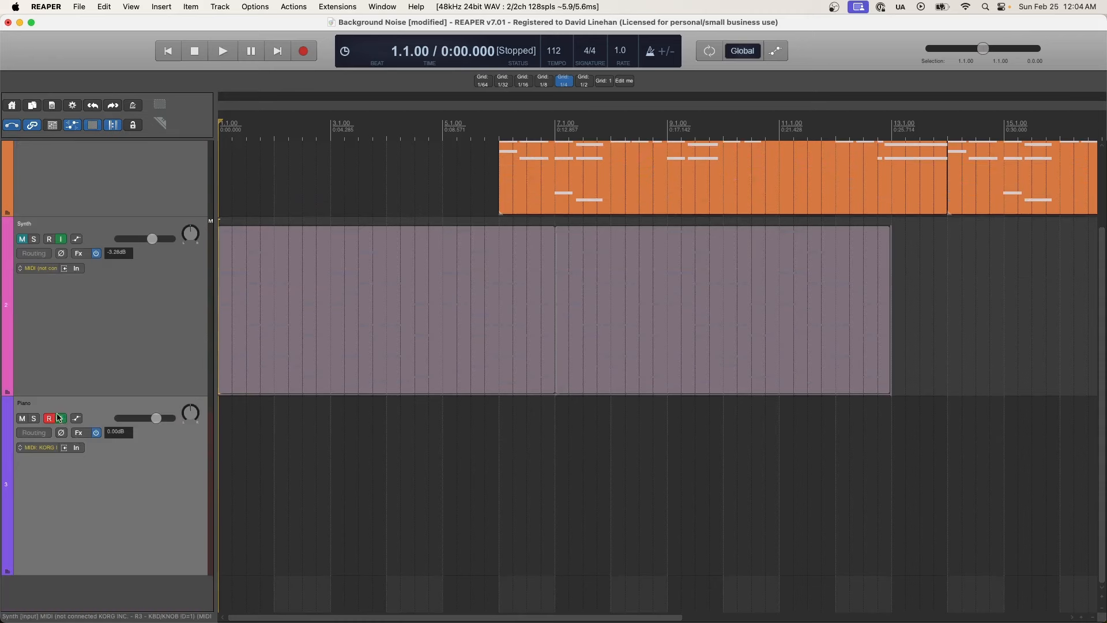
{"action": "left_click", "coordinate": [303, 51]}
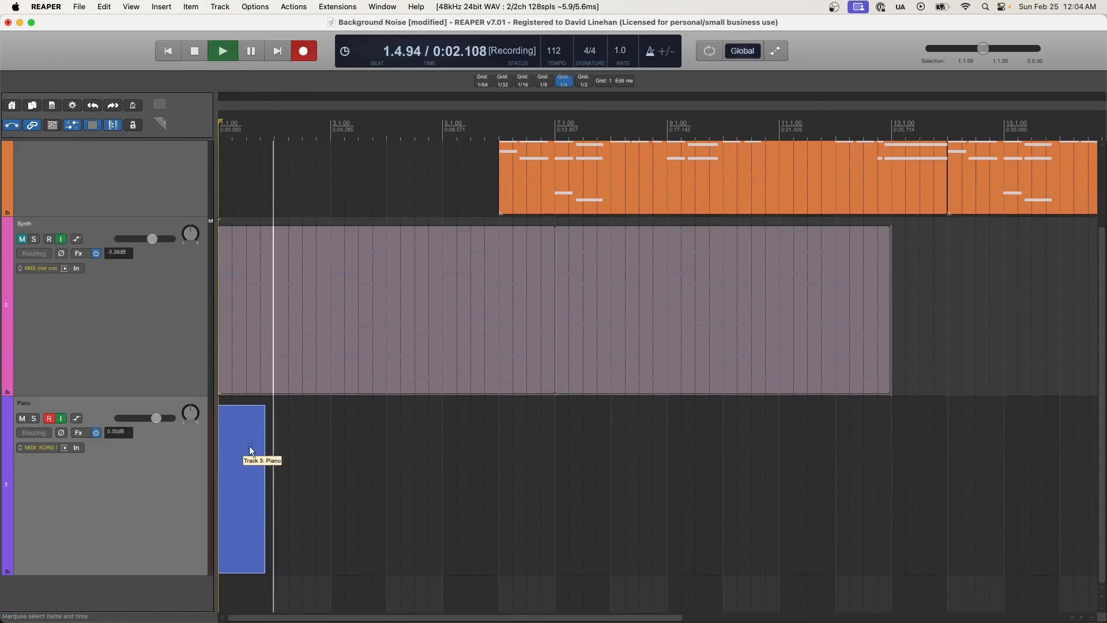
{"action": "key", "text": "space"}
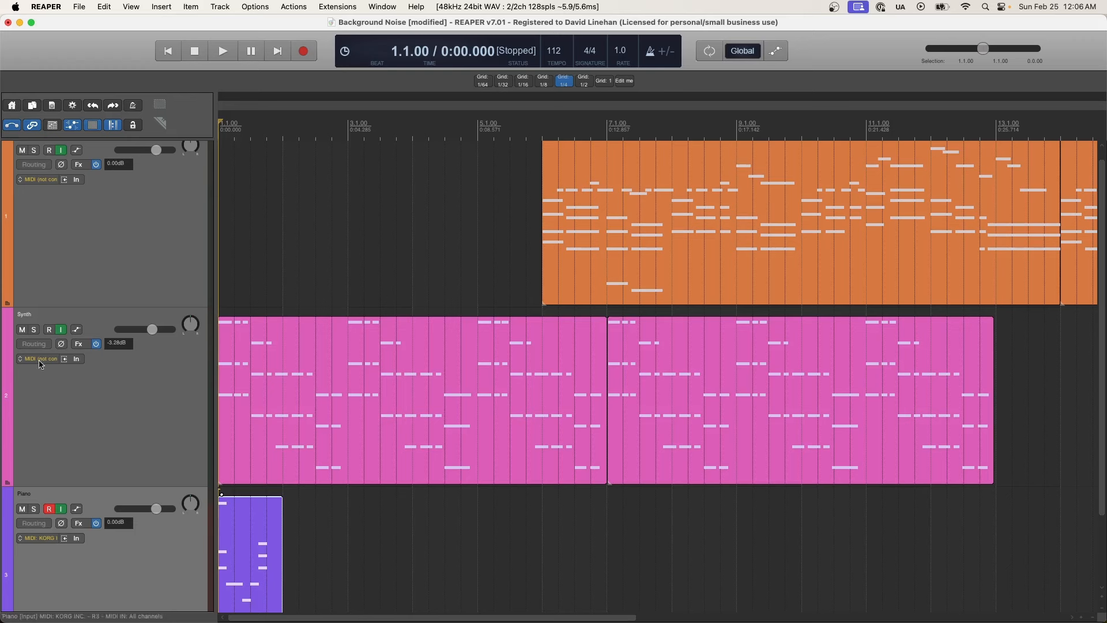
Step: Choose MIDI overdub as the Synth track's record mode, and switch it to MIDI replace
{"action": "left_click", "coordinate": [77, 360]}
{"action": "mouse_move", "coordinate": [112, 387]}
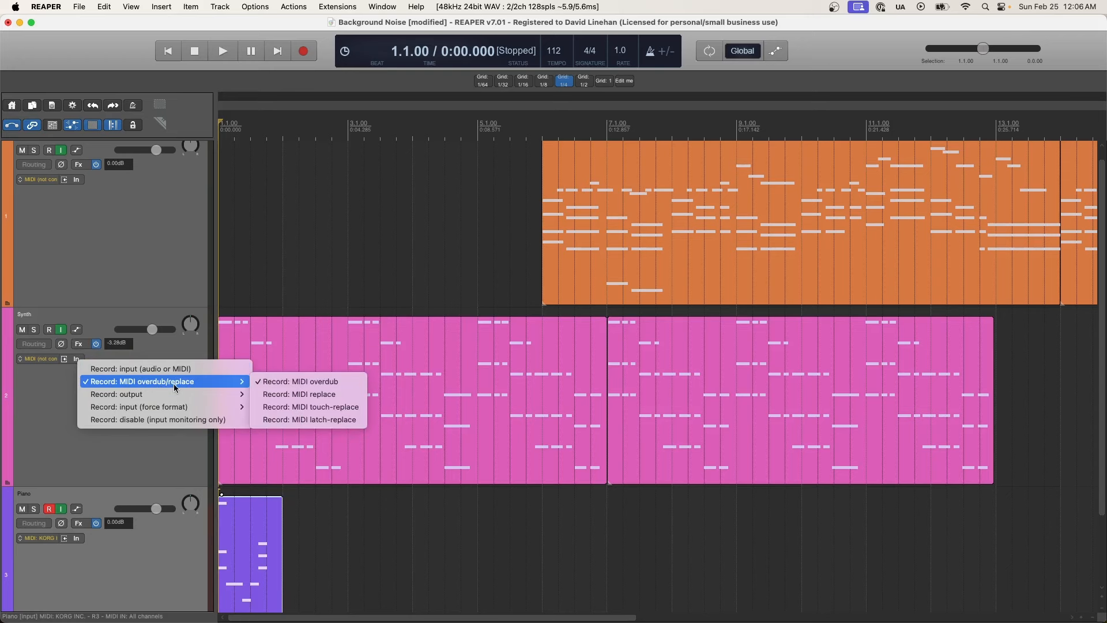
{"action": "left_click", "coordinate": [325, 385]}
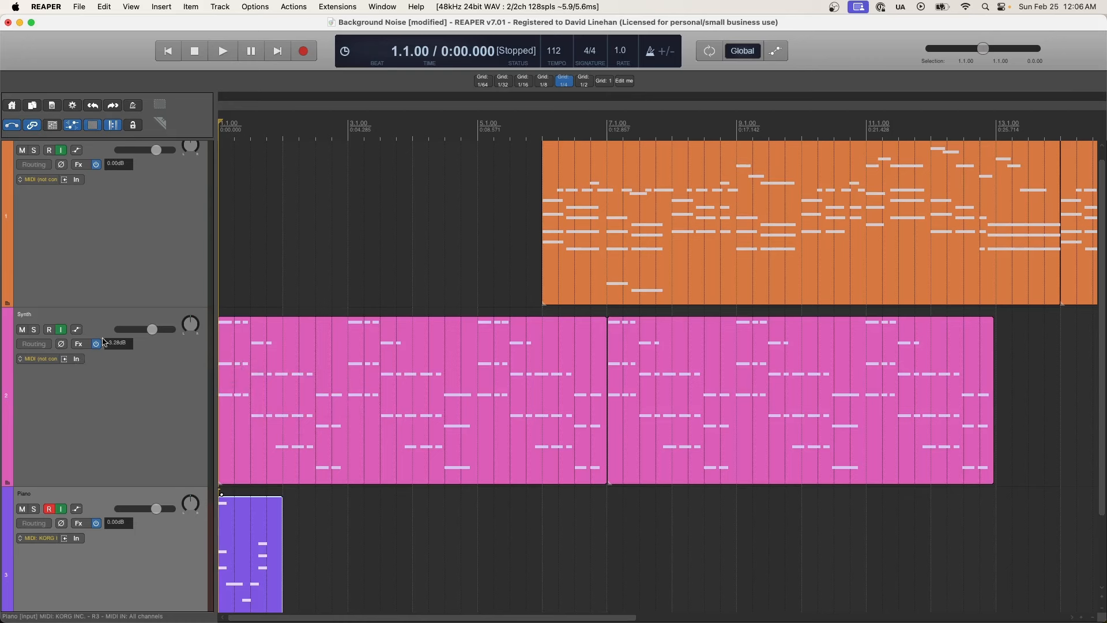
{"action": "left_click", "coordinate": [86, 359]}
{"action": "mouse_move", "coordinate": [144, 380]}
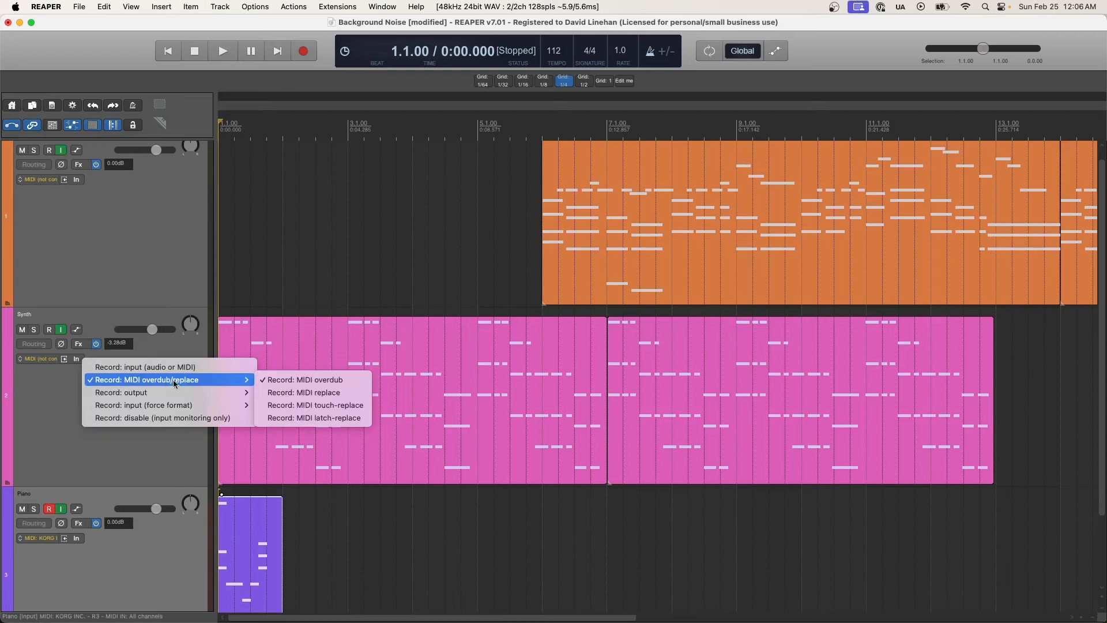
{"action": "left_click", "coordinate": [335, 398]}
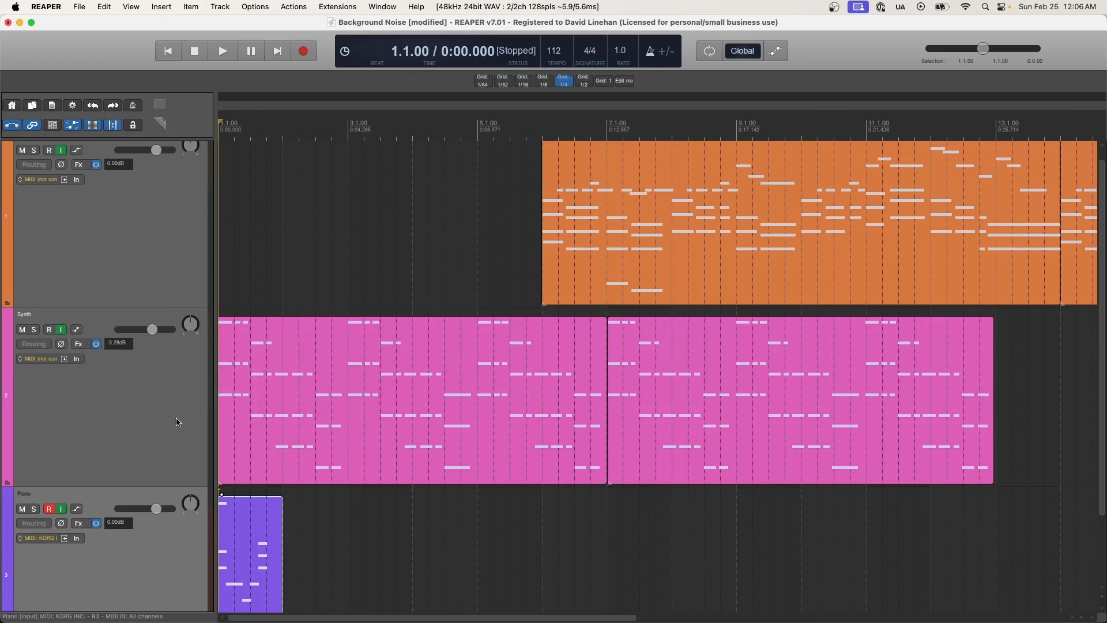
{"action": "mouse_move", "coordinate": [220, 355]}
{"action": "left_mouse_down"}
{"action": "mouse_move", "coordinate": [413, 358]}
{"action": "mouse_move", "coordinate": [220, 358]}
{"action": "left_mouse_up"}
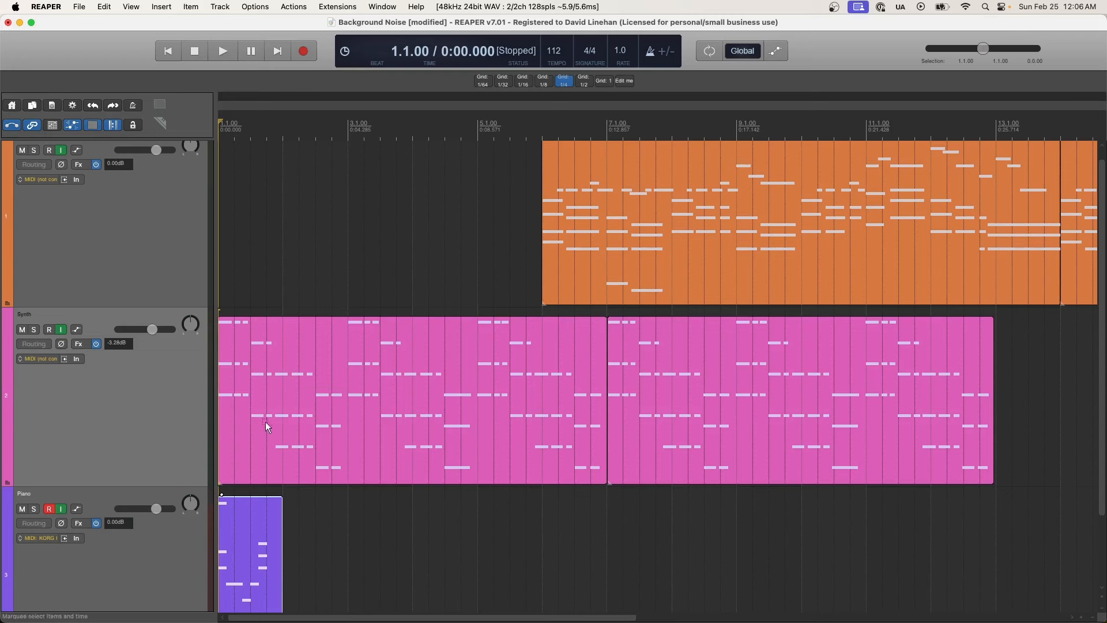
Step: Select the first Synth item, and open the Synth track's MIDI overdub/replace record options
{"action": "left_click", "coordinate": [416, 401]}
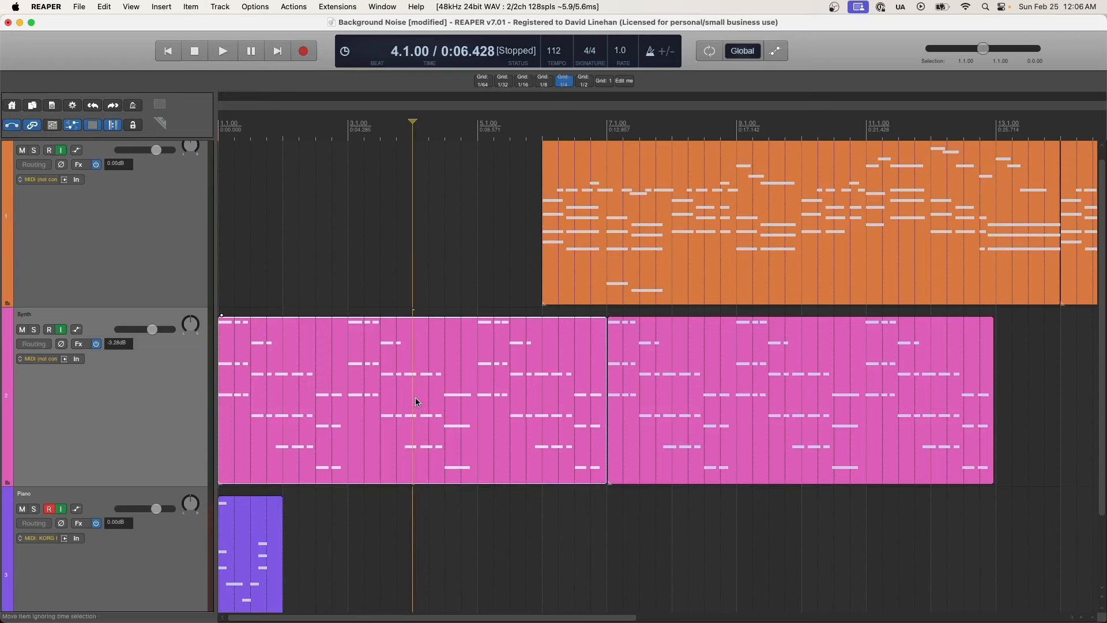
{"action": "left_click", "coordinate": [77, 360]}
{"action": "mouse_move", "coordinate": [190, 380]}
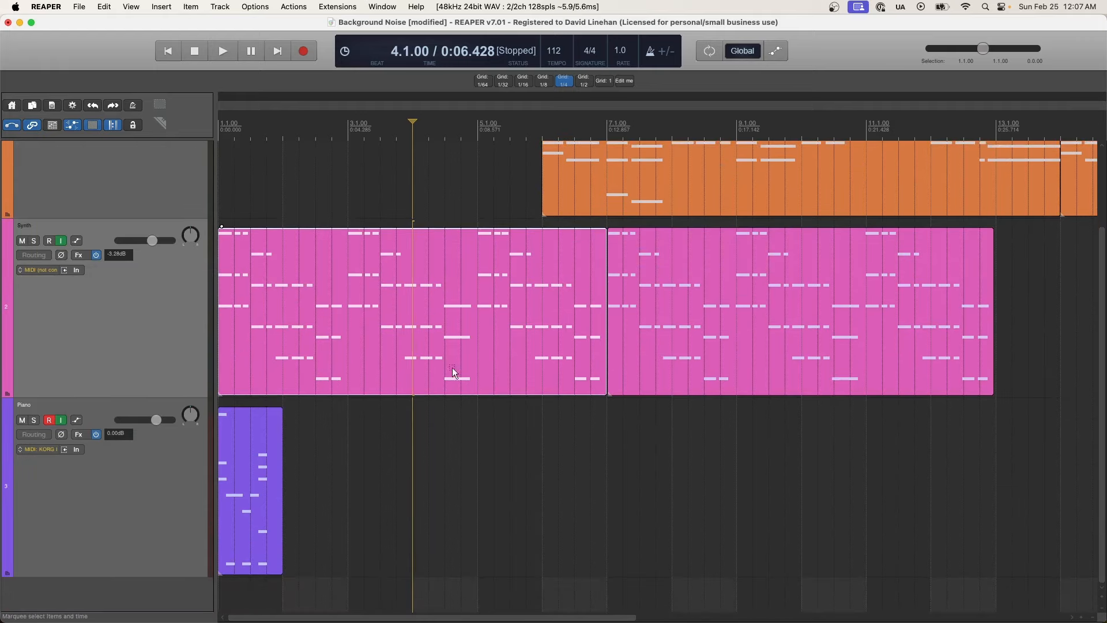
Step: Reduce the Piano track's height by about half, and delete the item on it
{"action": "scroll", "coordinate": [204, 492], "scroll_direction": "down", "scroll_amount": 1}
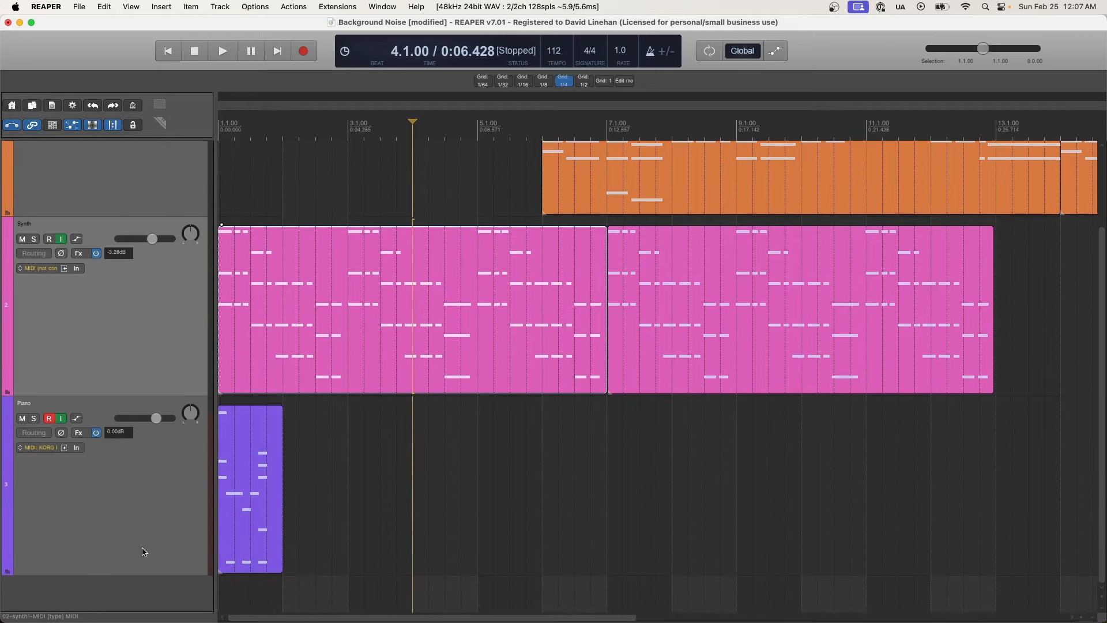
{"action": "left_click_drag", "start_coordinate": [149, 573], "coordinate": [149, 474]}
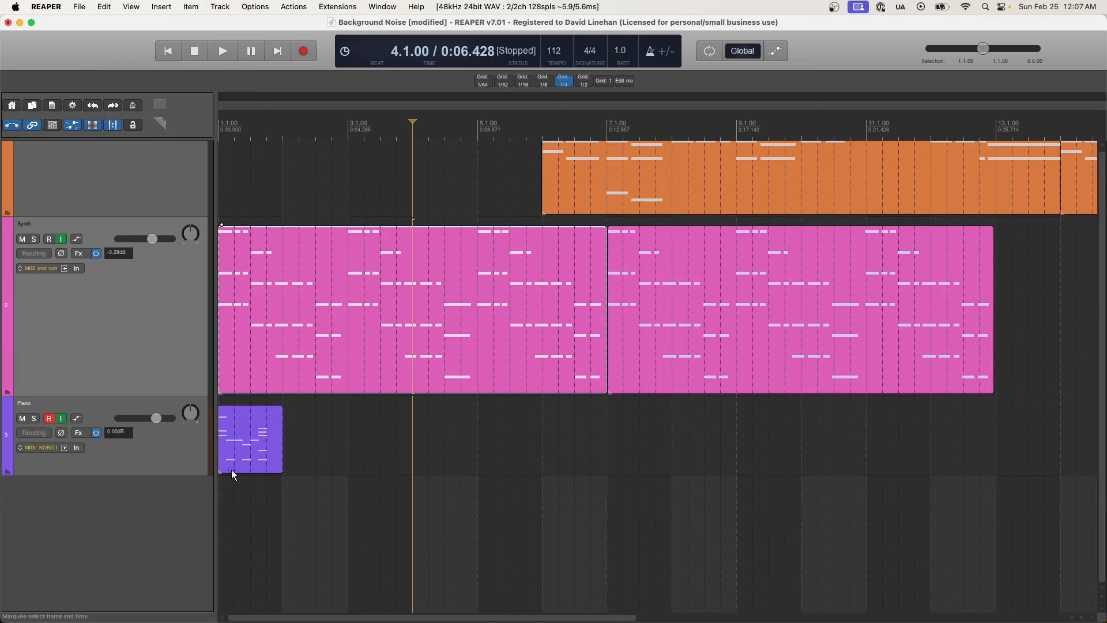
{"action": "left_click", "coordinate": [259, 433]}
{"action": "key", "text": "Delete"}
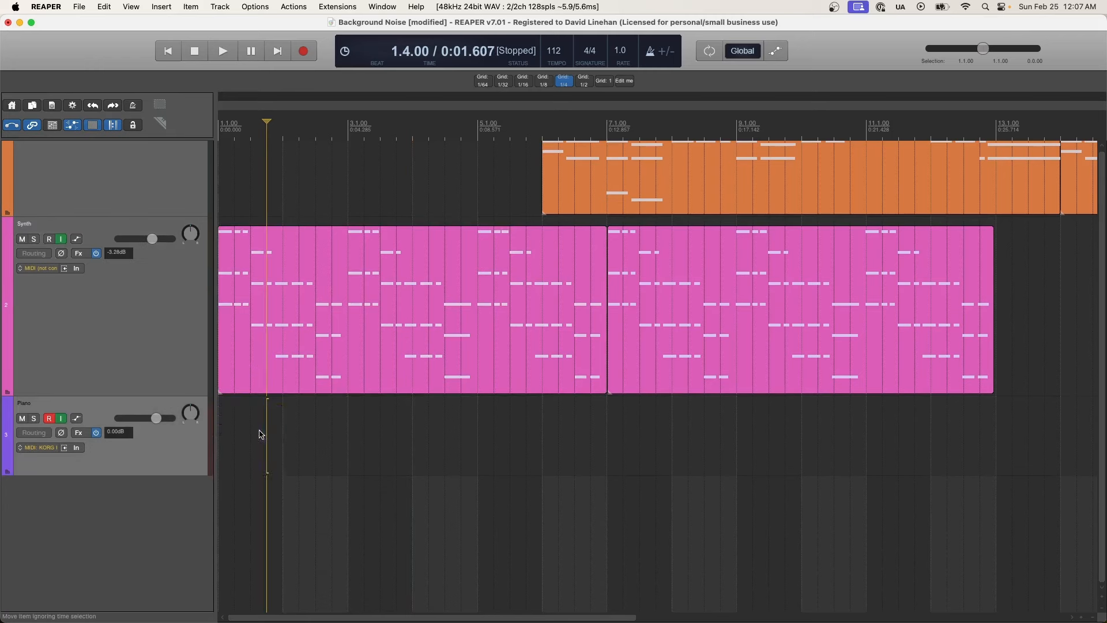
Step: Copy both Synth items onto the Piano track at the same position, and view that track's Grand Piano instrument
{"action": "left_click", "coordinate": [398, 316]}
{"action": "left_click", "coordinate": [762, 297], "text": "shift"}
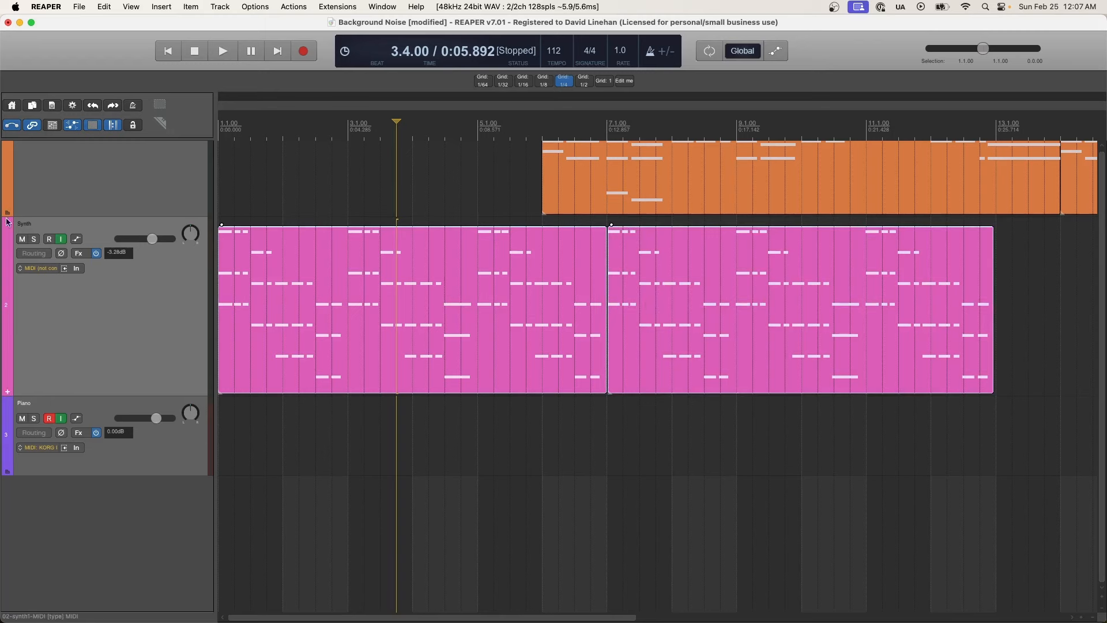
{"action": "left_click_drag", "start_coordinate": [291, 324], "coordinate": [308, 407]}
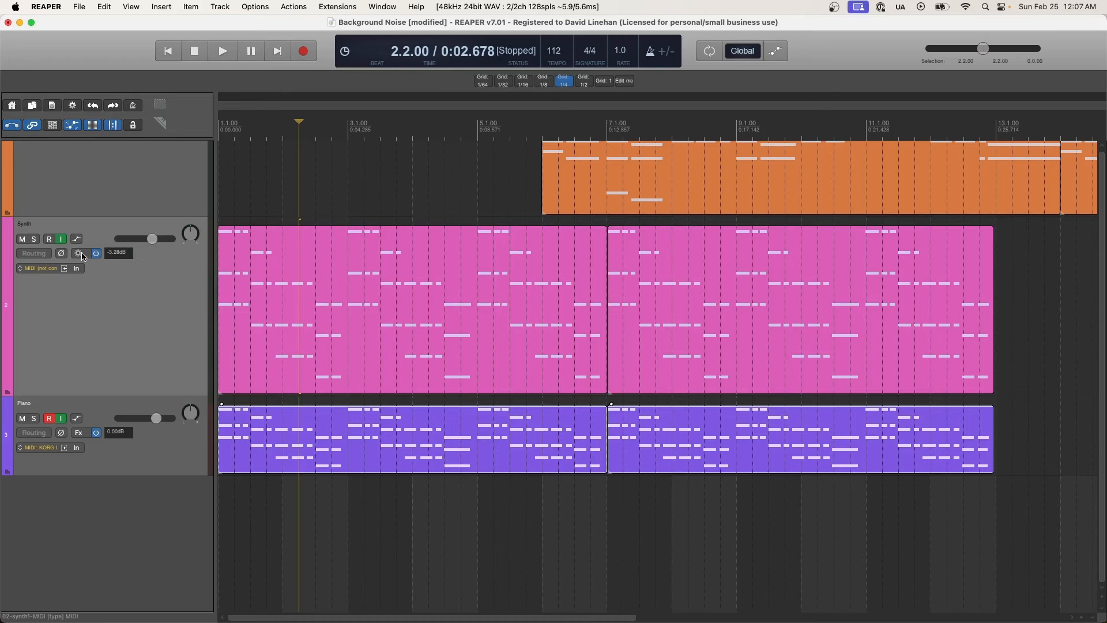
{"action": "left_click", "coordinate": [79, 432]}
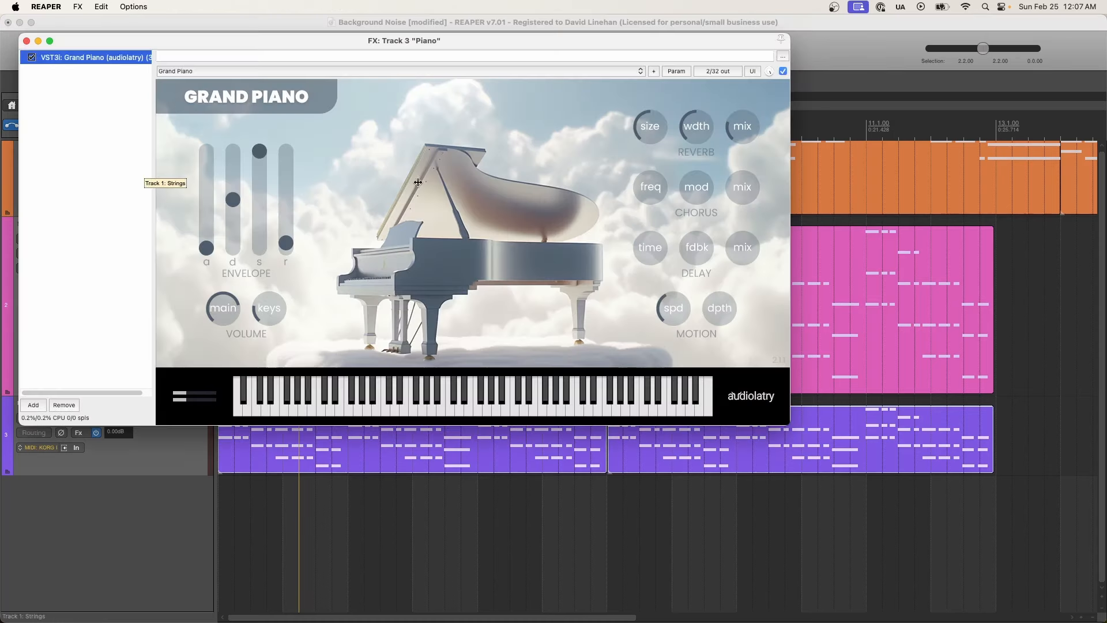
{"action": "left_click", "coordinate": [27, 41]}
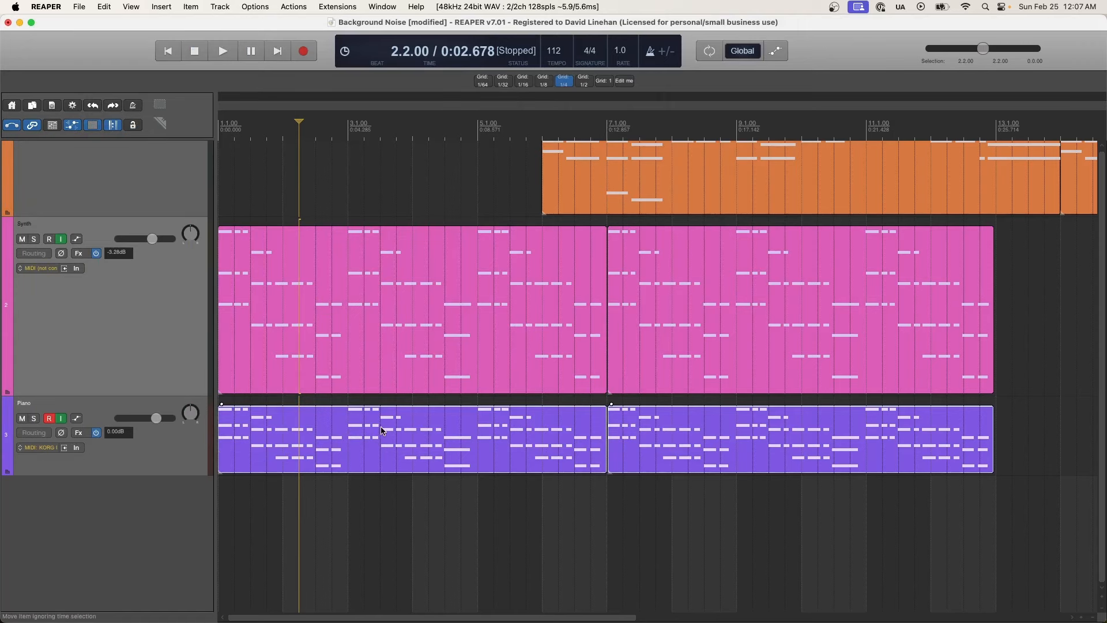
Step: Add a new track below the Piano track and name it Bassline
{"action": "double_click", "coordinate": [87, 512]}
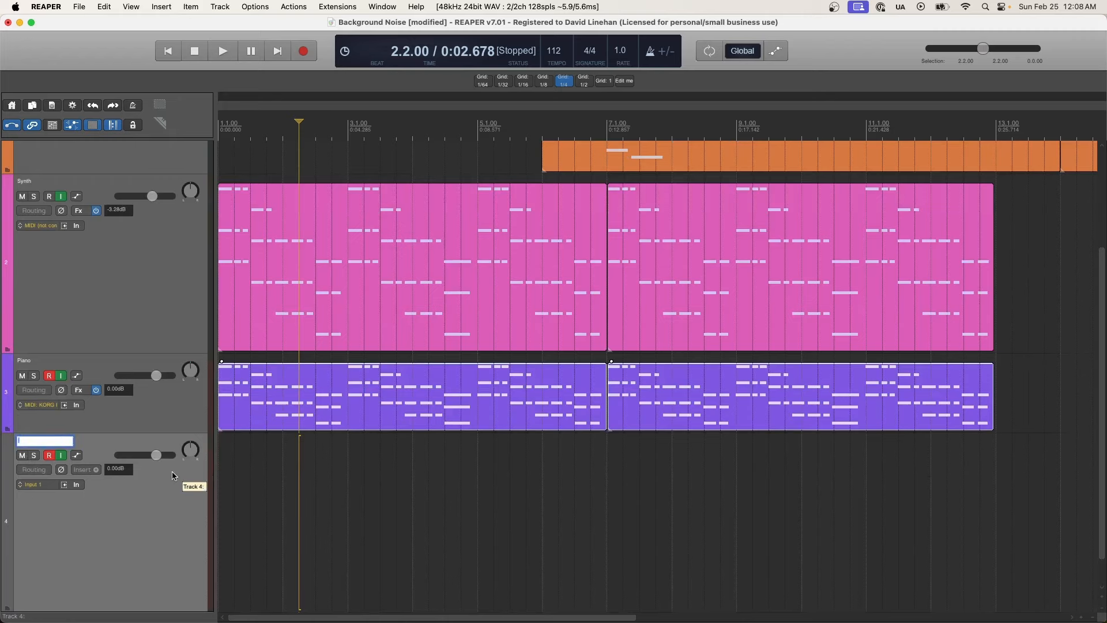
{"action": "type", "text": "Strings"}
{"action": "key", "text": "Return"}
Step: Open the first Piano item in the MIDI editor, and select the lowest note of each chord
{"action": "double_click", "coordinate": [380, 397]}
{"action": "scroll", "coordinate": [359, 302], "scroll_direction": "down", "scroll_amount": 10}
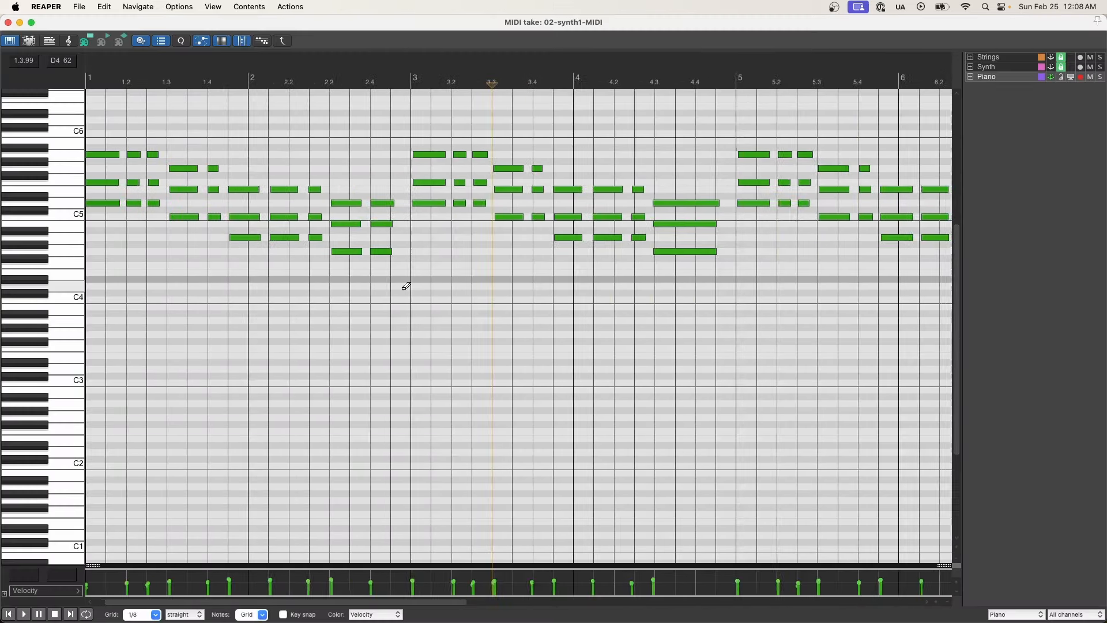
{"action": "scroll", "coordinate": [406, 286], "scroll_direction": "down", "scroll_amount": 2}
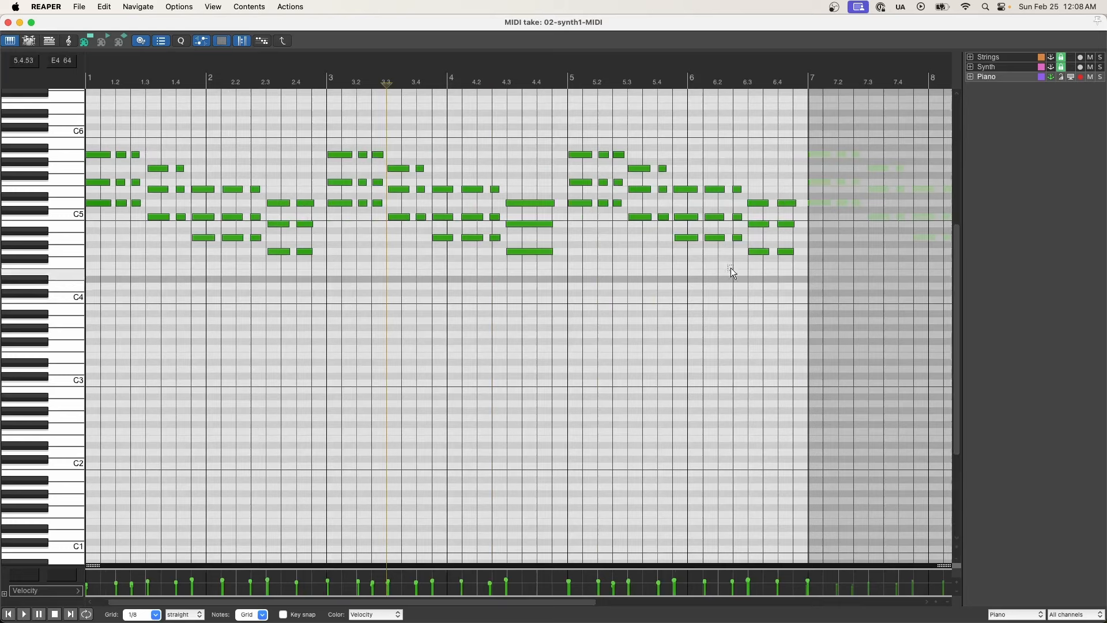
{"action": "mouse_move", "coordinate": [803, 263]}
{"action": "left_mouse_down"}
{"action": "mouse_move", "coordinate": [669, 235]}
{"action": "mouse_move", "coordinate": [168, 239]}
{"action": "left_mouse_up"}
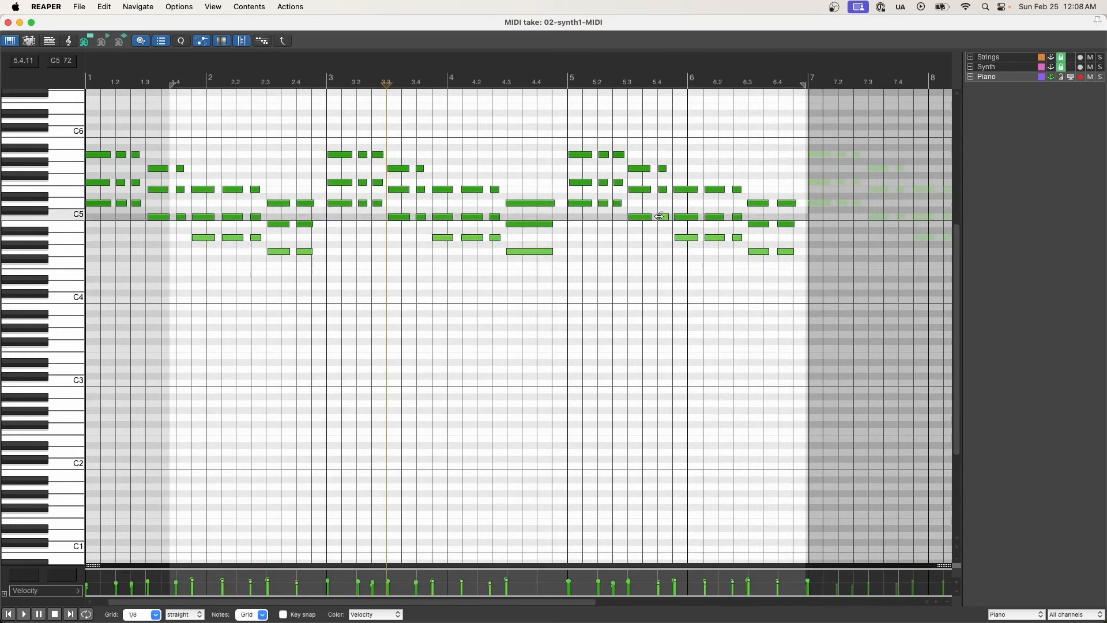
{"action": "left_click", "coordinate": [644, 217], "text": "super"}
{"action": "left_click", "coordinate": [617, 203], "text": "super"}
{"action": "left_click", "coordinate": [605, 203], "text": "super"}
{"action": "left_click", "coordinate": [573, 203], "text": "super"}
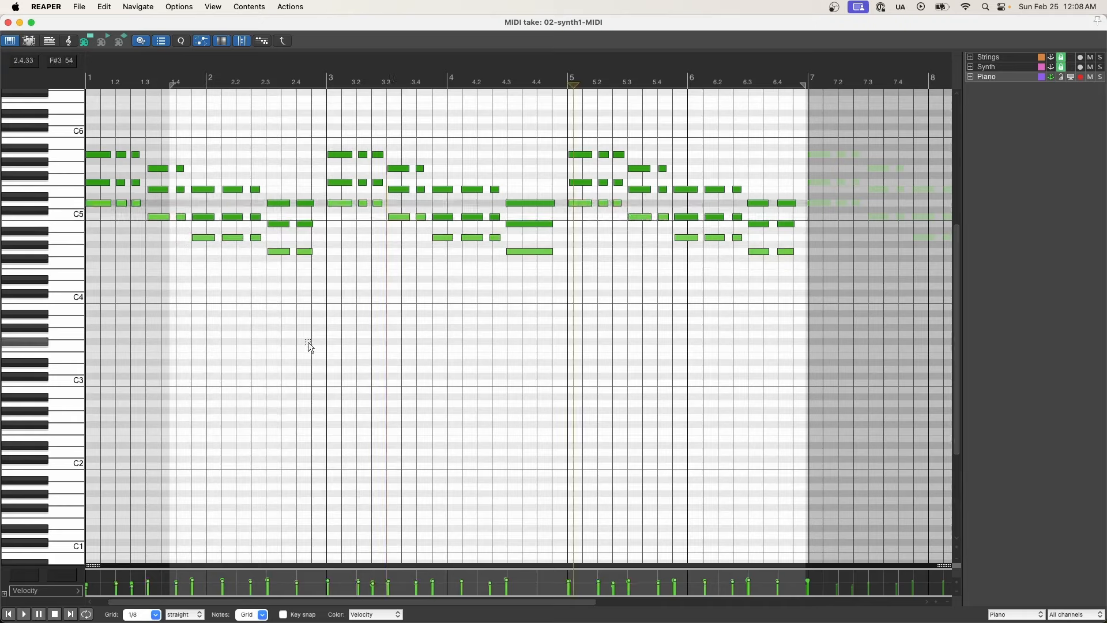
{"action": "key", "text": "Escape"}
Step: Insert a new MIDI item on the Bassline track spanning bar 1 to bar 7, and open it in the MIDI editor
{"action": "left_click", "coordinate": [250, 469]}
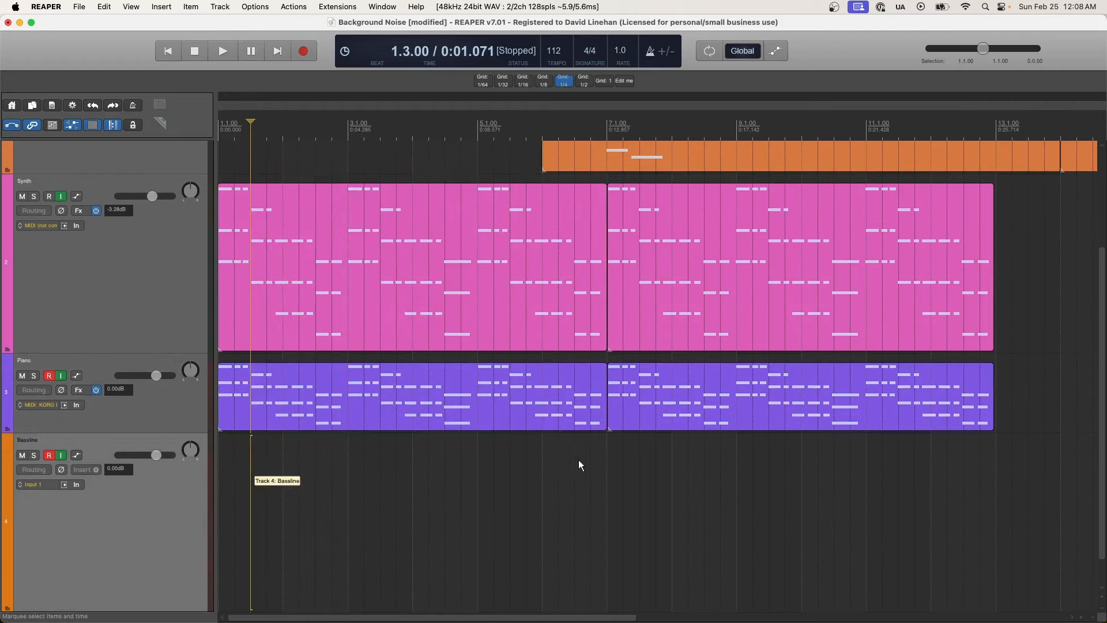
{"action": "left_click_drag", "start_coordinate": [600, 465], "coordinate": [206, 471]}
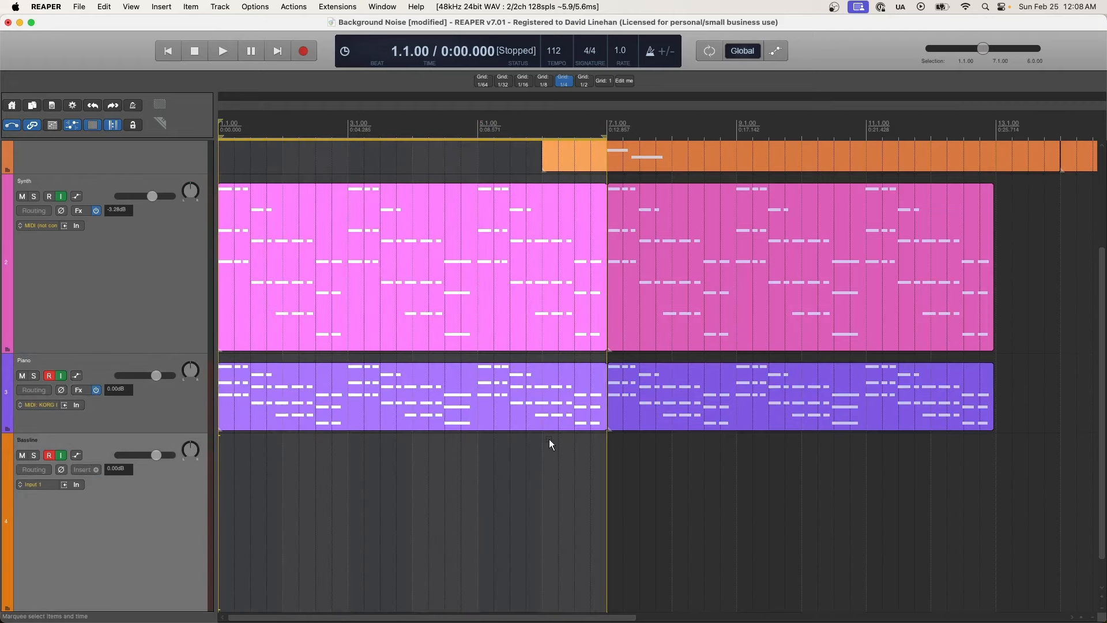
{"action": "left_click", "coordinate": [161, 7]}
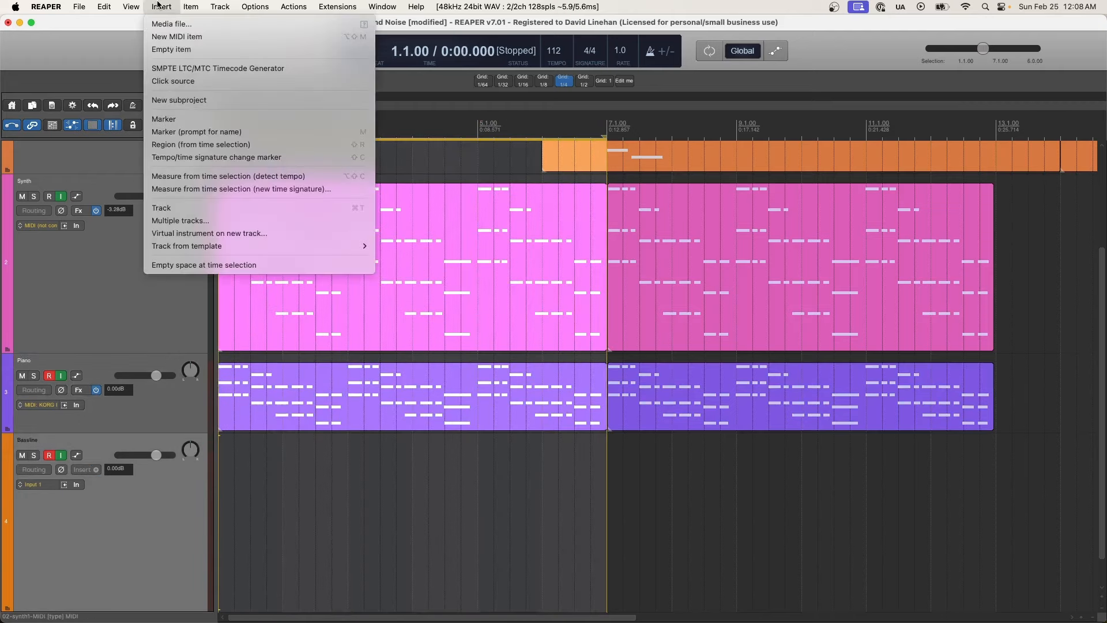
{"action": "left_click", "coordinate": [173, 35]}
{"action": "double_click", "coordinate": [242, 514]}
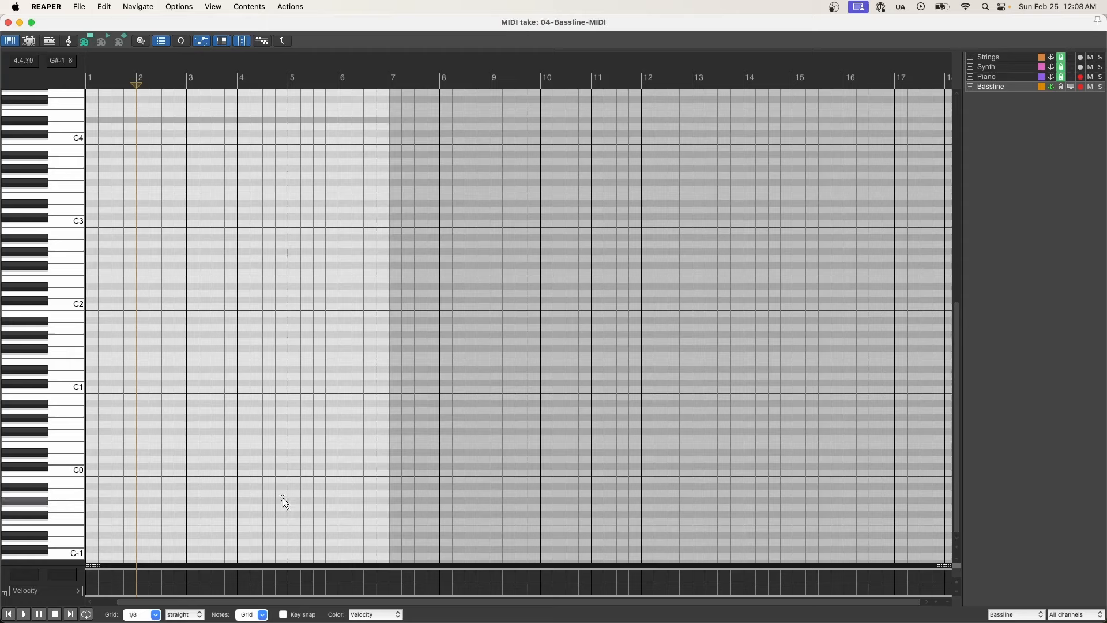
Step: Paste the copied lowest chord notes into the Bassline item, return to the arrangement, and view the plugins available for the Bassline track
{"action": "key", "text": "super+v"}
{"action": "scroll", "coordinate": [259, 312], "scroll_direction": "up", "scroll_amount": 5}
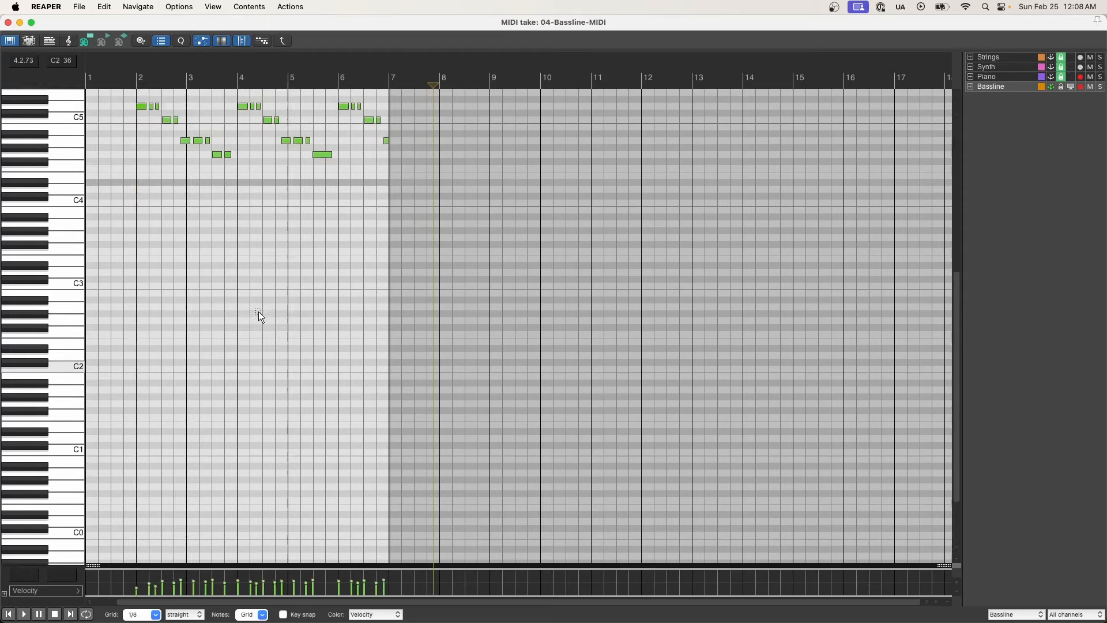
{"action": "scroll", "coordinate": [258, 311], "scroll_direction": "up", "scroll_amount": 5}
{"action": "scroll", "coordinate": [262, 309], "scroll_direction": "down", "scroll_amount": 10}
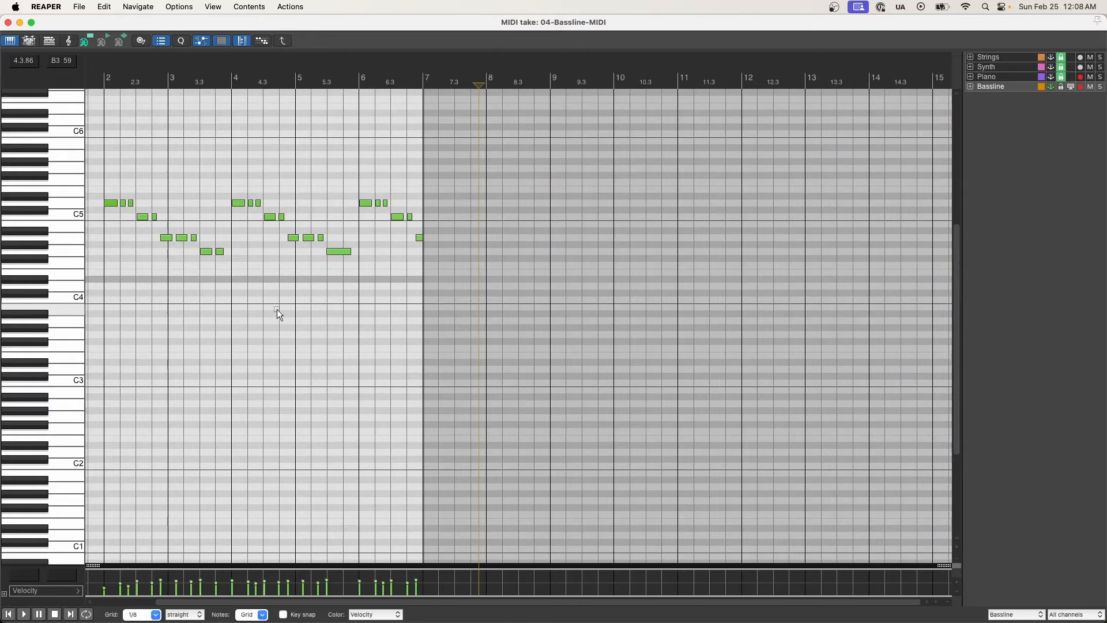
{"action": "key", "text": "Escape"}
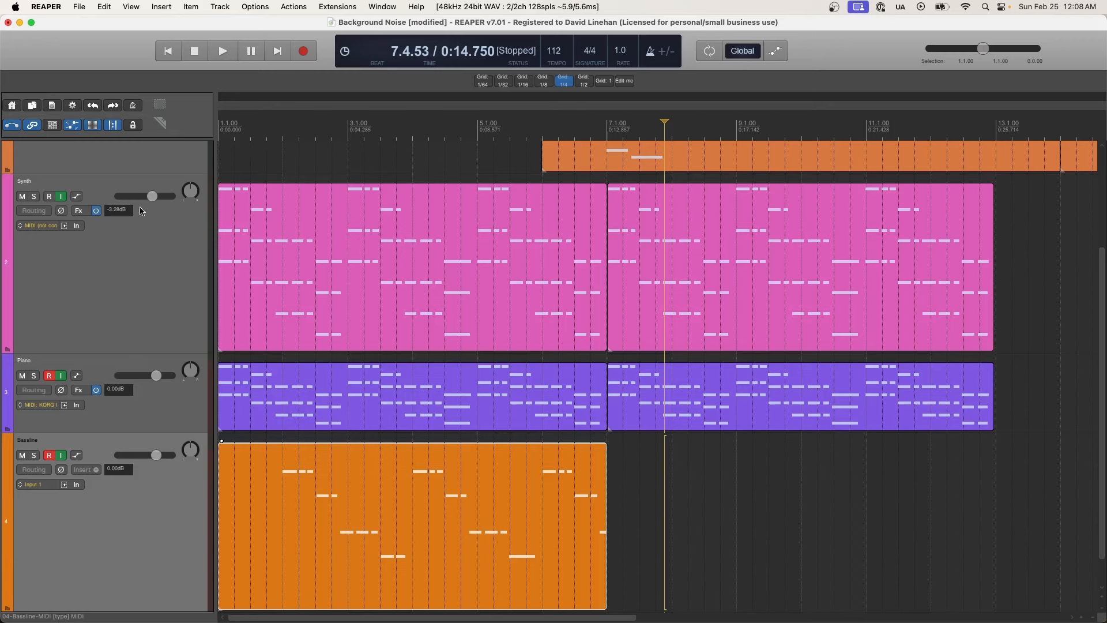
{"action": "left_click", "coordinate": [83, 471]}
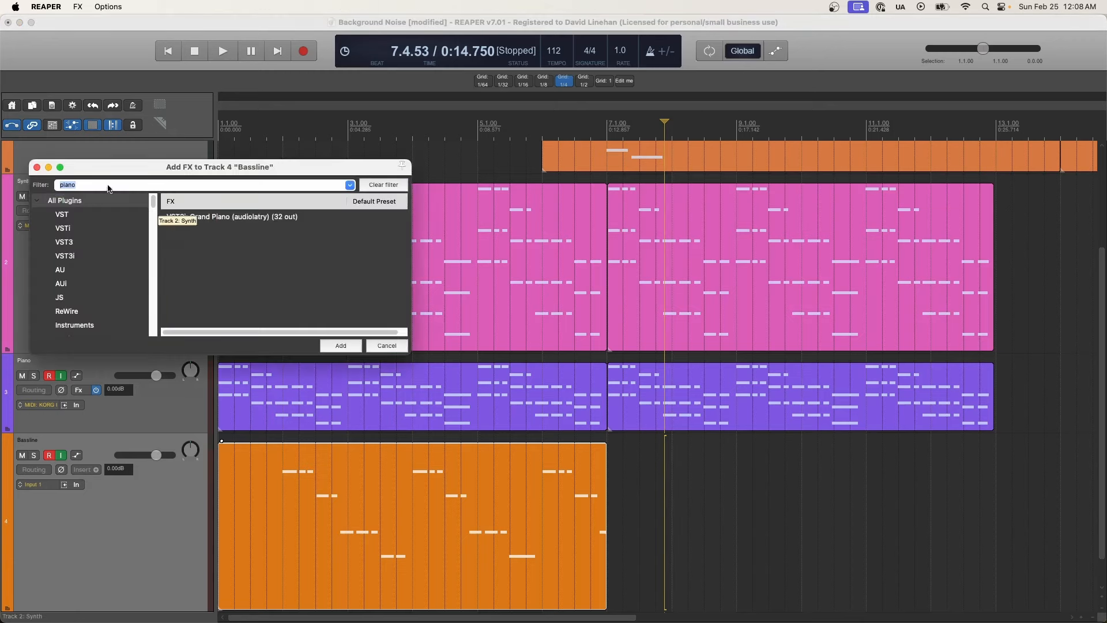
{"action": "key", "text": "Escape"}
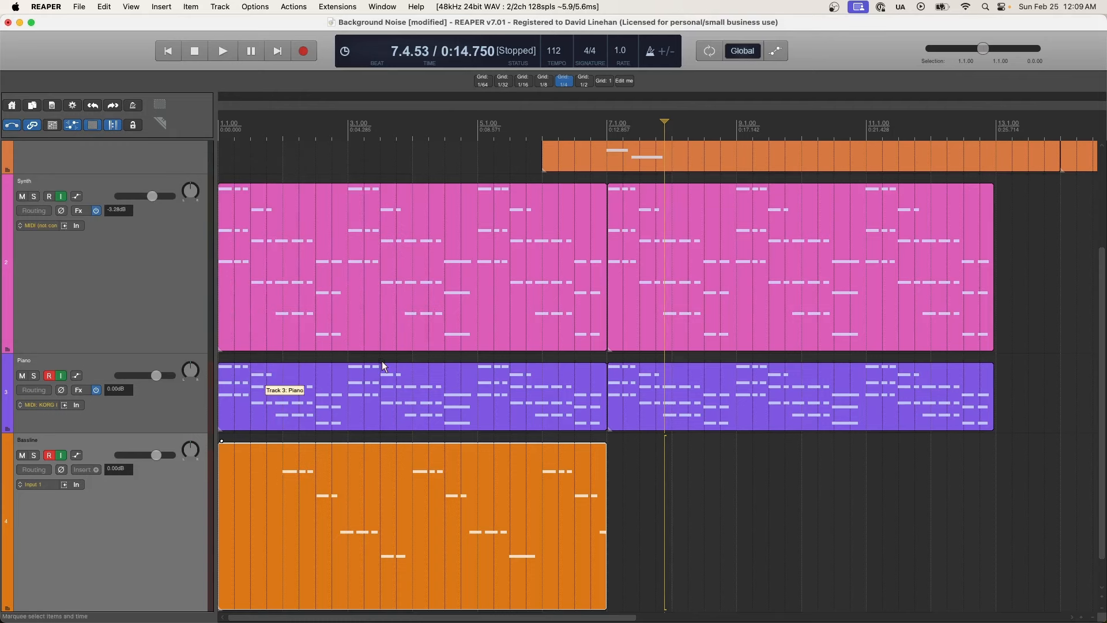
{"action": "scroll", "coordinate": [328, 467], "scroll_direction": "down", "scroll_amount": 3}
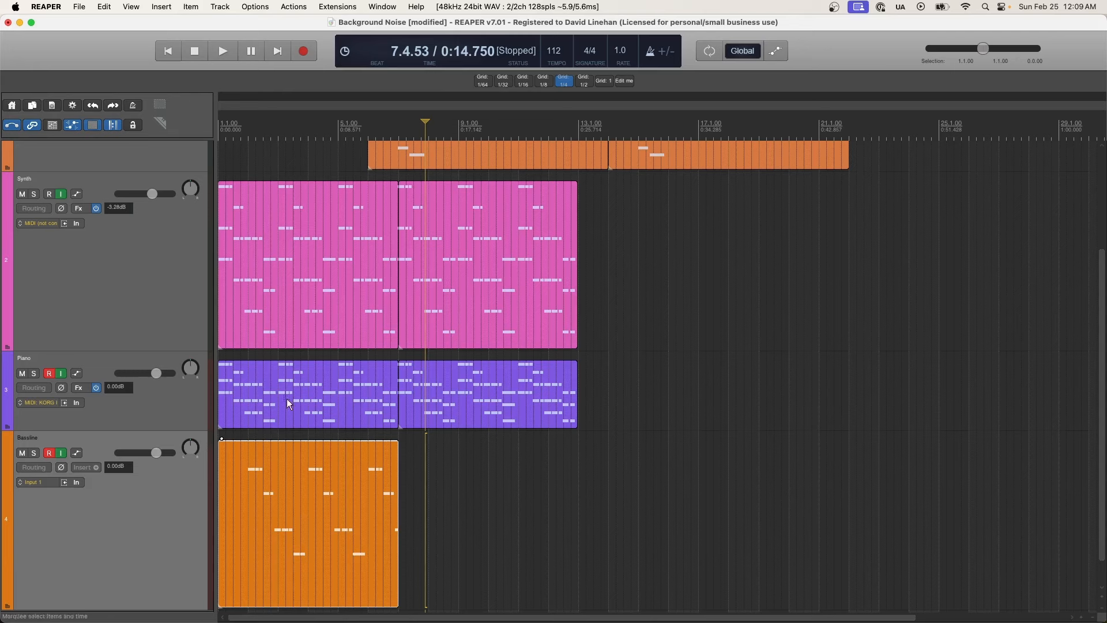
{"action": "scroll", "coordinate": [368, 244], "scroll_direction": "up", "scroll_amount": 5}
{"action": "scroll", "coordinate": [327, 359], "scroll_direction": "down", "scroll_amount": 4}
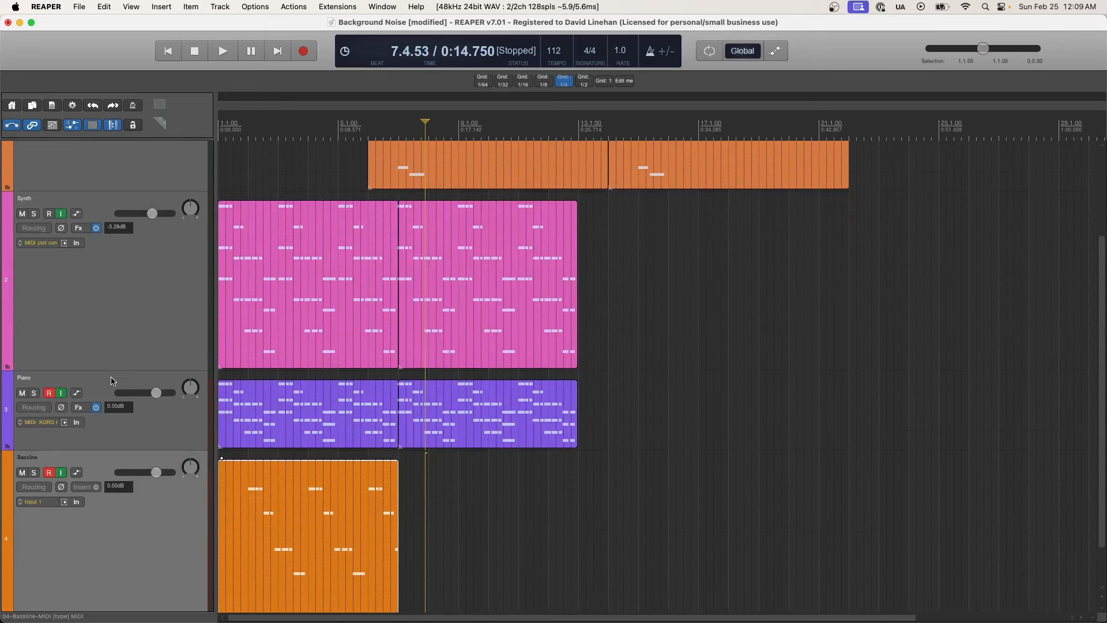
{"action": "scroll", "coordinate": [371, 369], "scroll_direction": "up", "scroll_amount": 3}
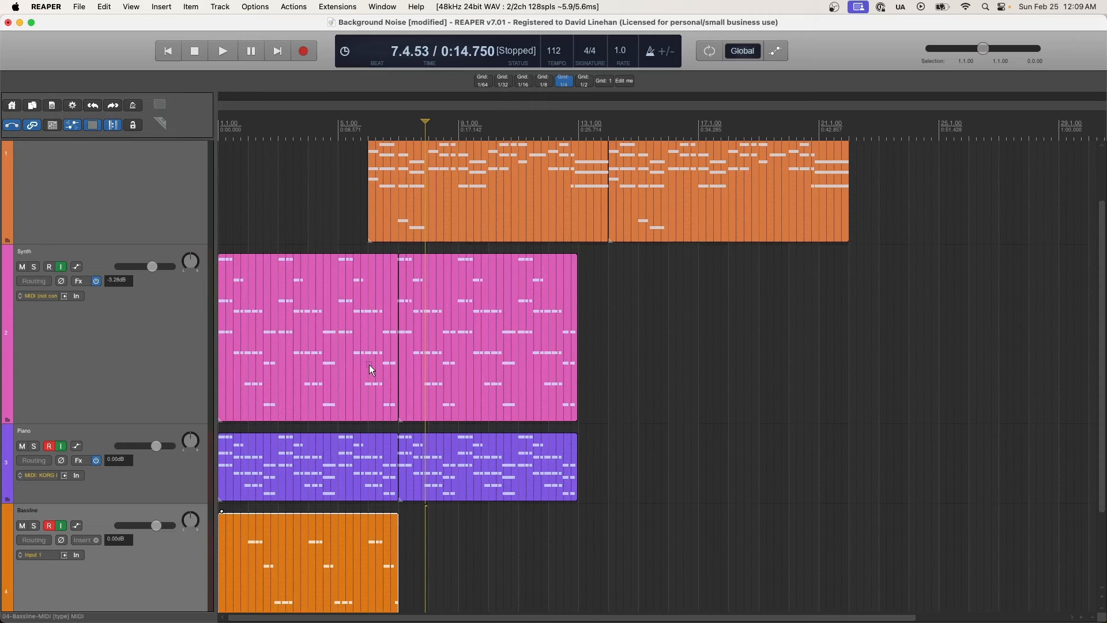
{"action": "scroll", "coordinate": [369, 364], "scroll_direction": "down", "scroll_amount": 1}
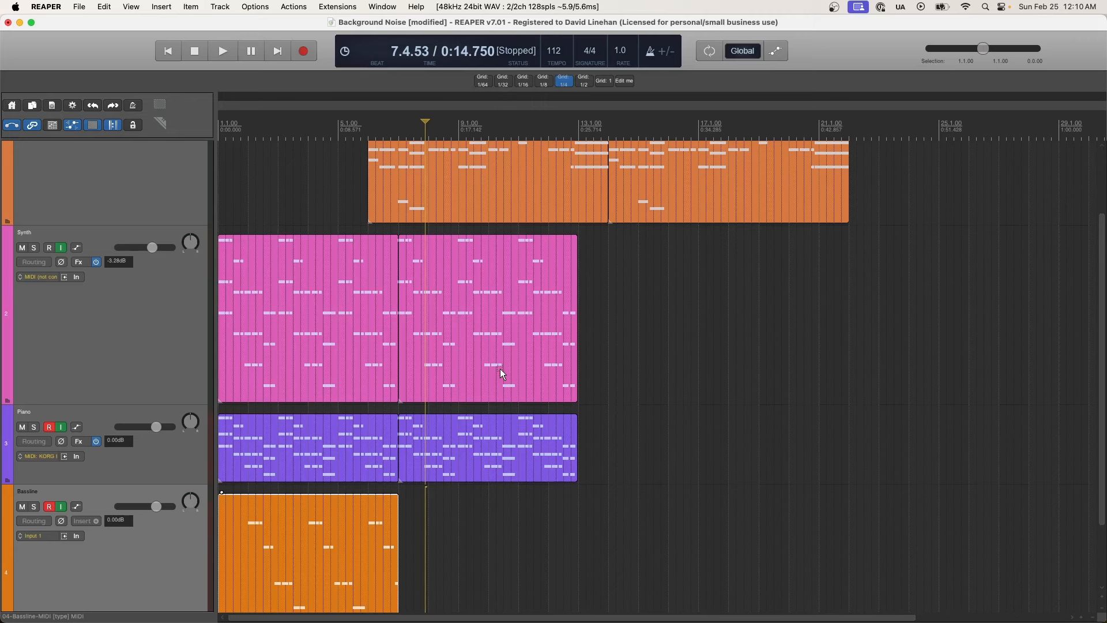
{"action": "scroll", "coordinate": [500, 368], "scroll_direction": "down", "scroll_amount": 2}
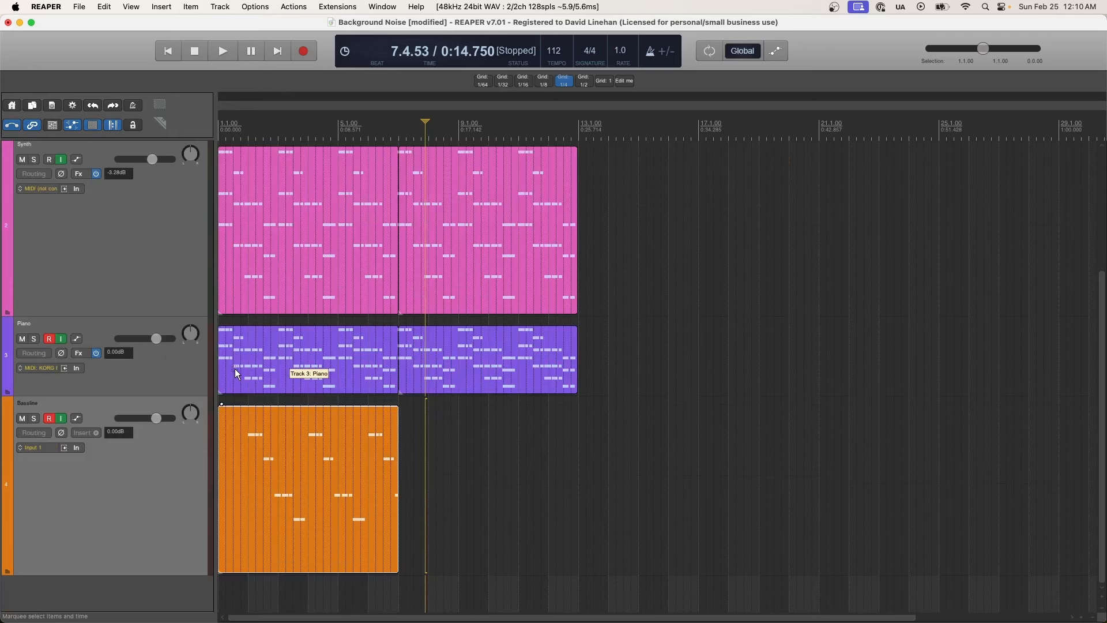
{"action": "scroll", "coordinate": [501, 371], "scroll_direction": "up", "scroll_amount": 2}
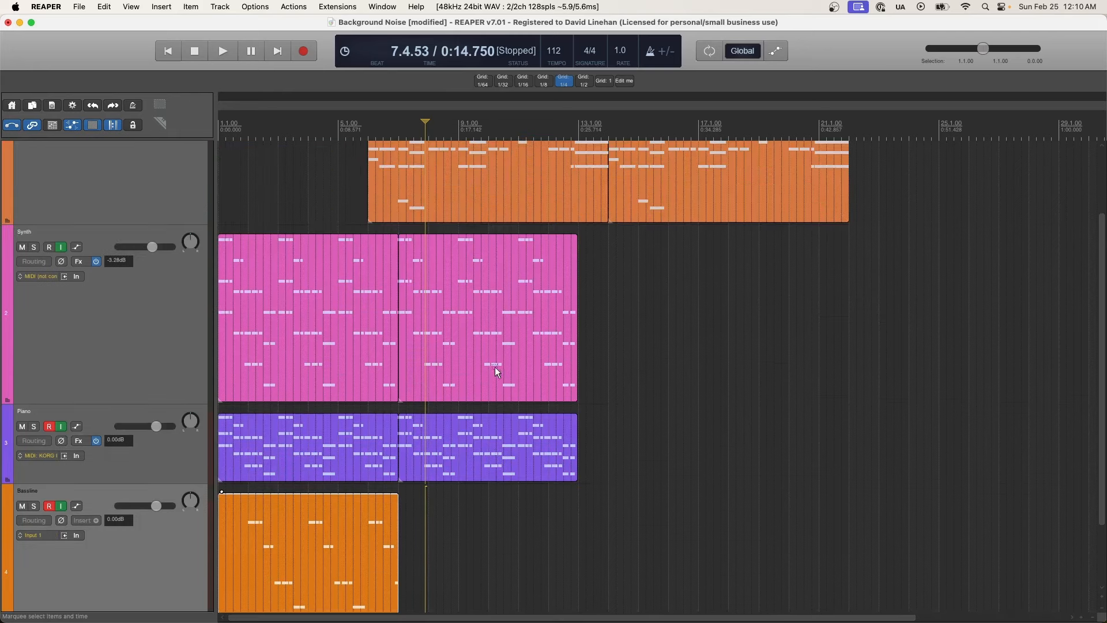
{"action": "scroll", "coordinate": [377, 386], "scroll_direction": "down", "scroll_amount": 2}
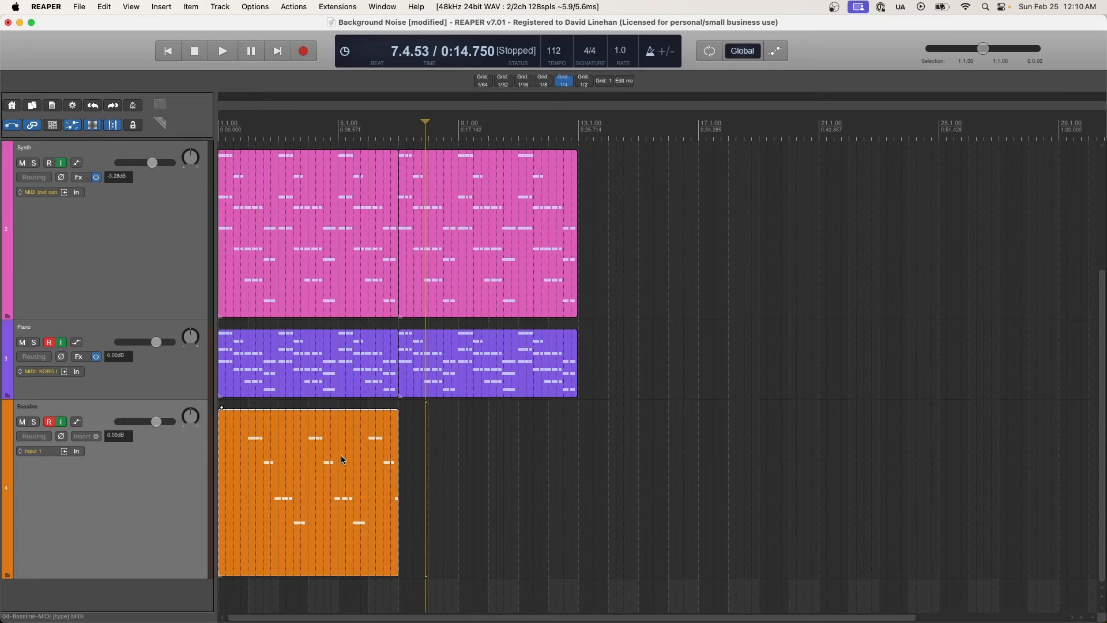
{"action": "scroll", "coordinate": [398, 437], "scroll_direction": "up", "scroll_amount": 1}
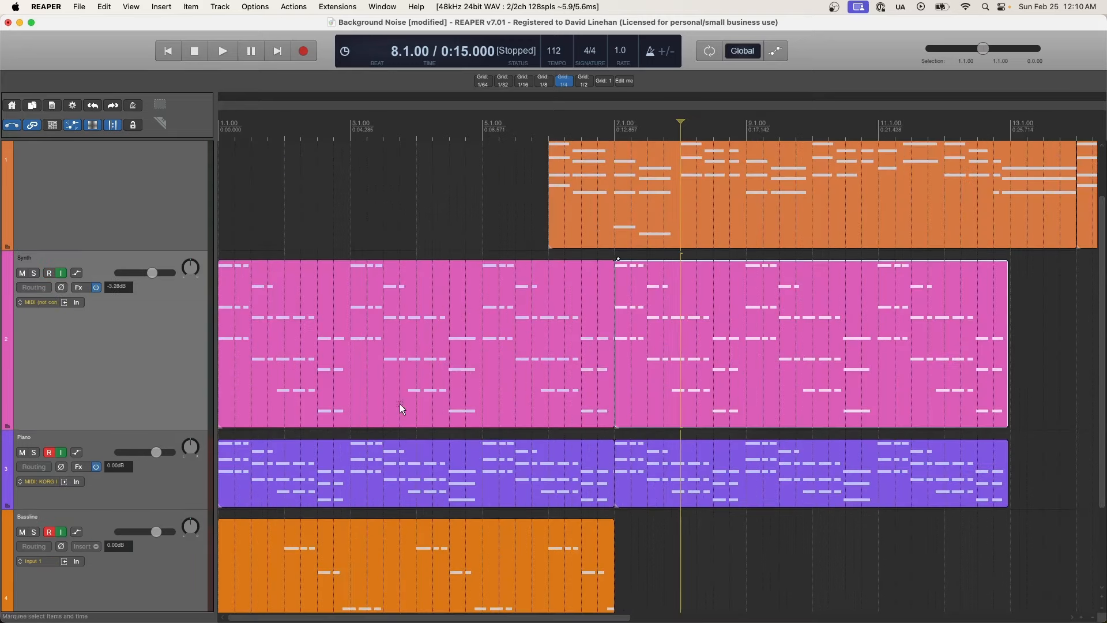
{"action": "scroll", "coordinate": [408, 392], "scroll_direction": "down", "scroll_amount": 1}
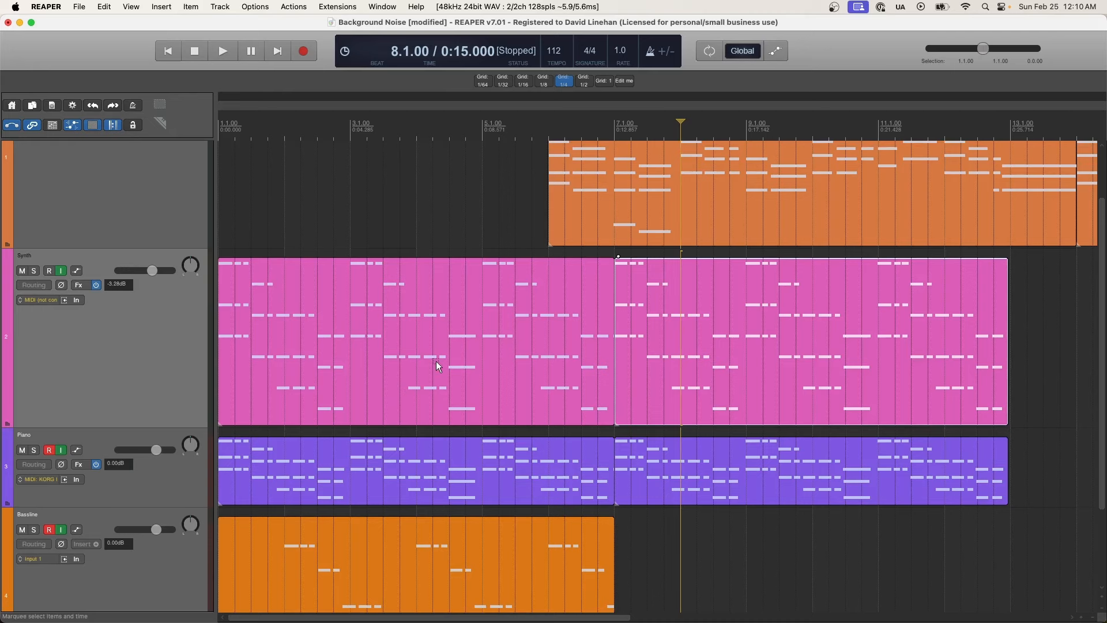
Step: Review the notes of the first Piano item in the MIDI editor, and return to the arrangement
{"action": "left_click", "coordinate": [448, 394]}
{"action": "left_click", "coordinate": [369, 455]}
{"action": "left_click", "coordinate": [687, 378]}
{"action": "left_click", "coordinate": [663, 457]}
{"action": "left_click", "coordinate": [515, 461]}
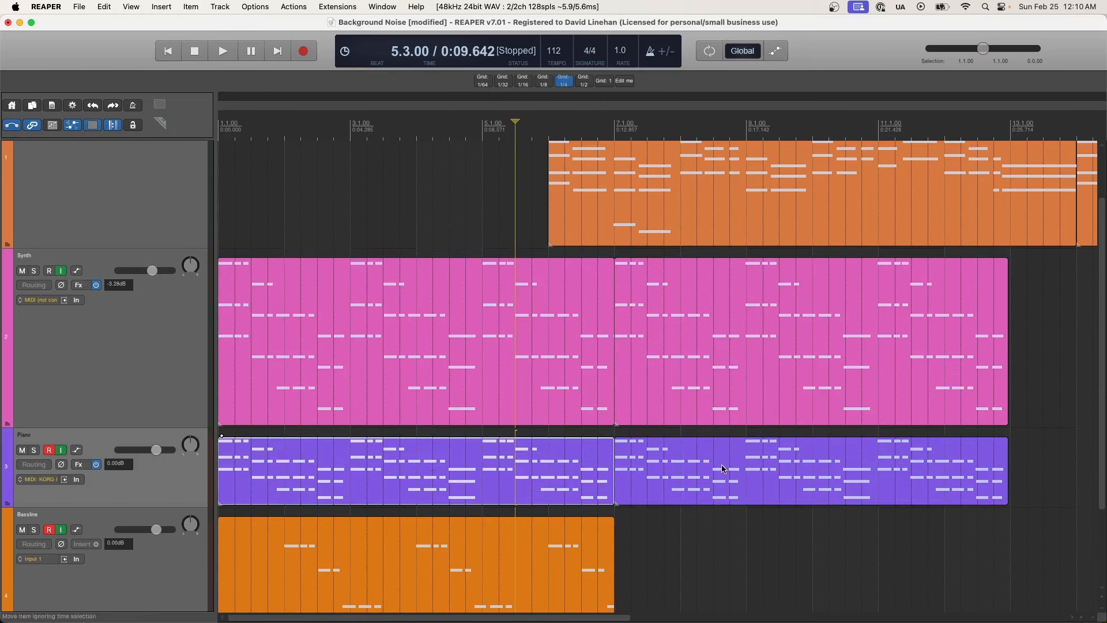
{"action": "double_click", "coordinate": [283, 468]}
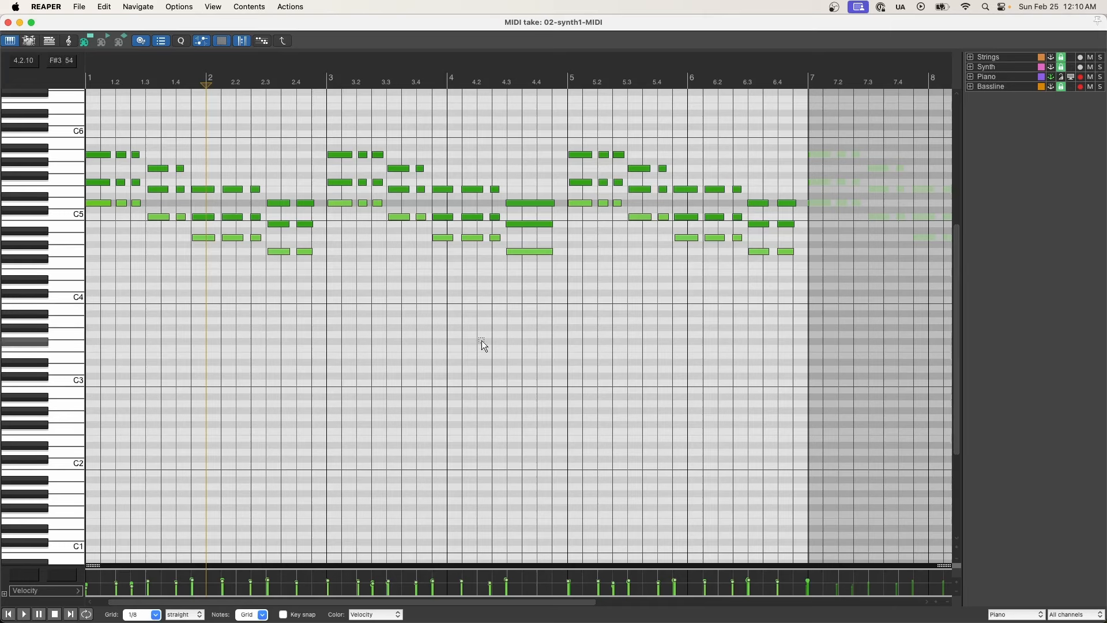
{"action": "key", "text": "Escape"}
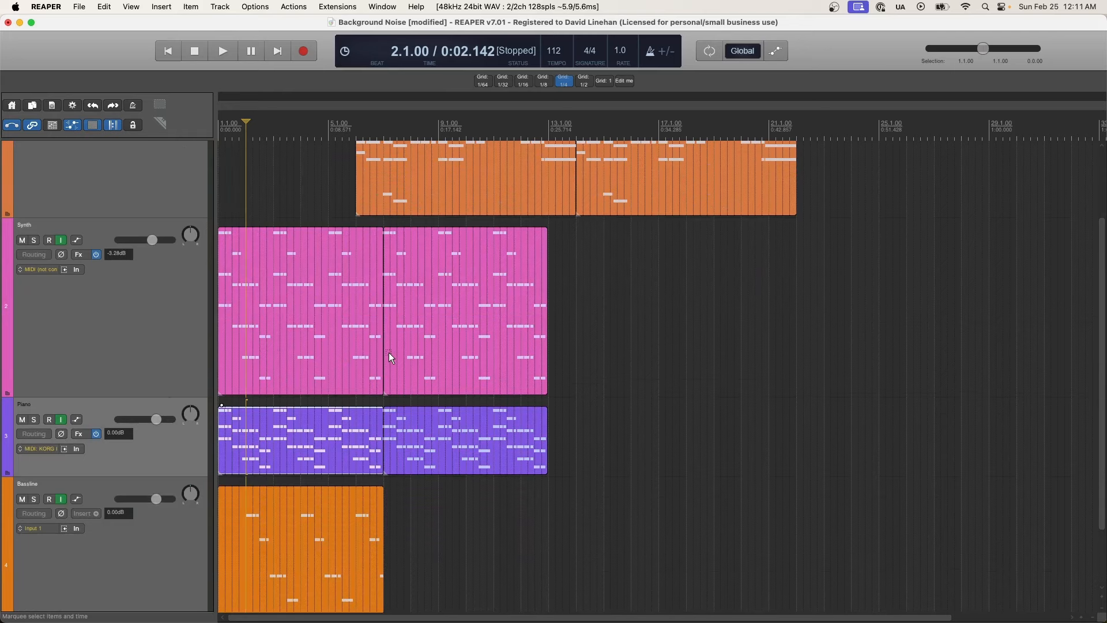
Step: View the list of saved project templates without loading one, and select the Strings track
{"action": "scroll", "coordinate": [344, 393], "scroll_direction": "up", "scroll_amount": 3}
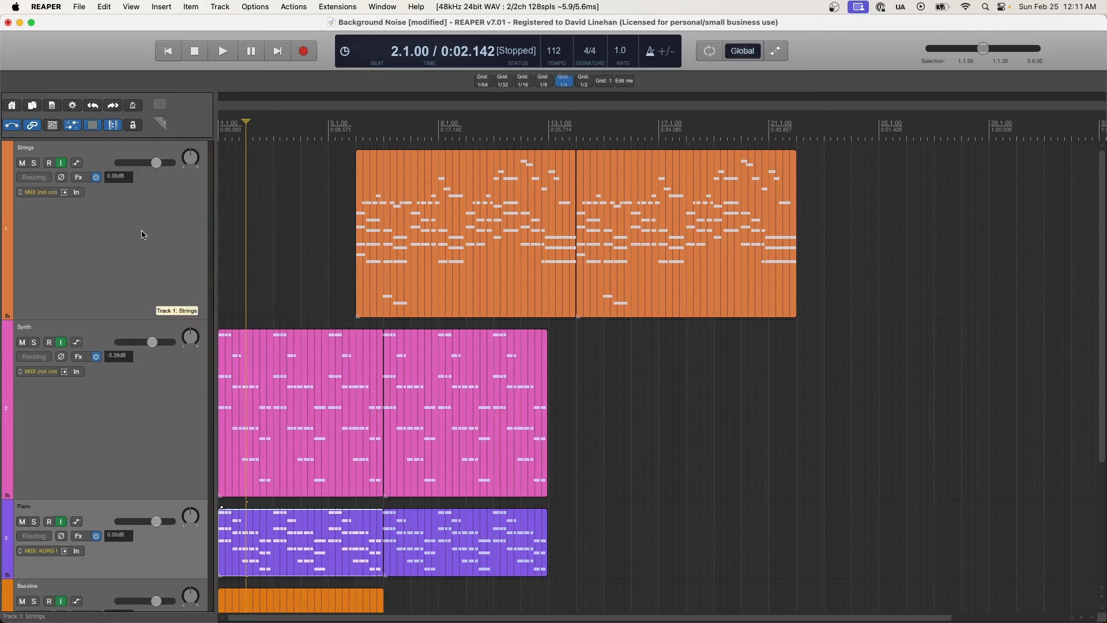
{"action": "left_click", "coordinate": [79, 6]}
{"action": "left_click", "coordinate": [79, 6]}
{"action": "left_click", "coordinate": [79, 6]}
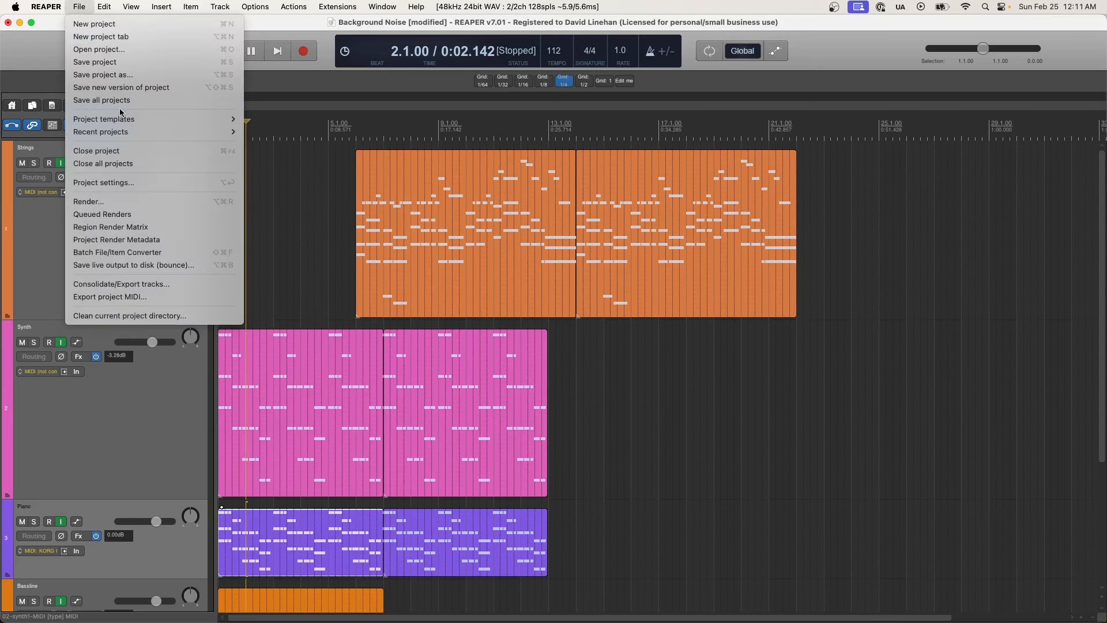
{"action": "mouse_move", "coordinate": [123, 119]}
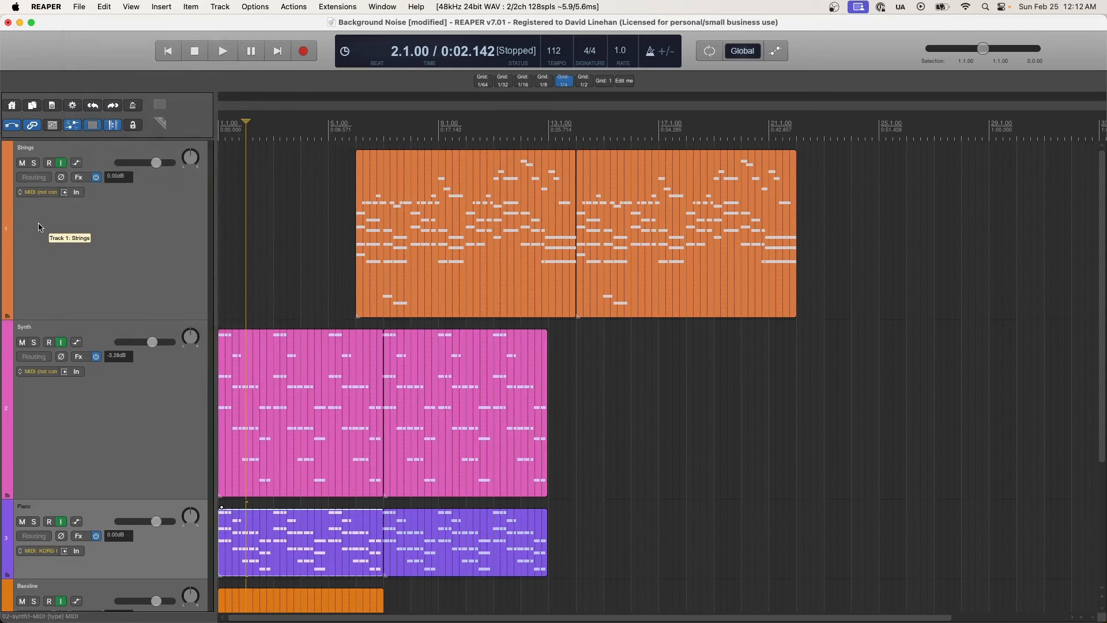
{"action": "left_click", "coordinate": [106, 251]}
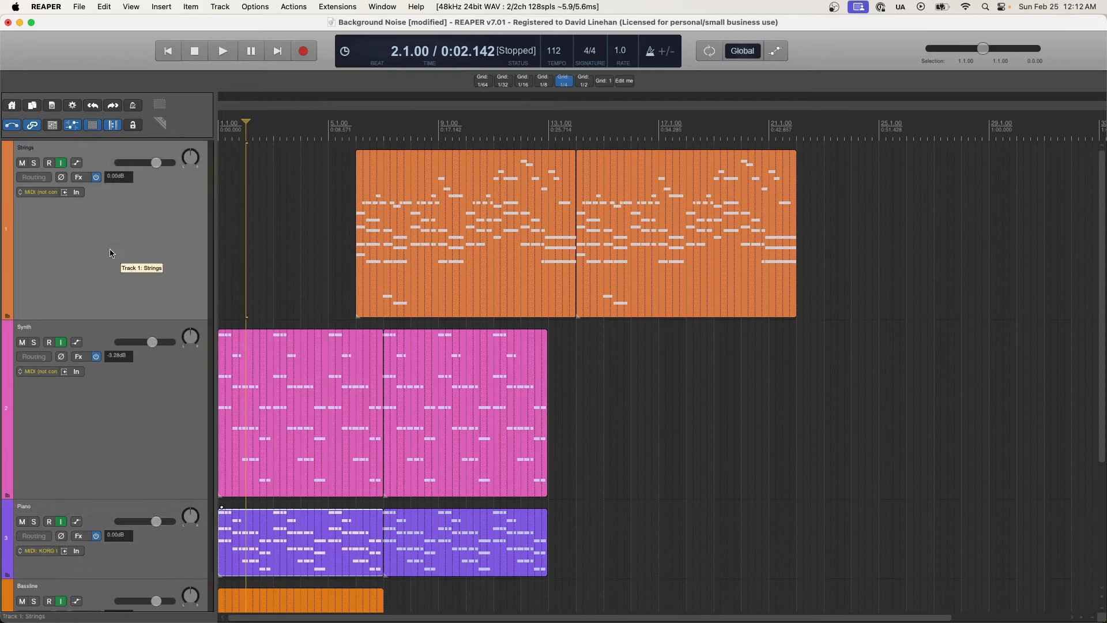
{"action": "left_click", "coordinate": [79, 6]}
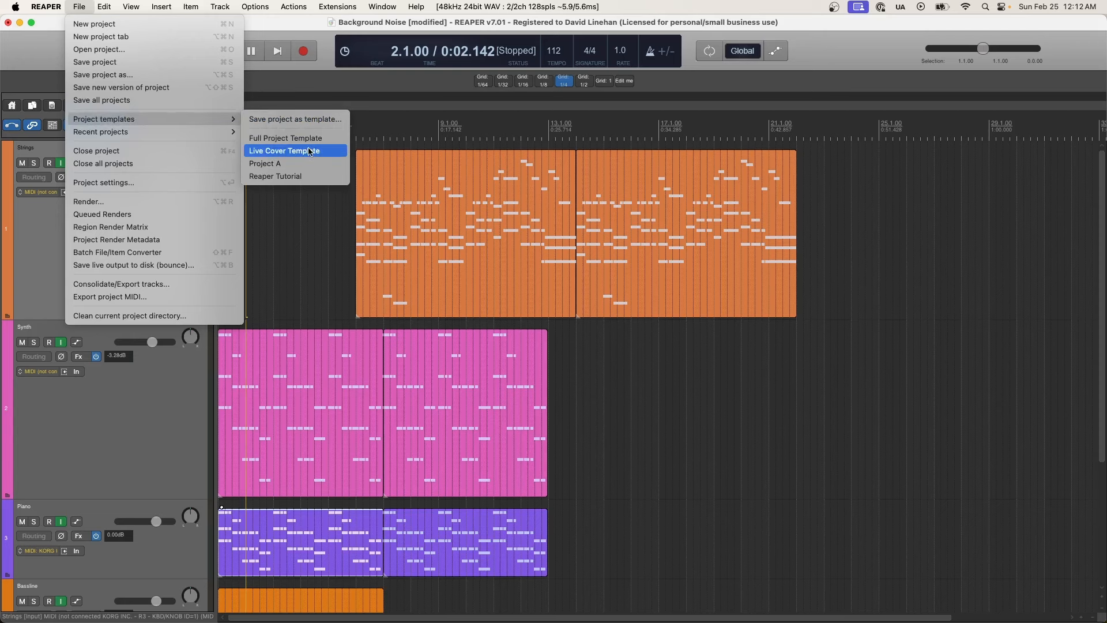
{"action": "left_click", "coordinate": [43, 237]}
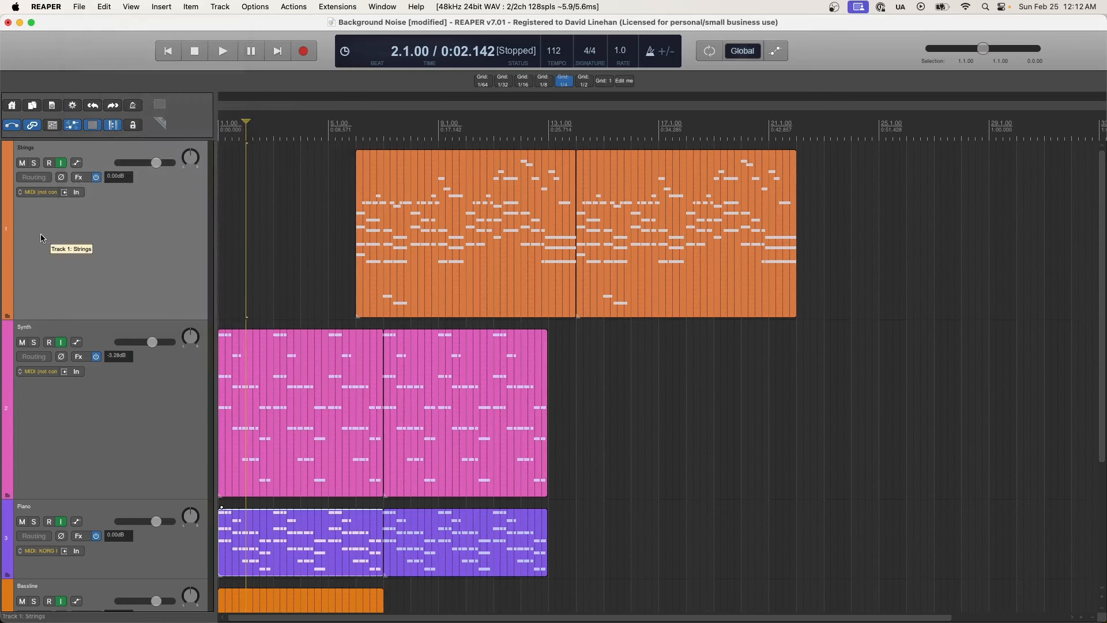